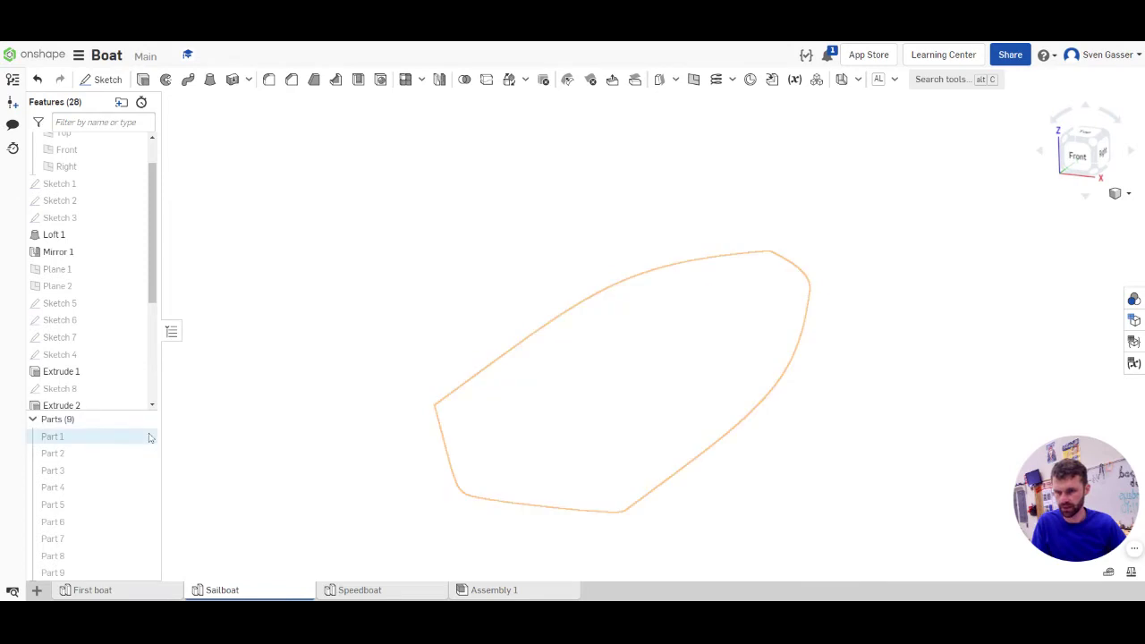
Show the sailboat's hidden frame parts with the solid hull, Part 1, left hidden, and examine the frame's notched joints
left_click(146, 437)
left_click(147, 422)
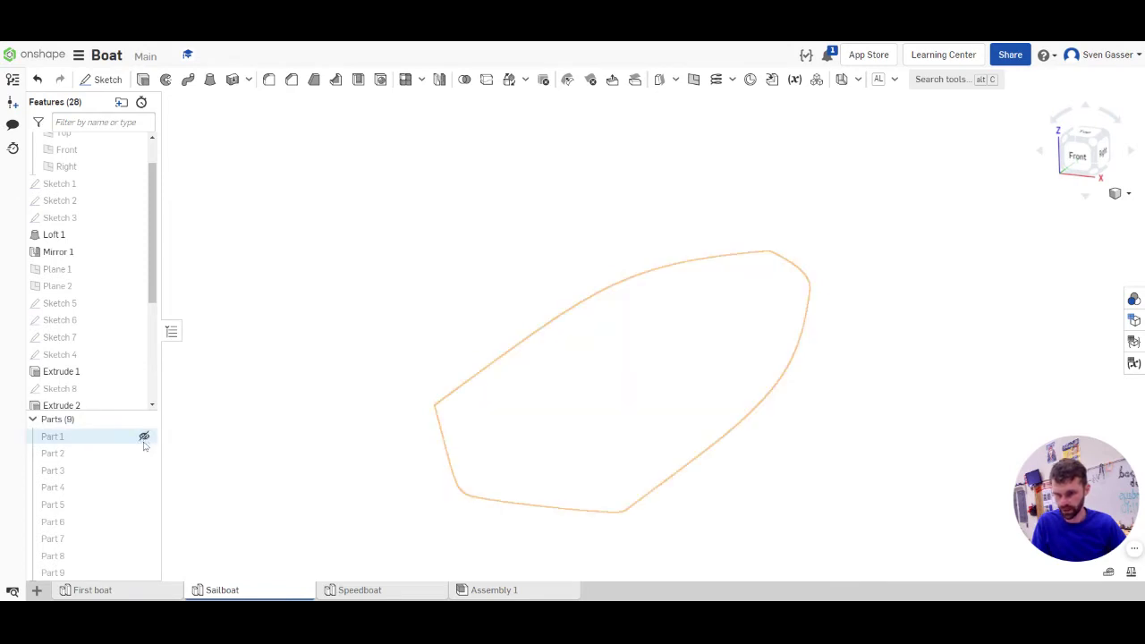
left_click(147, 422)
left_click(145, 438)
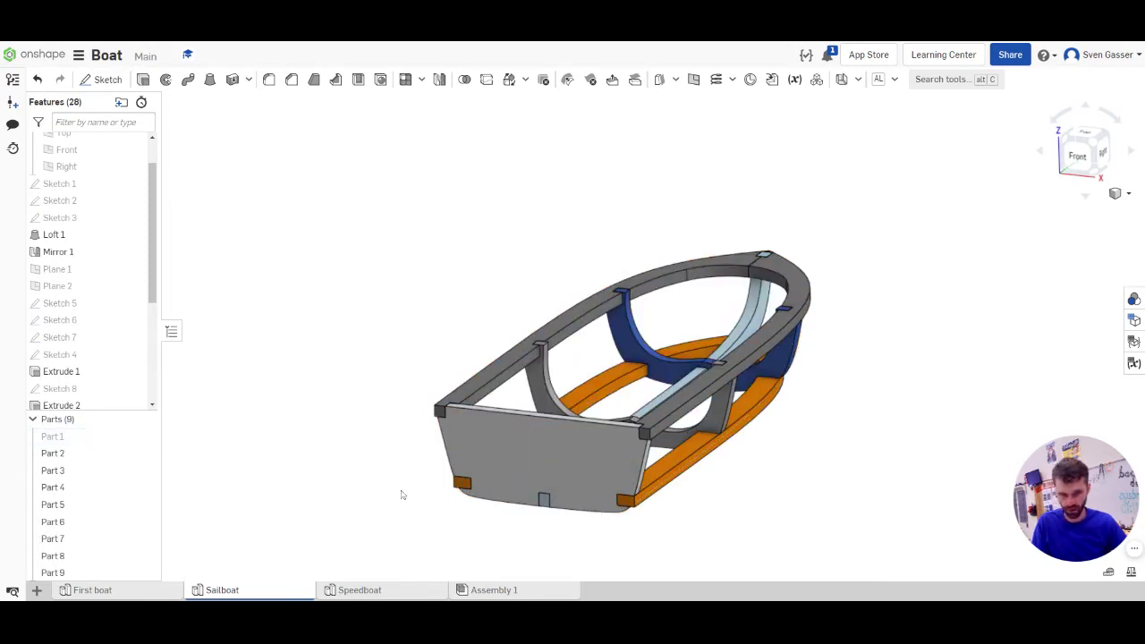
right_click_drag(401, 492, 398, 508)
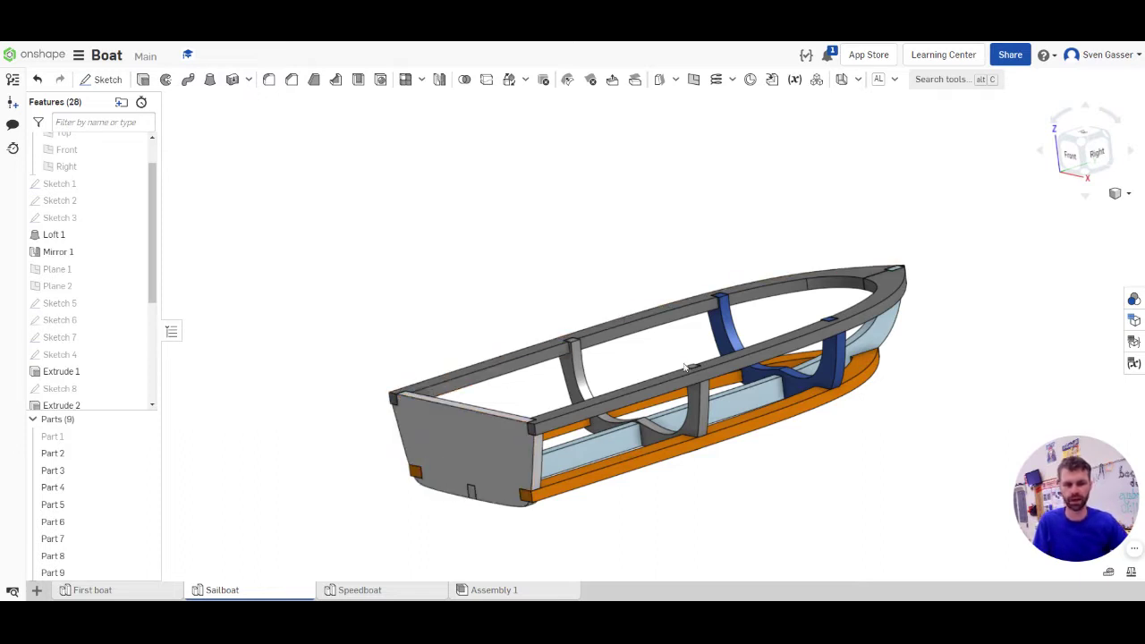
In the Speedboat part studio, start a new sketch on the hull's flat stern face and view it straight on
left_click(349, 590)
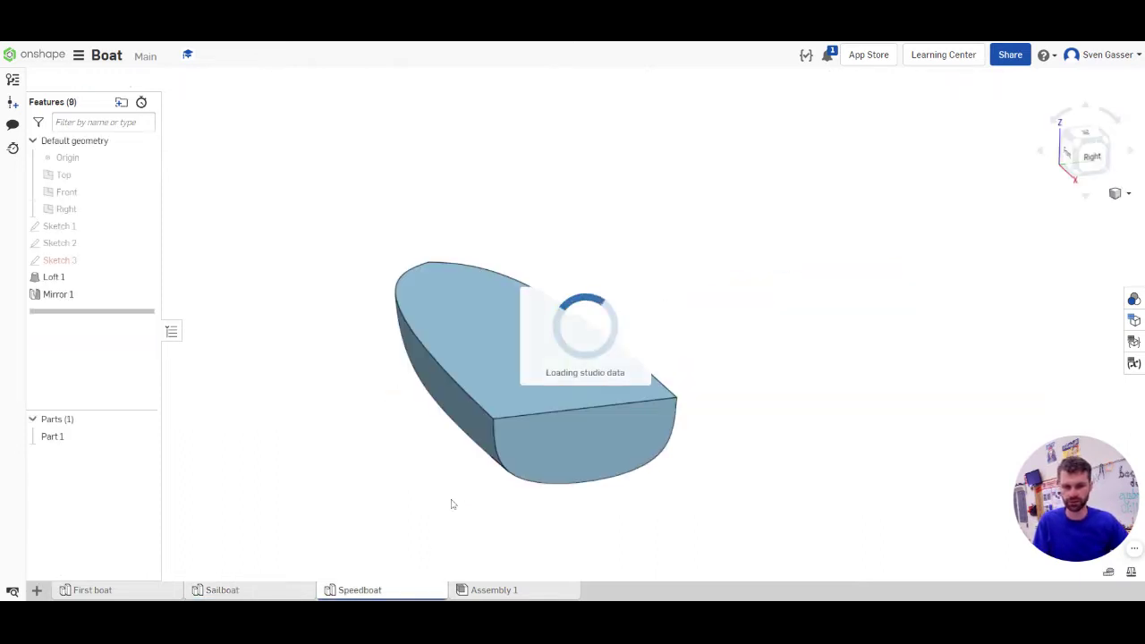
right_click_drag(692, 475, 568, 470)
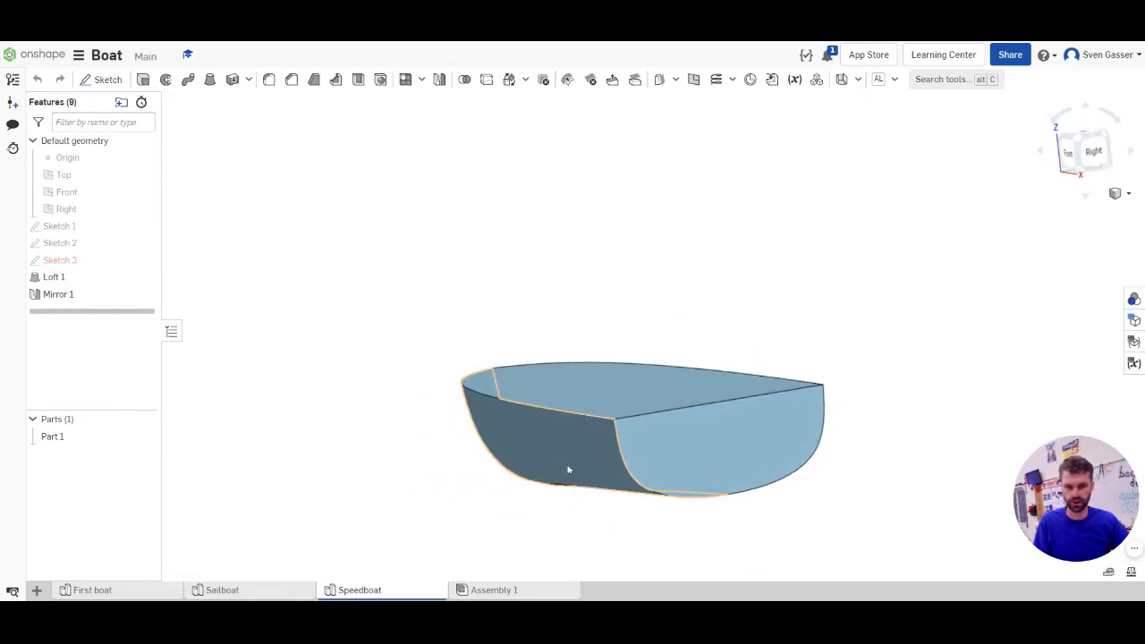
left_click(97, 79)
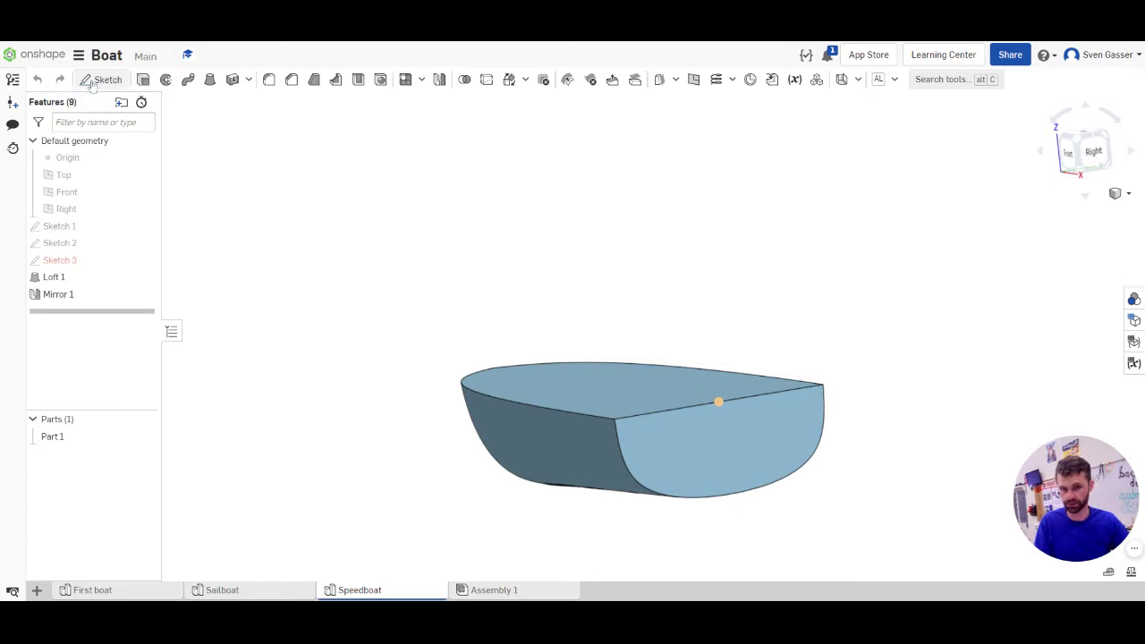
left_click(694, 453)
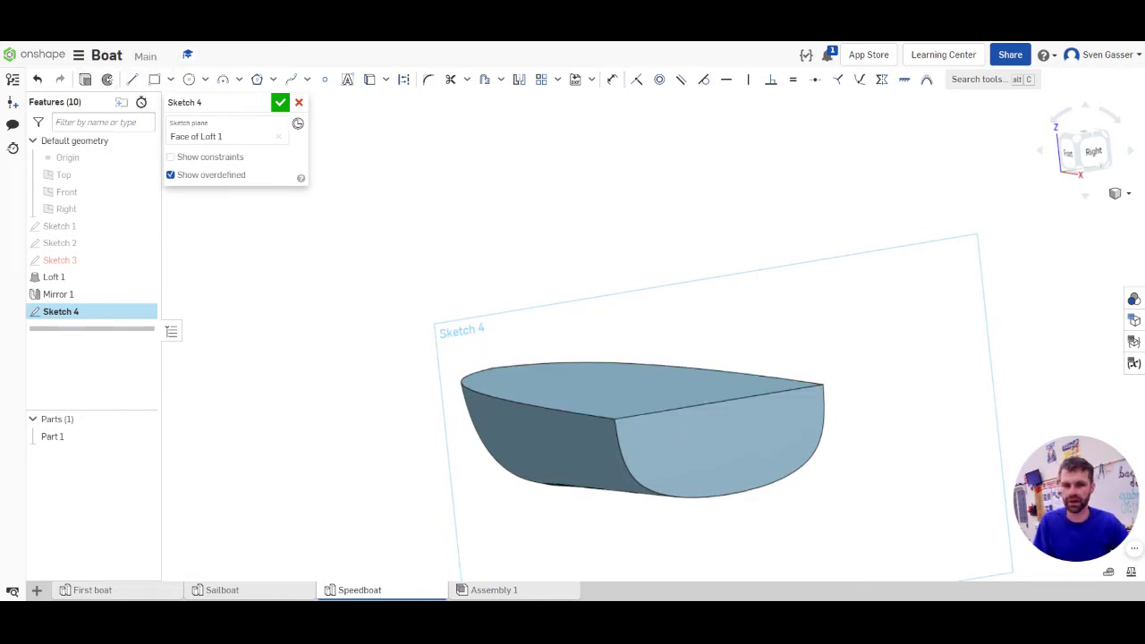
left_click(1095, 154)
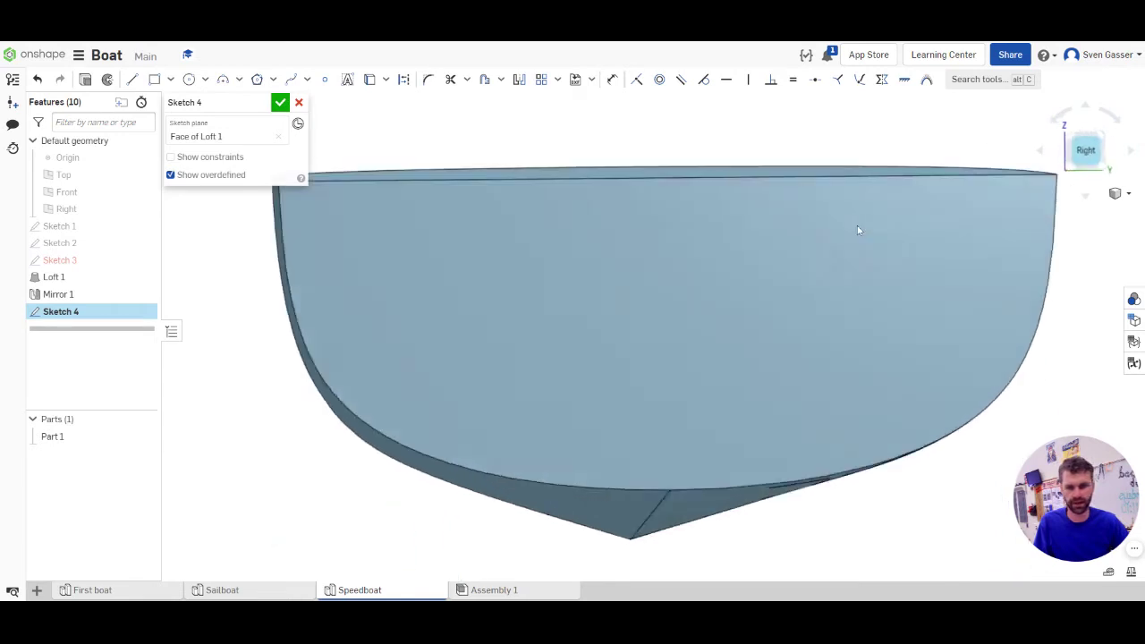
scroll(808, 158, "up", 2)
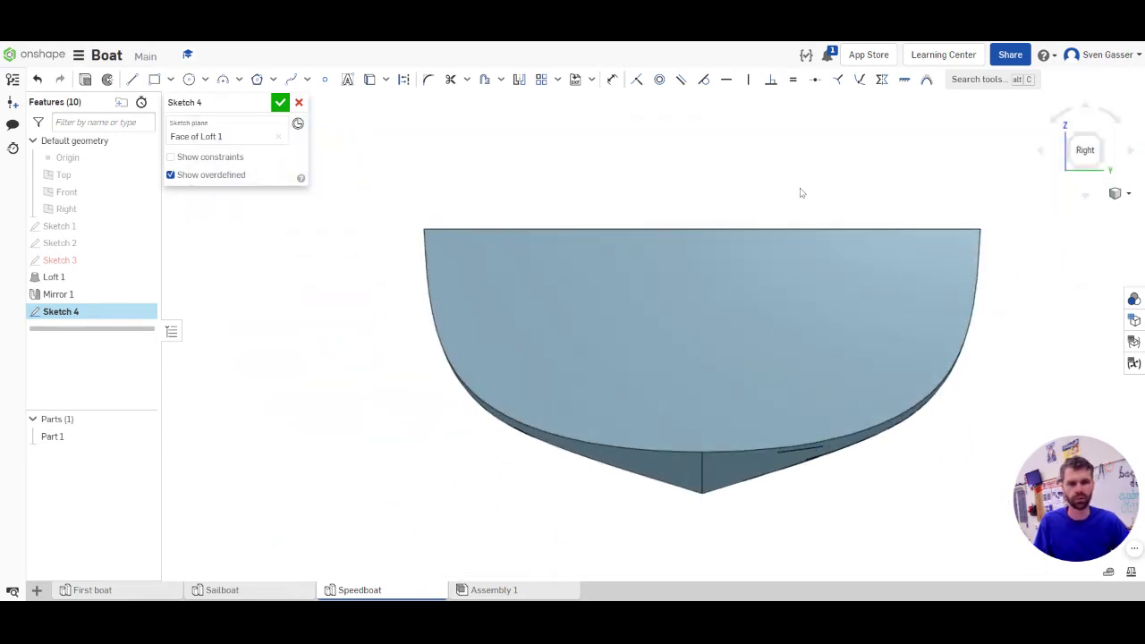
Sketch an L-shaped notch about 0.135 in tall in the stern's upper corner on the positive Y side, ending on the hull edge
key("l")
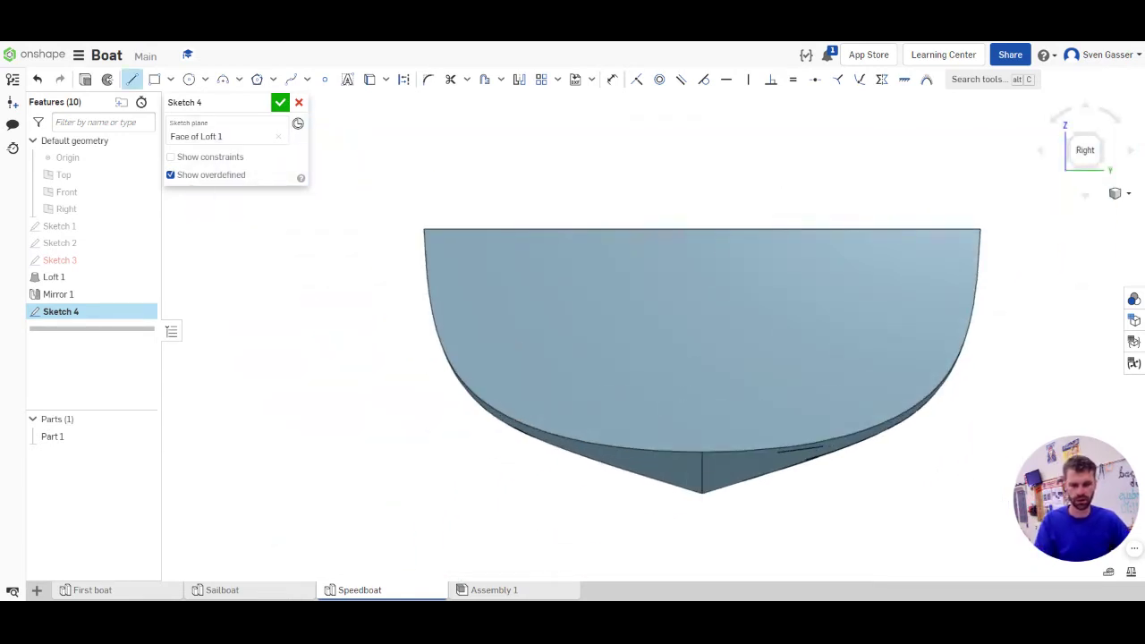
left_click(941, 230)
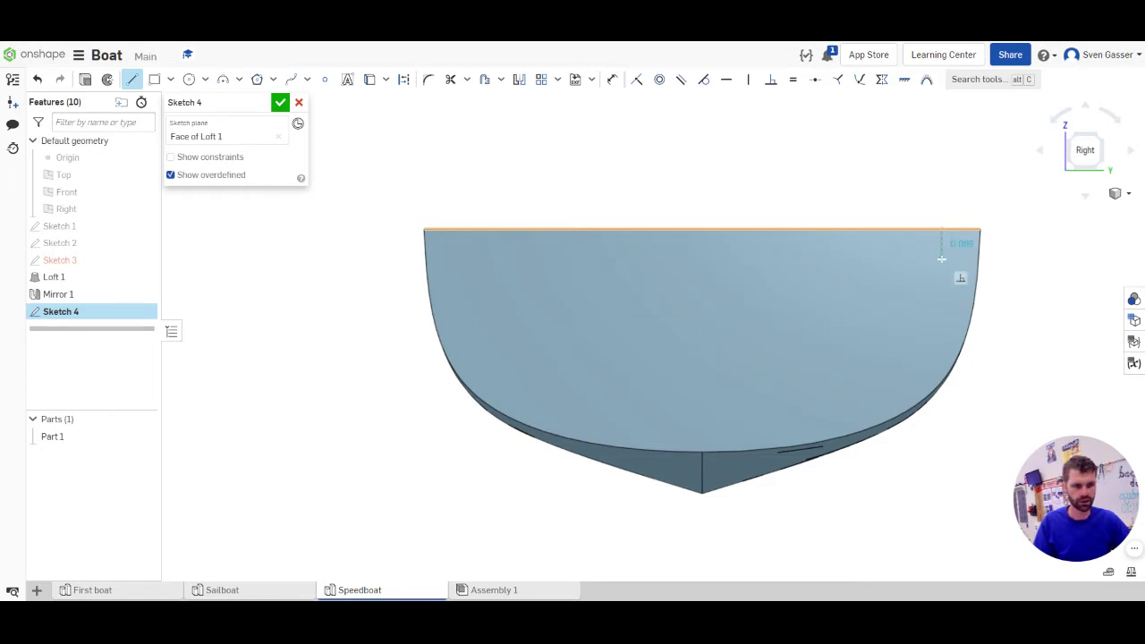
left_click(941, 259)
left_click(979, 260)
key("Escape")
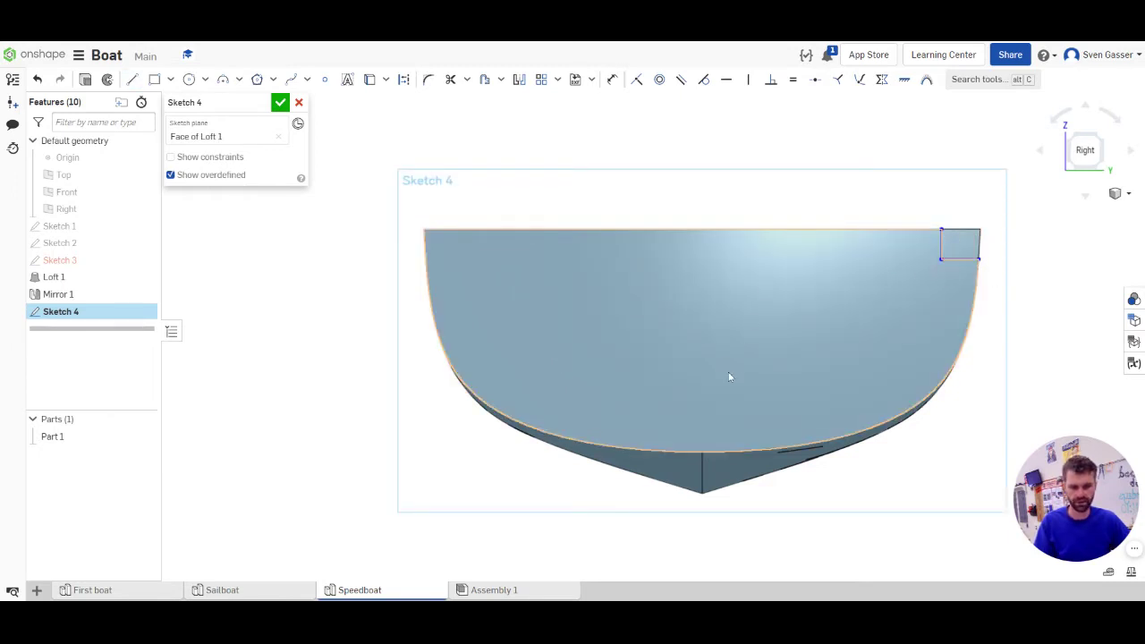
Draw a vertical centreline from the stern's lowest midpoint to its top edge and make it construction geometry
key("l")
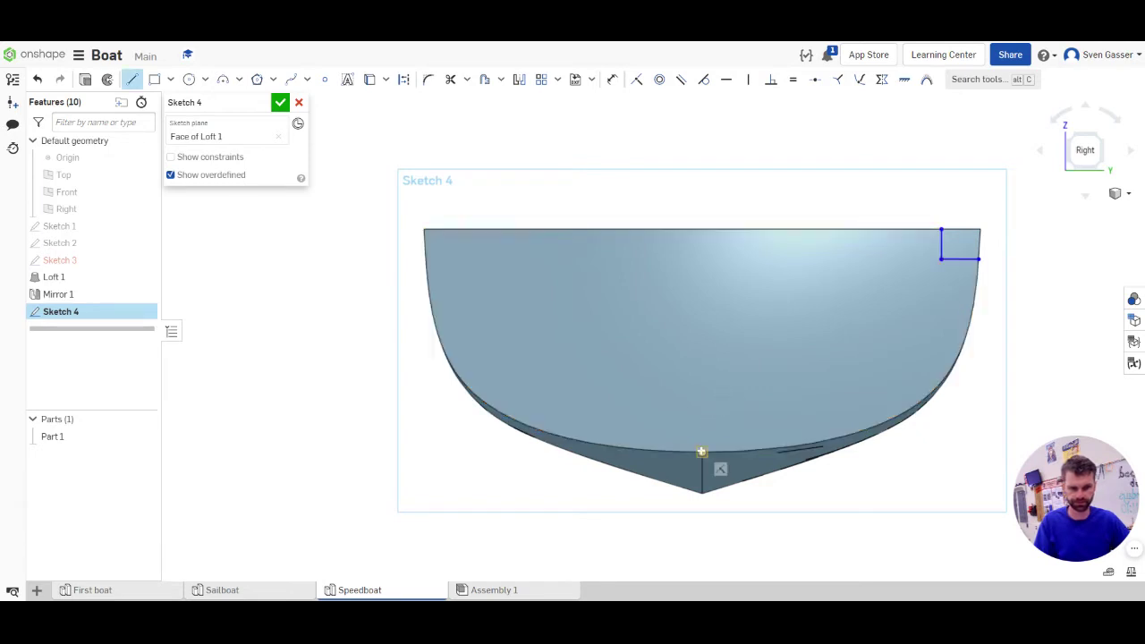
left_click(702, 452)
left_click(703, 231)
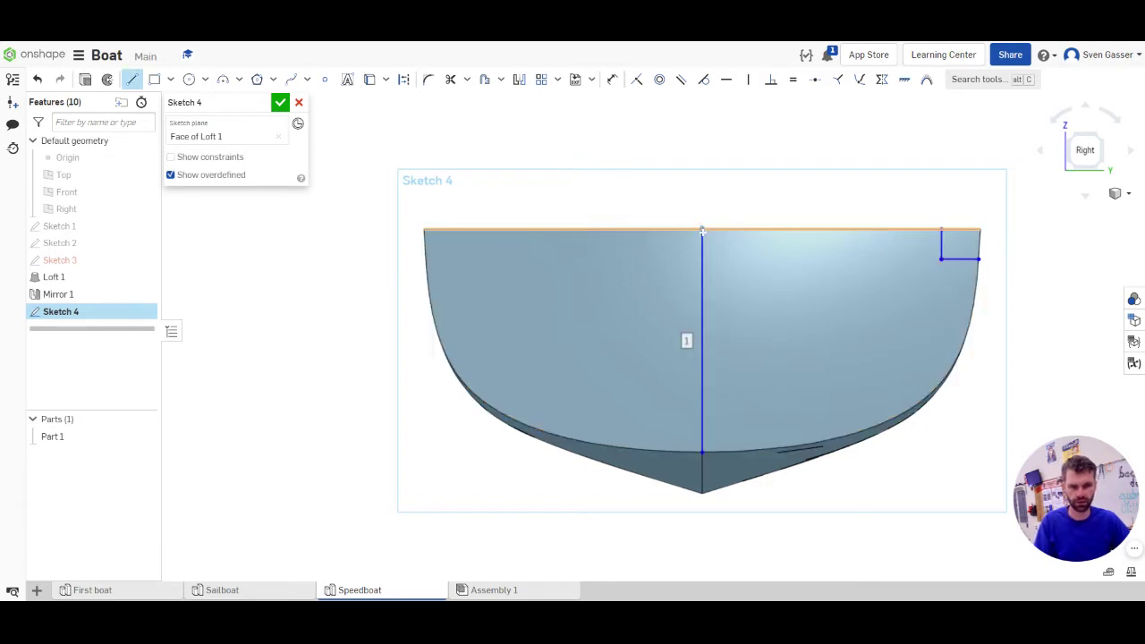
key("Escape")
left_click(703, 252)
key("q")
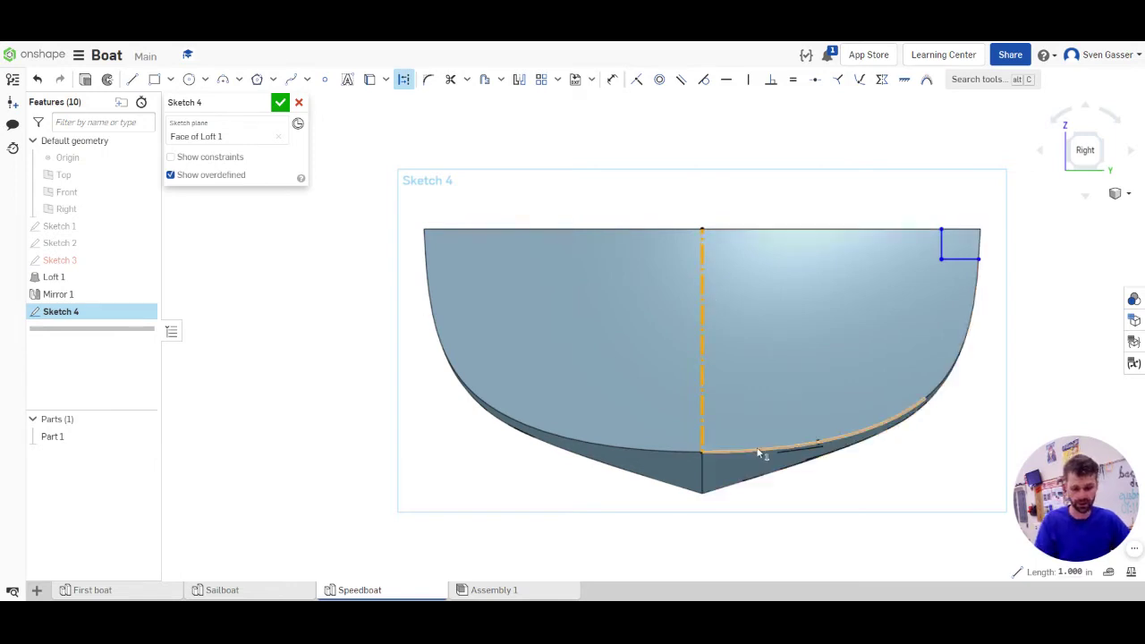
Sketch a half notch about 0.133 in tall at the stern's bottom, from the lower curve up and across to the centreline
key("l")
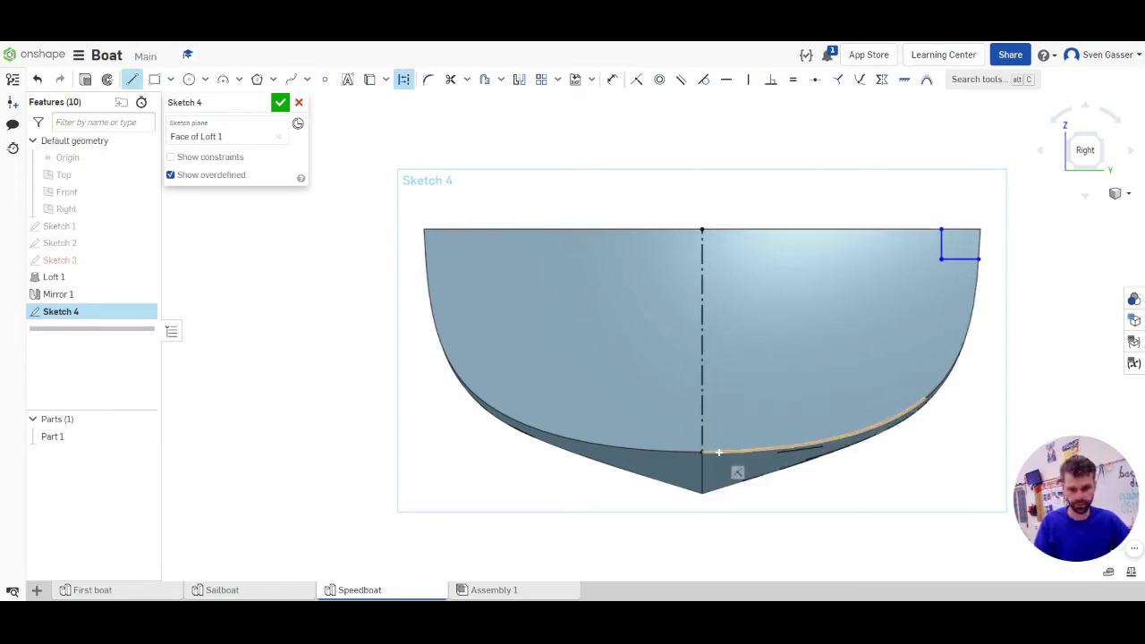
left_click(718, 422)
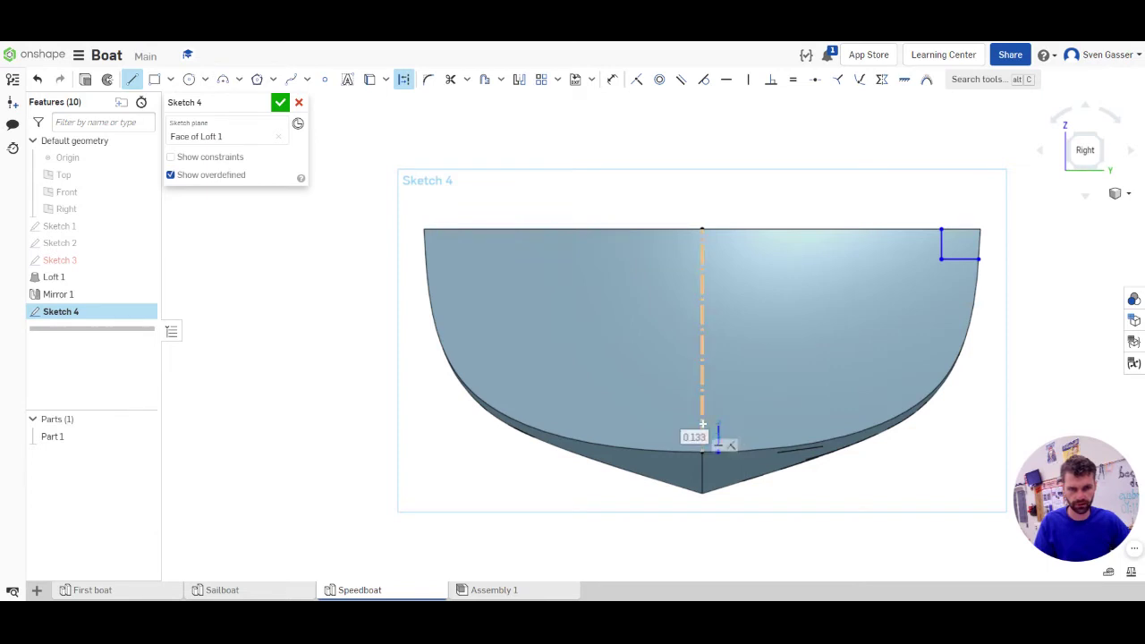
left_click(703, 422)
key("Escape")
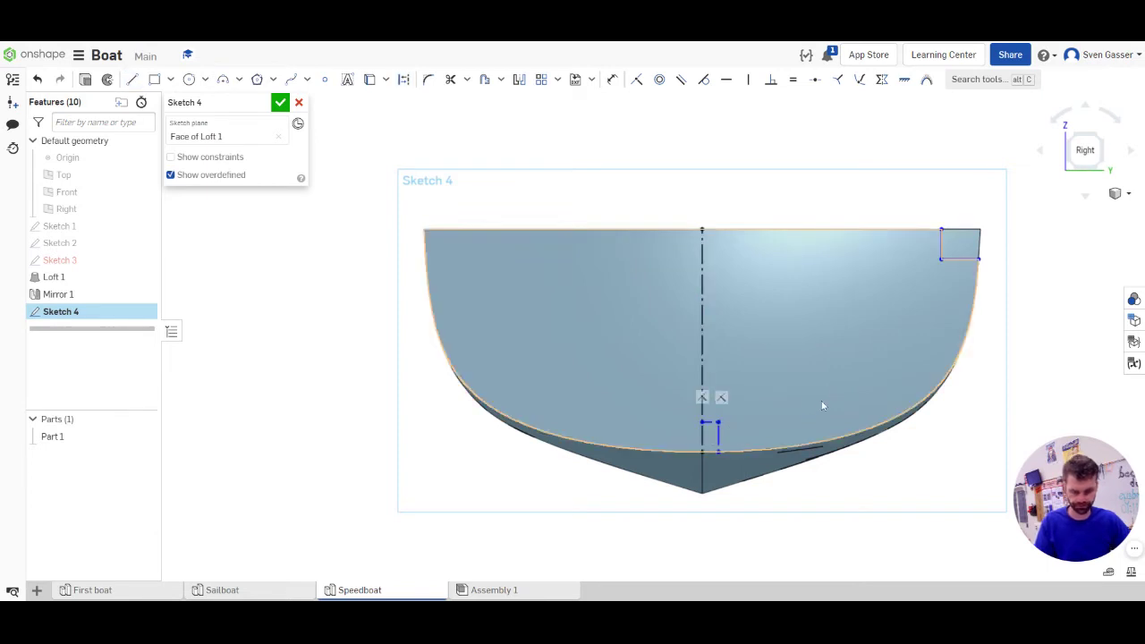
left_click_drag(757, 399, 709, 442)
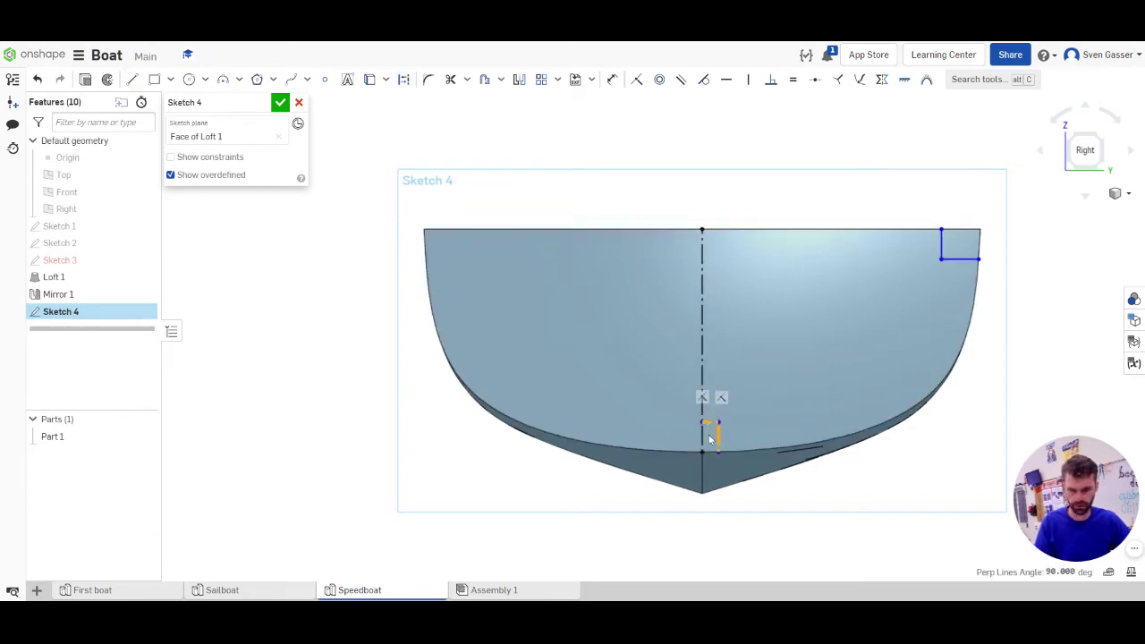
key("Escape")
Sketch a notch about 0.099 in tall on the stern's lower curve on the positive Y side, and shorten it by moving its vertical line outward
key("l")
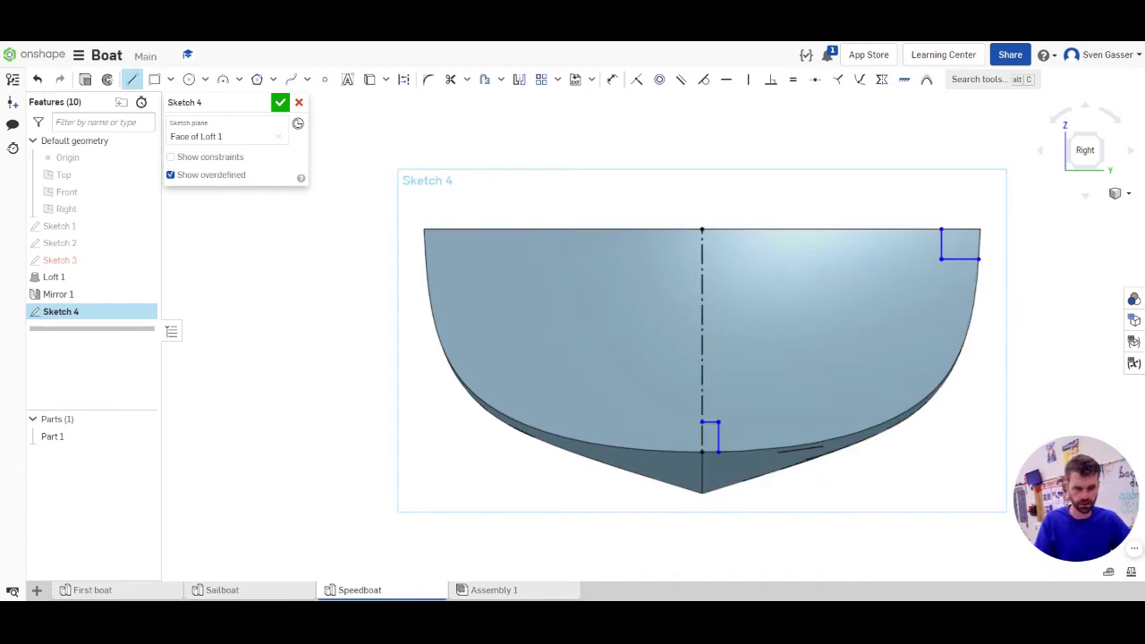
left_click(861, 430)
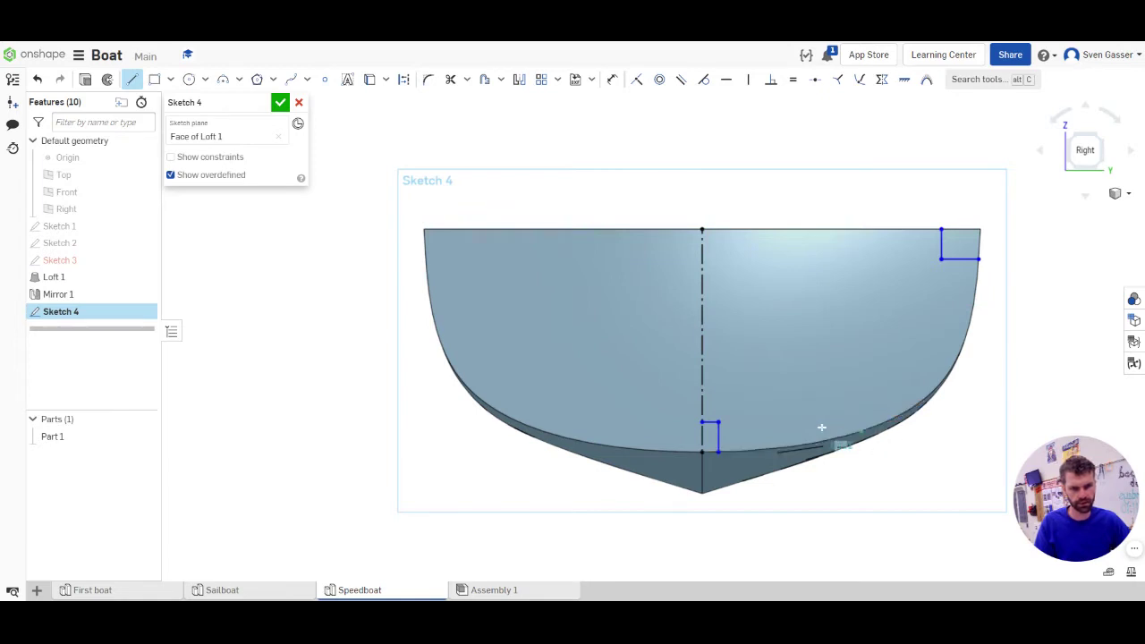
left_click(822, 409)
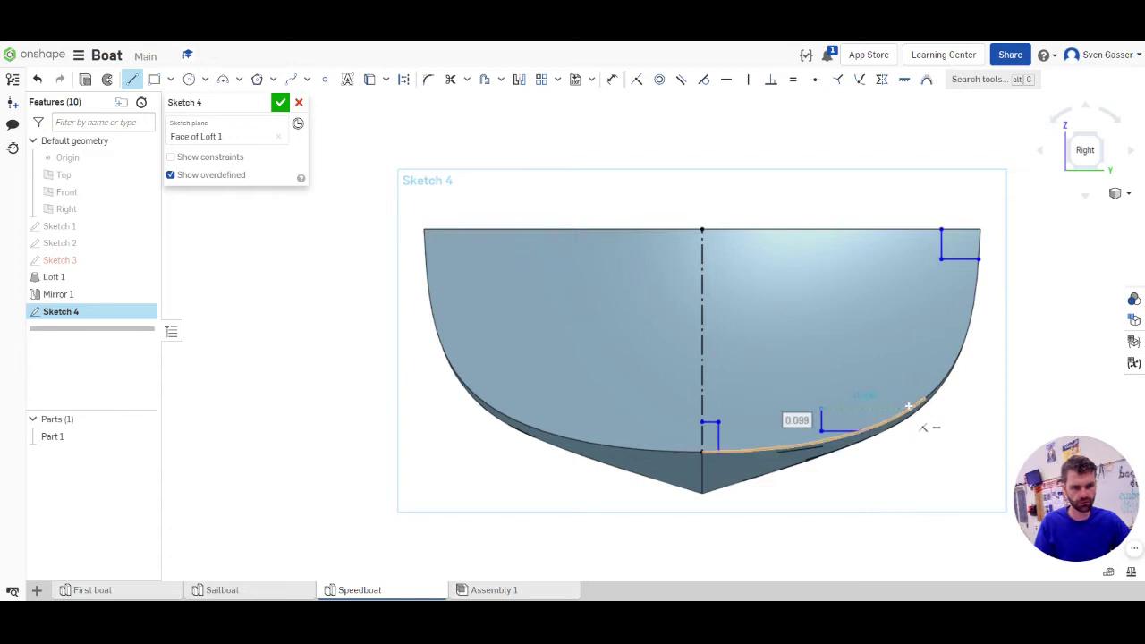
left_click(911, 409)
key("Escape")
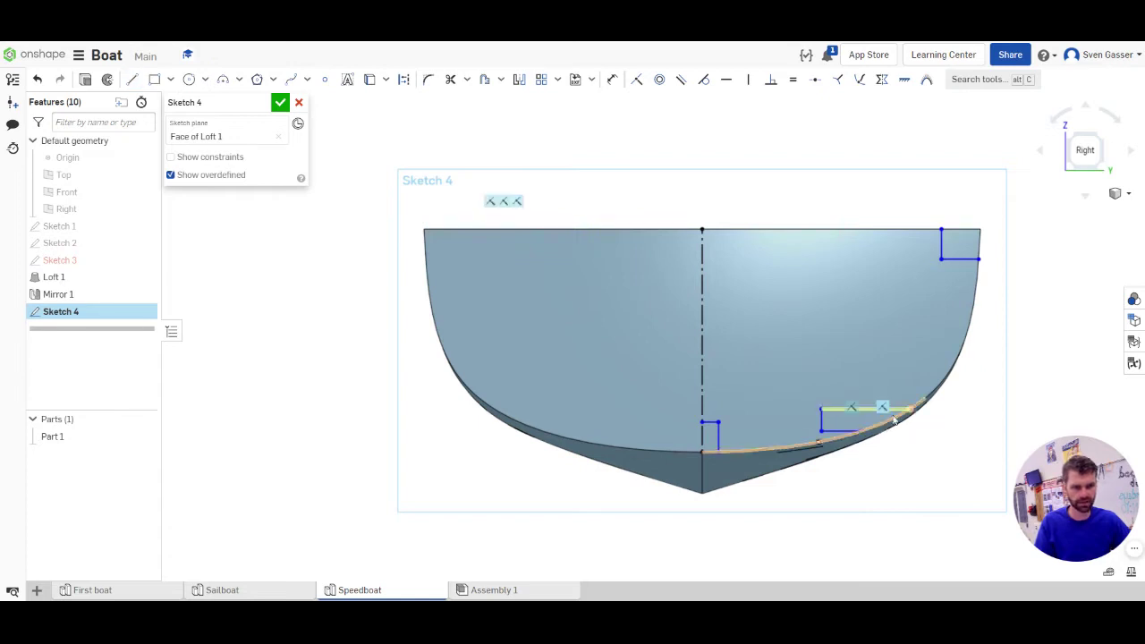
left_click_drag(823, 422, 841, 424)
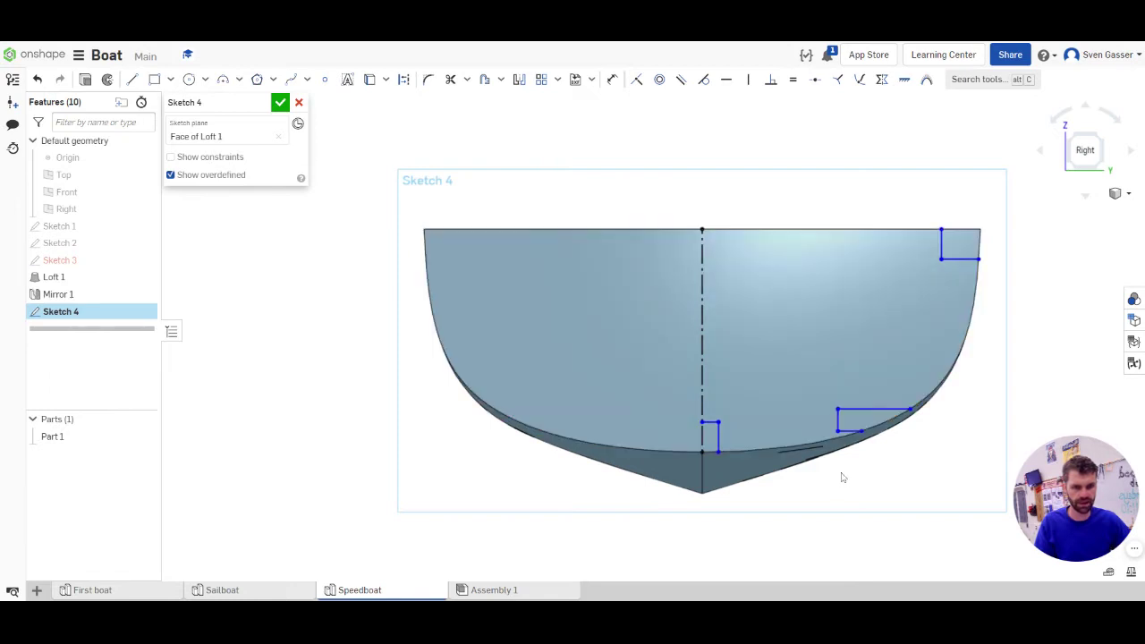
Mirror the upper corner notch, the lower side notch and the bottom half notch about the construction centreline
mouse_move(838, 481)
right_mouse_down()
mouse_move(831, 473)
mouse_move(849, 486)
mouse_move(833, 480)
right_mouse_up()
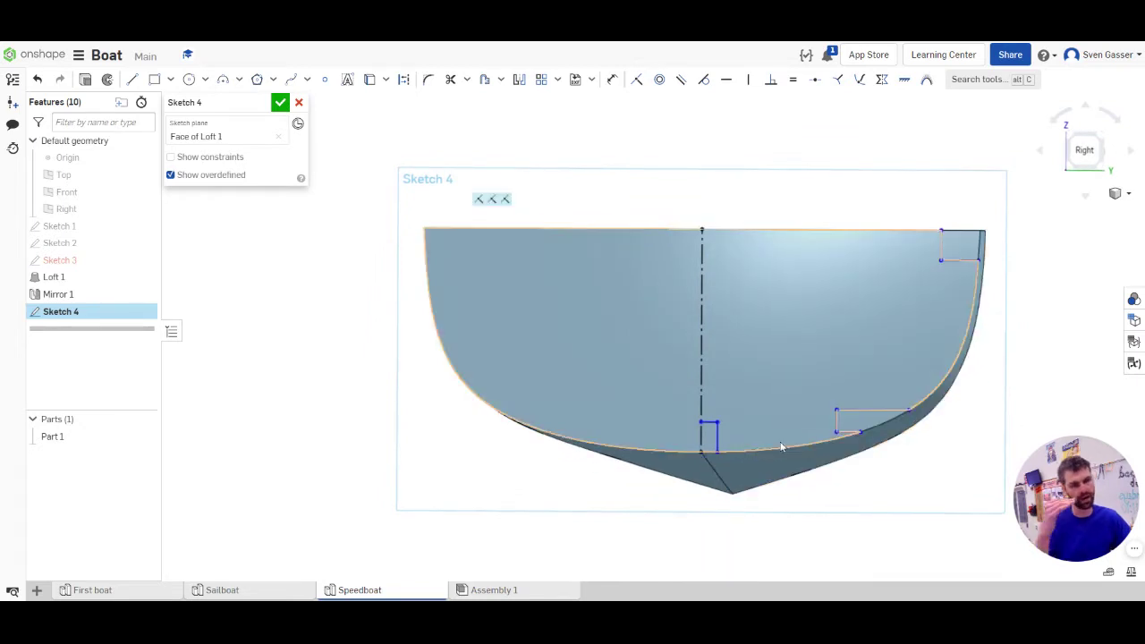
key("n")
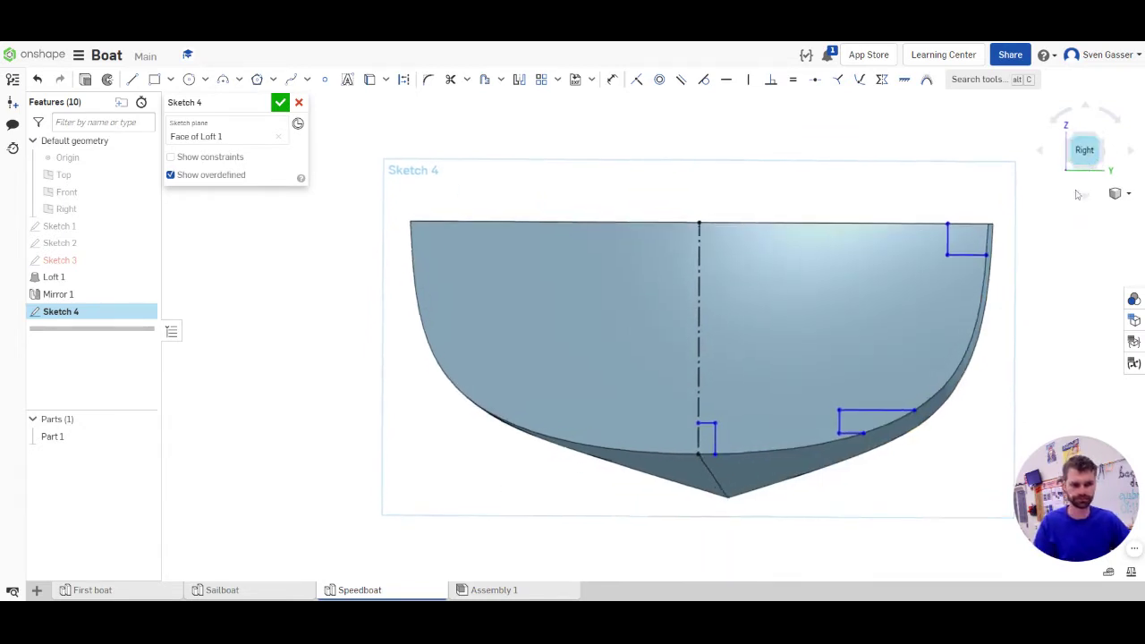
scroll(953, 287, "down", 3)
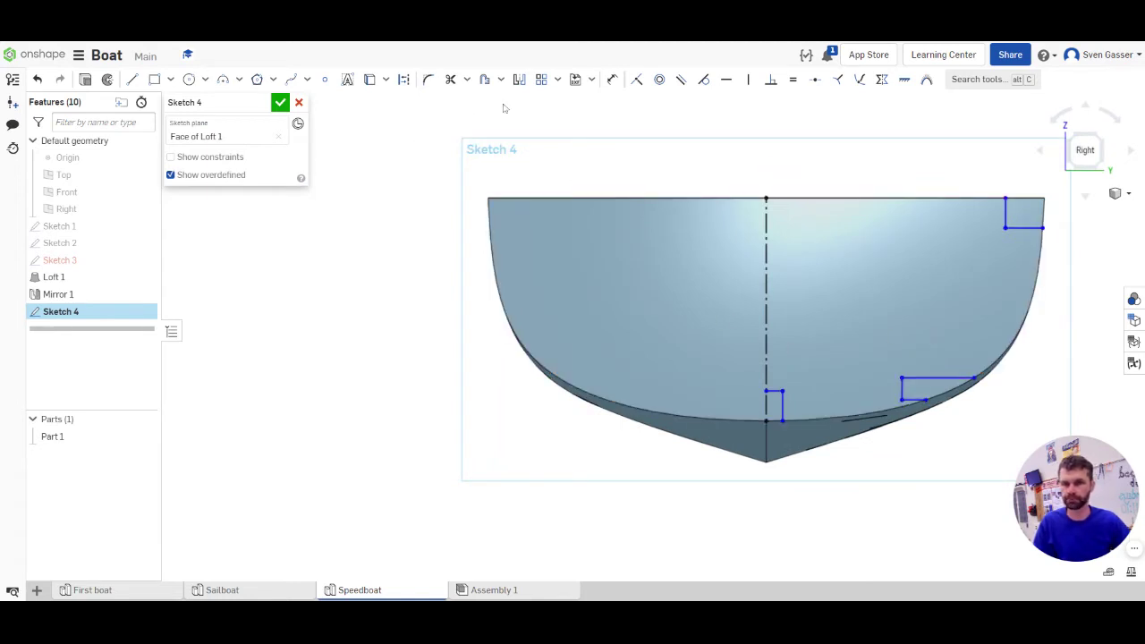
left_click(519, 79)
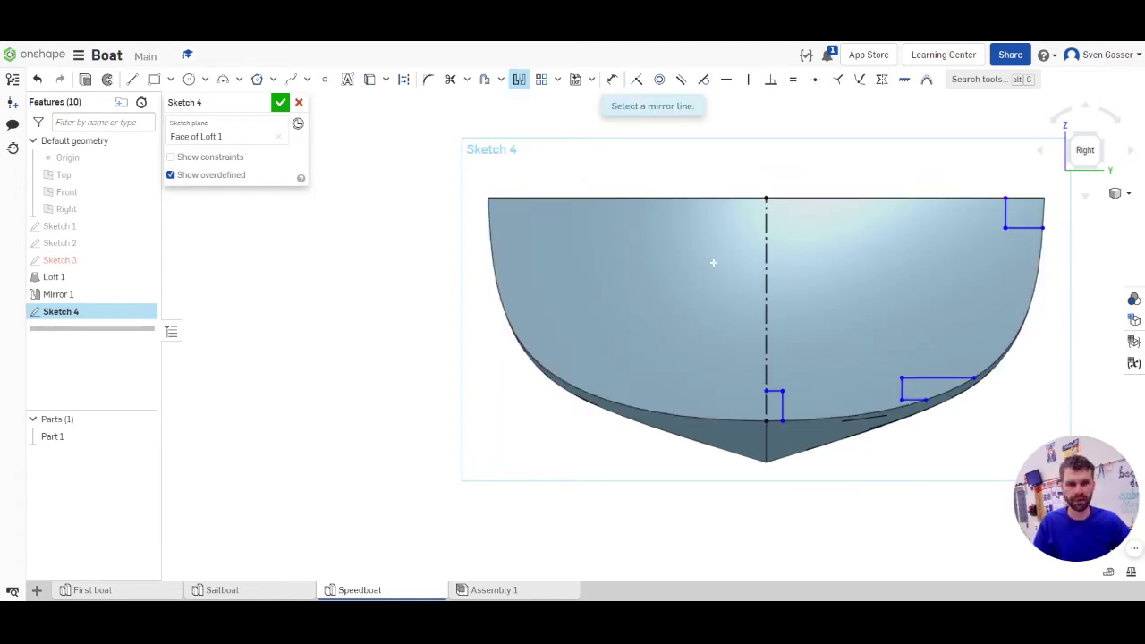
left_click(767, 260)
left_click_drag(949, 291, 949, 292)
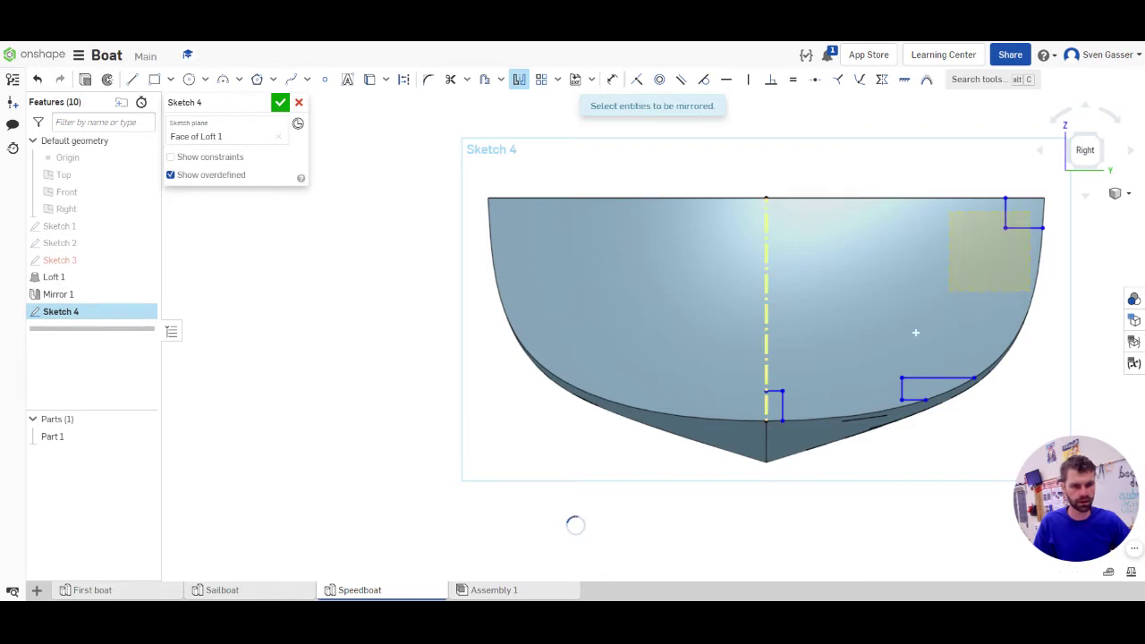
left_click_drag(922, 362, 886, 399)
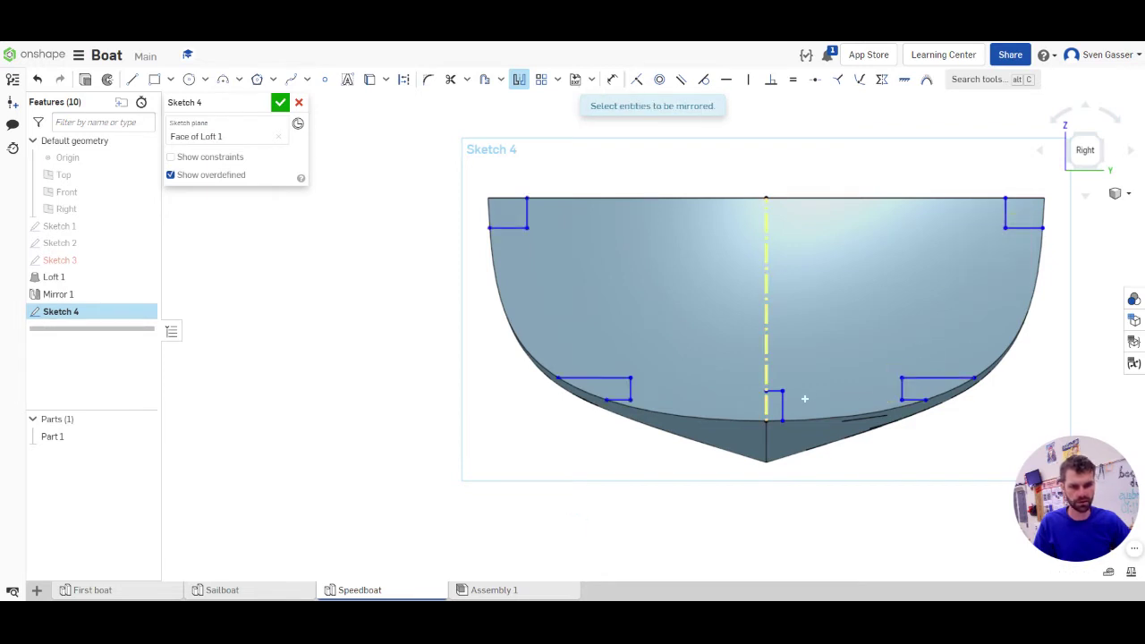
left_click_drag(775, 384, 777, 386)
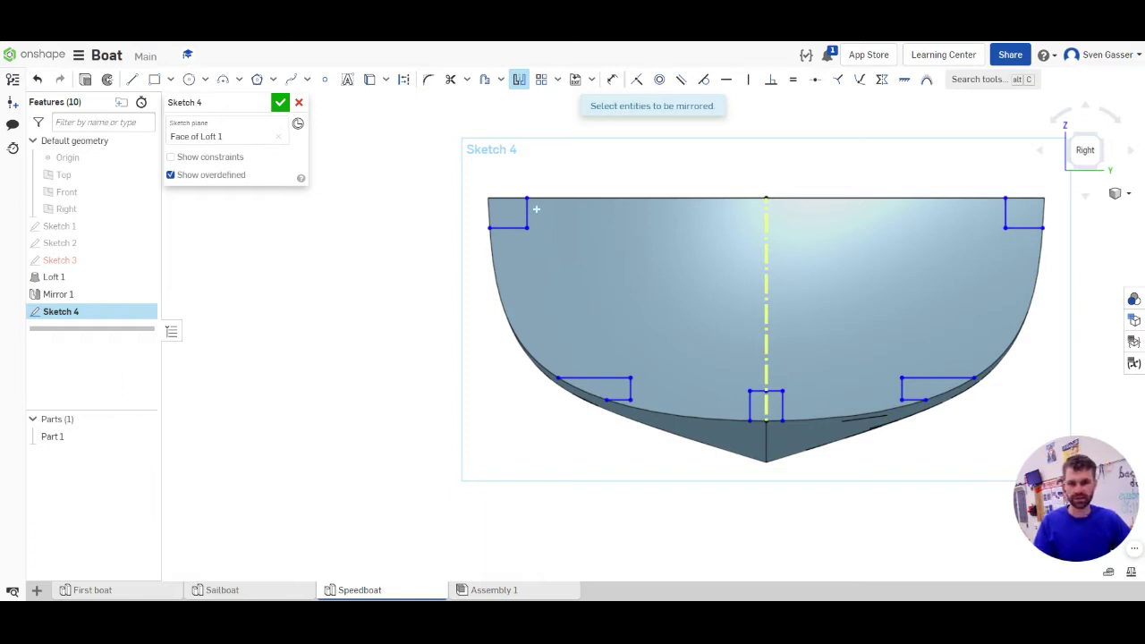
left_click(518, 80)
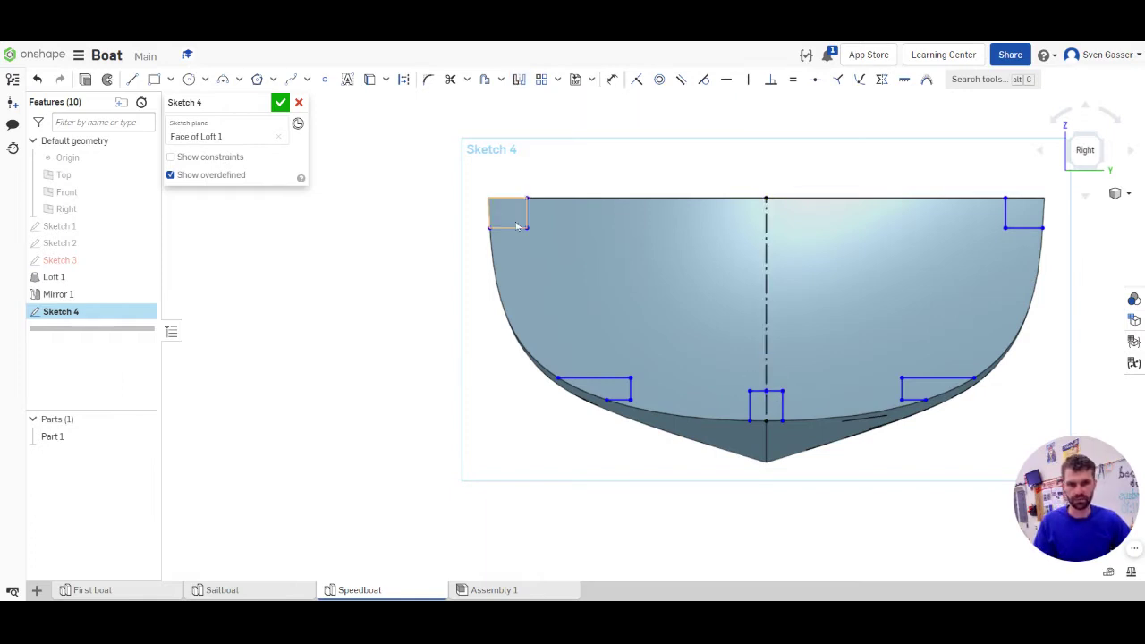
Dimension the upper corner notch's height as 1/8 in
key("u")
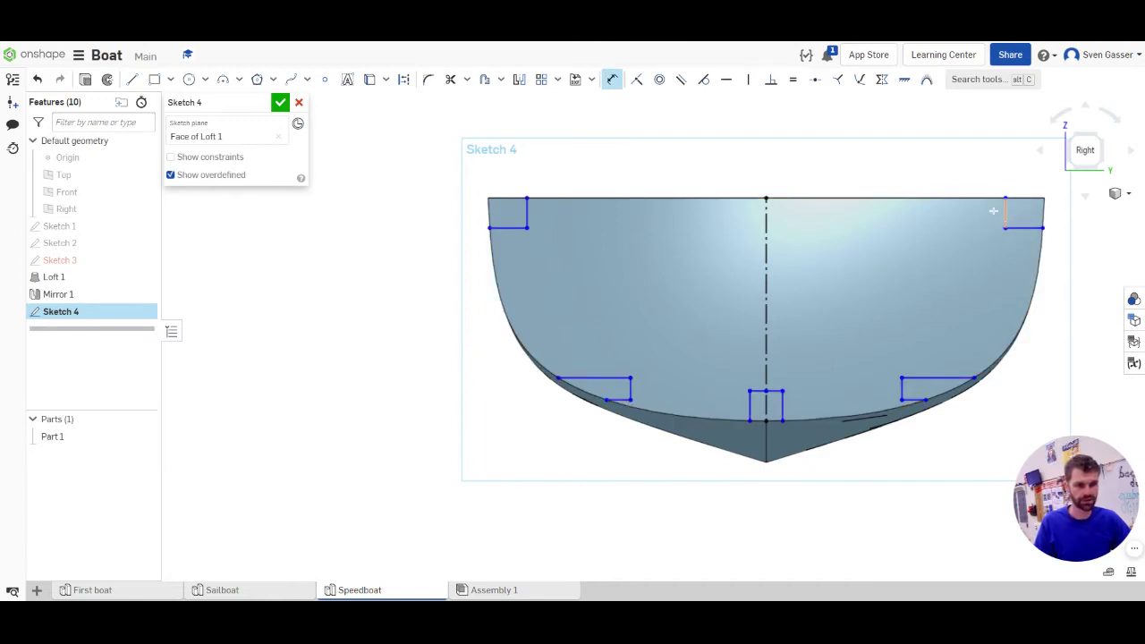
left_click(995, 211)
left_click(957, 161)
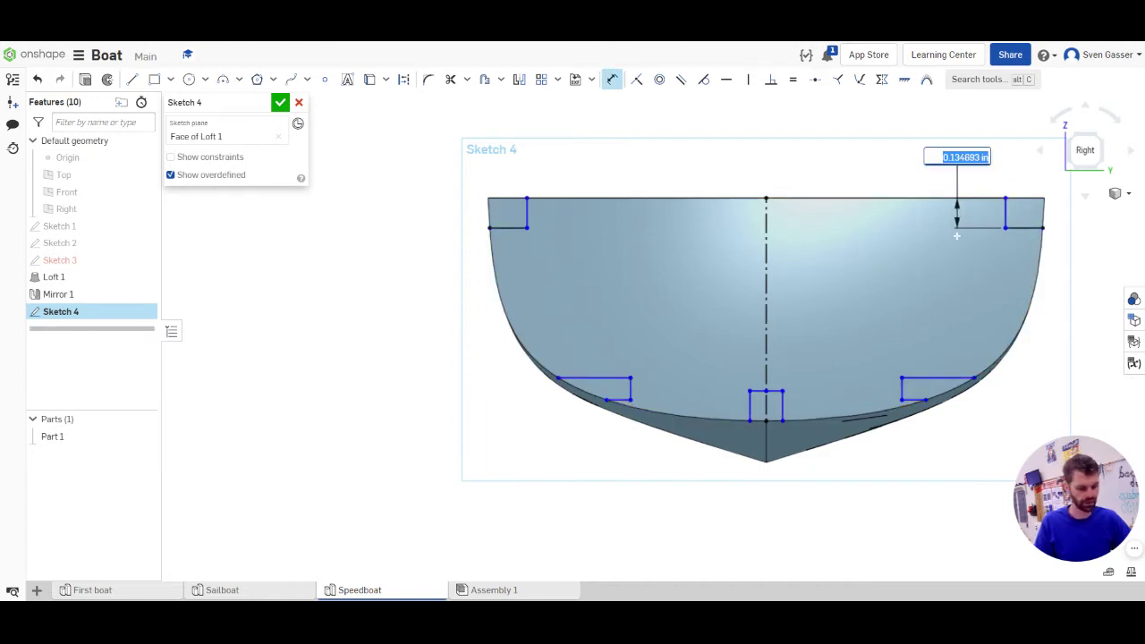
type("1/8")
key("Return")
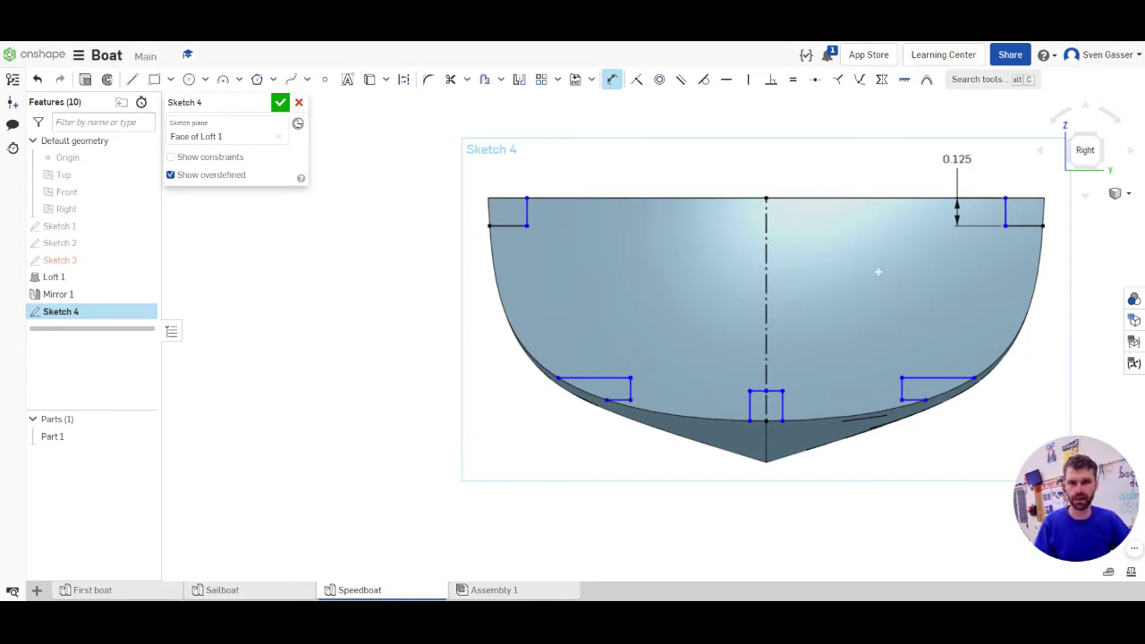
Make the vertical lines of the upper corner notch and the lower side notch on the positive Y side equal in length
key("Escape")
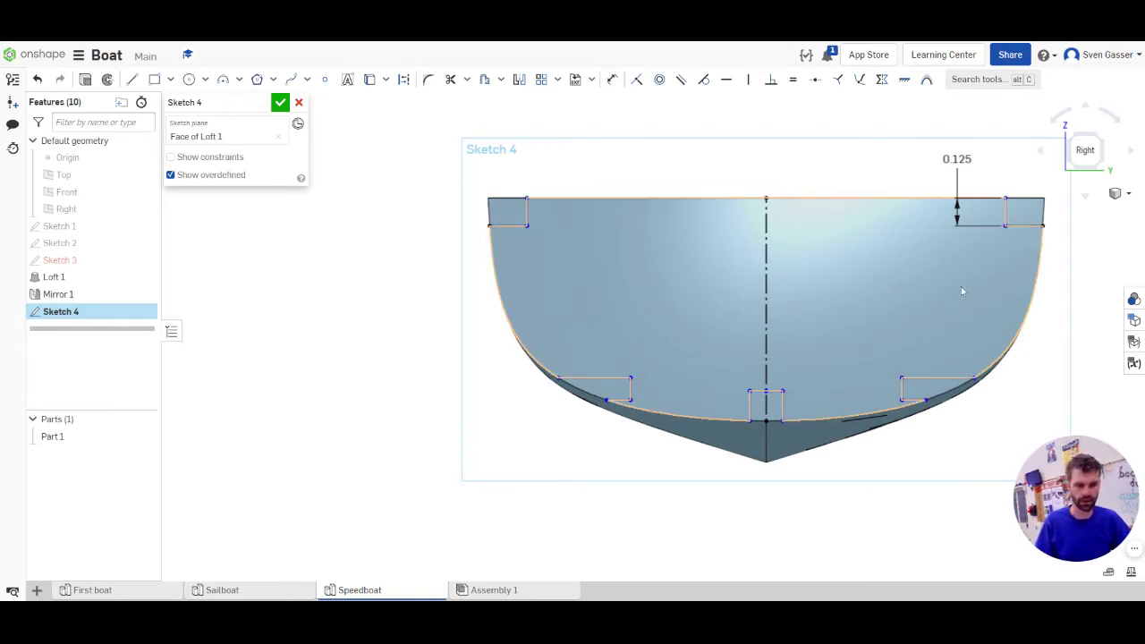
left_click(1006, 214)
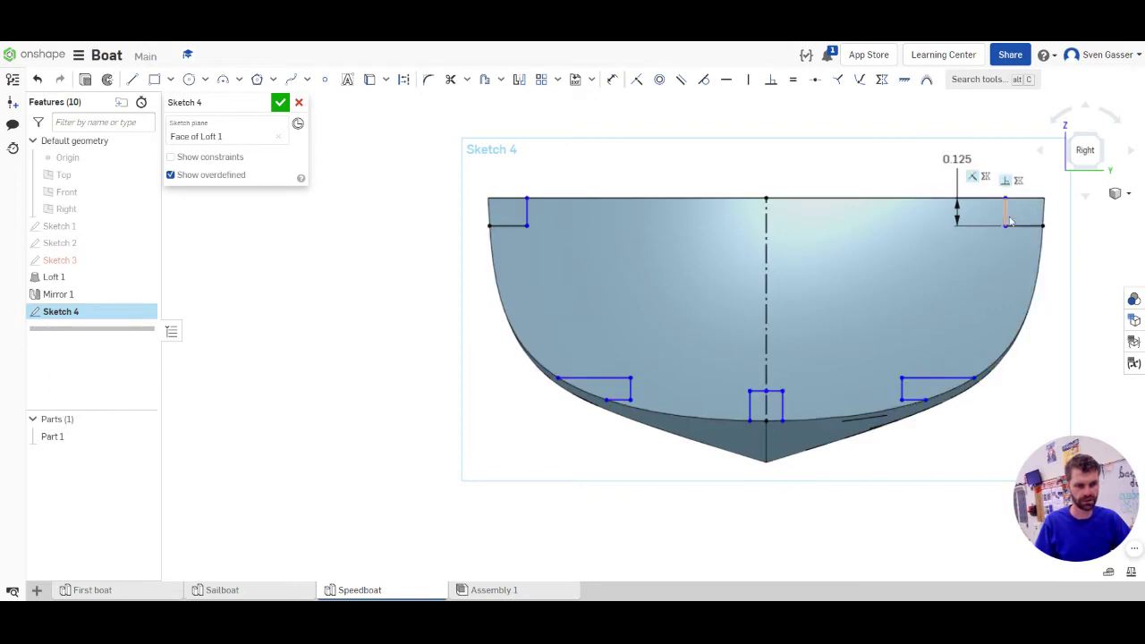
left_click(902, 390)
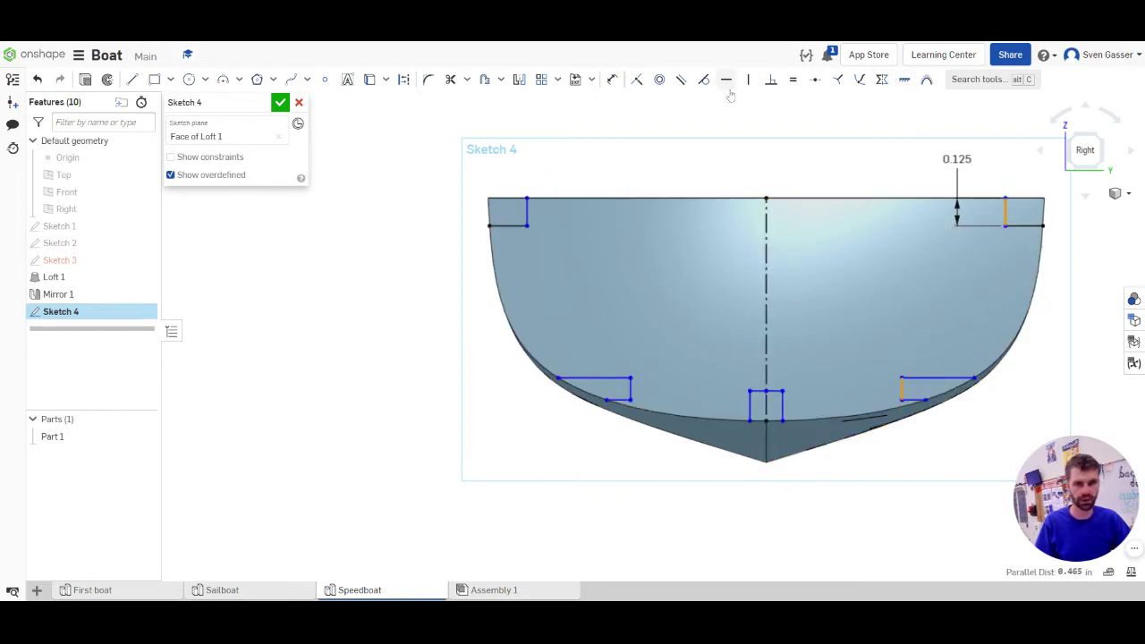
left_click(793, 85)
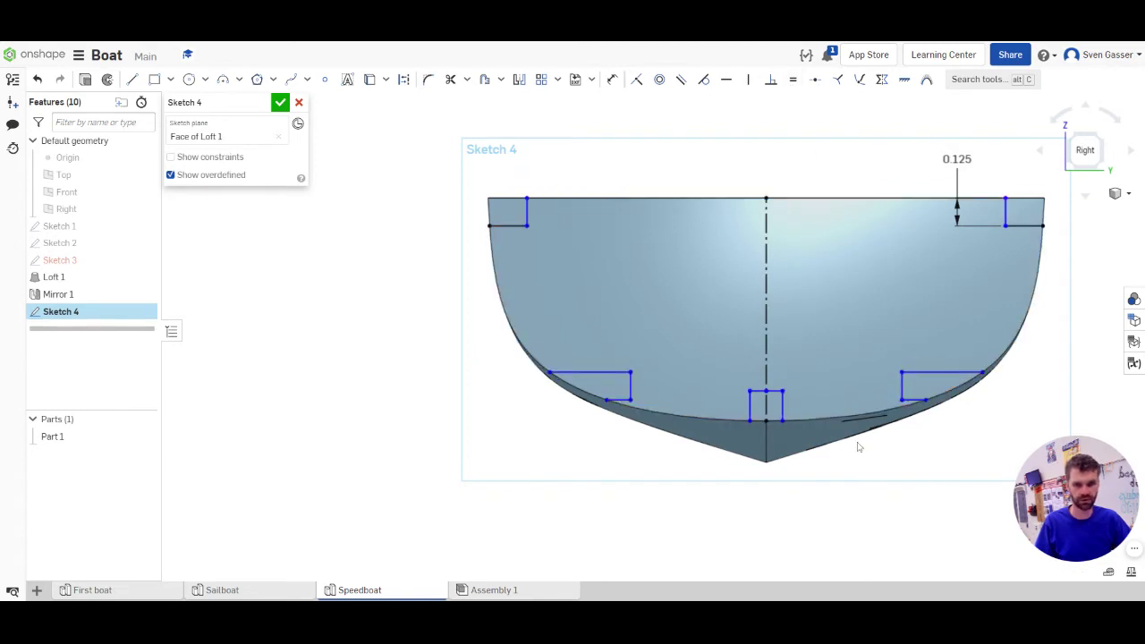
Dimension the width of the bottom centre notch as 0.125 in
key("i")
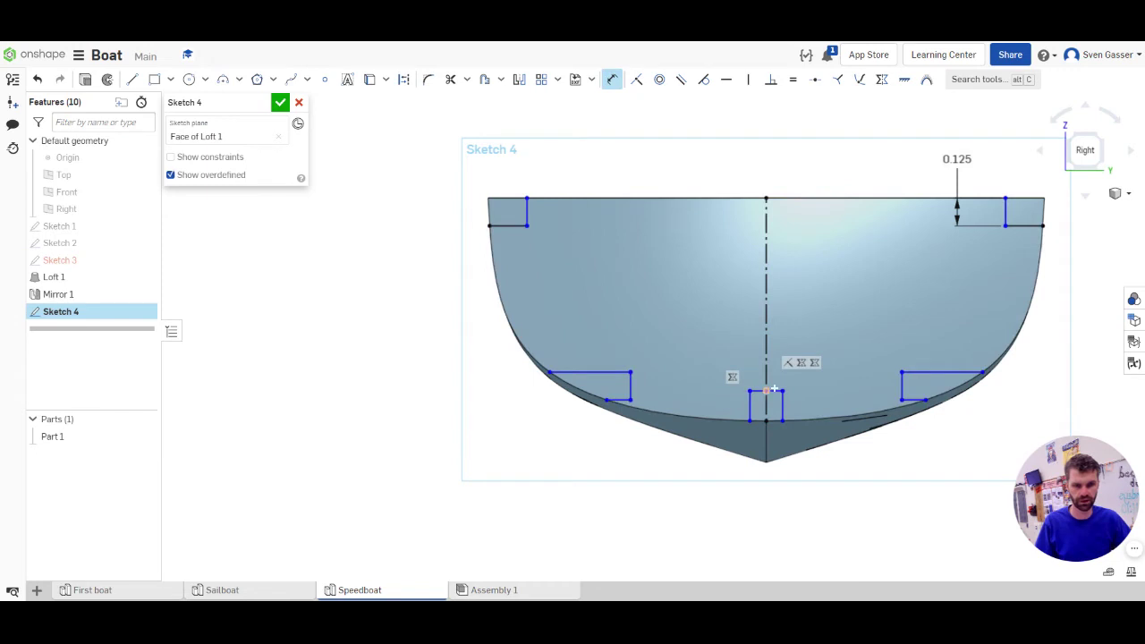
left_click(775, 391)
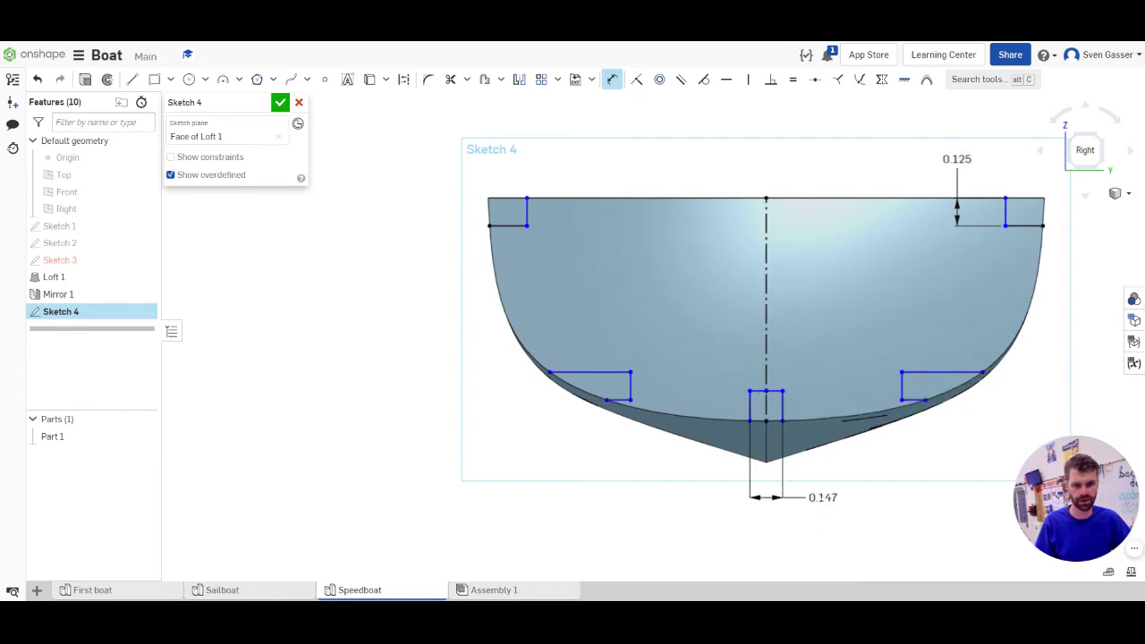
left_click(823, 498)
type(".15")
key("Return")
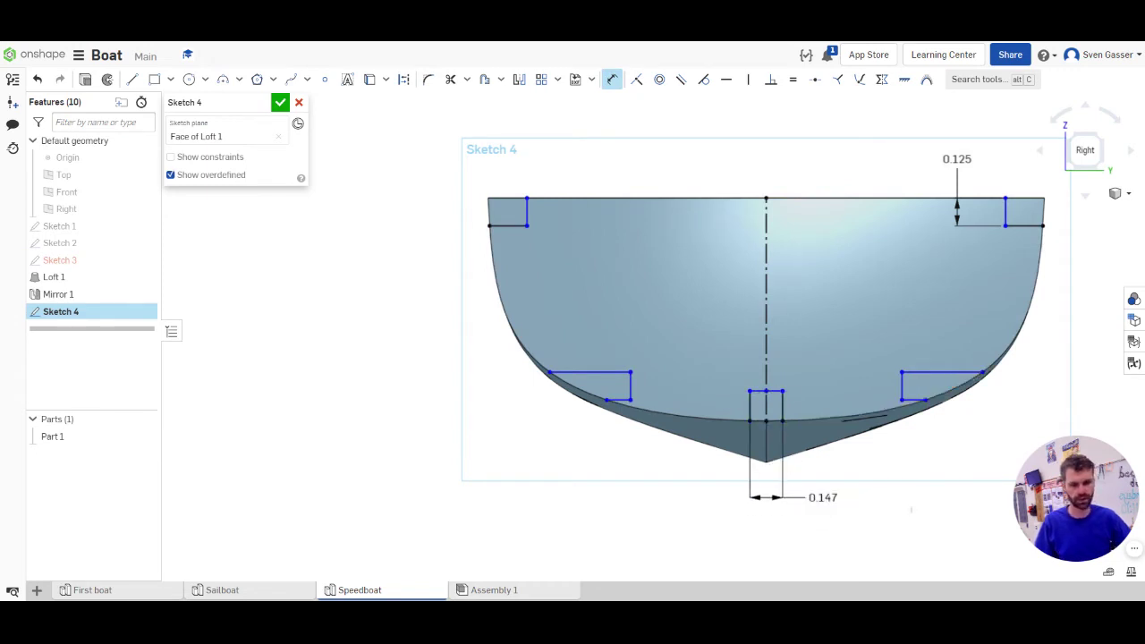
key("Escape")
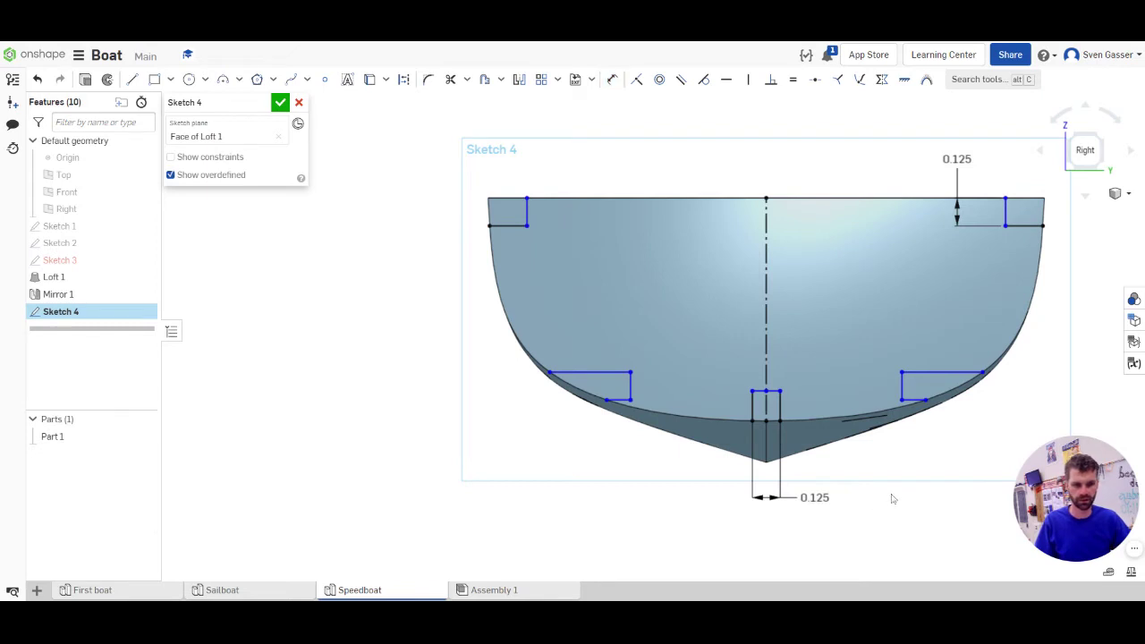
mouse_move(903, 372)
left_mouse_down()
mouse_move(913, 376)
mouse_move(902, 365)
mouse_move(902, 378)
left_mouse_up()
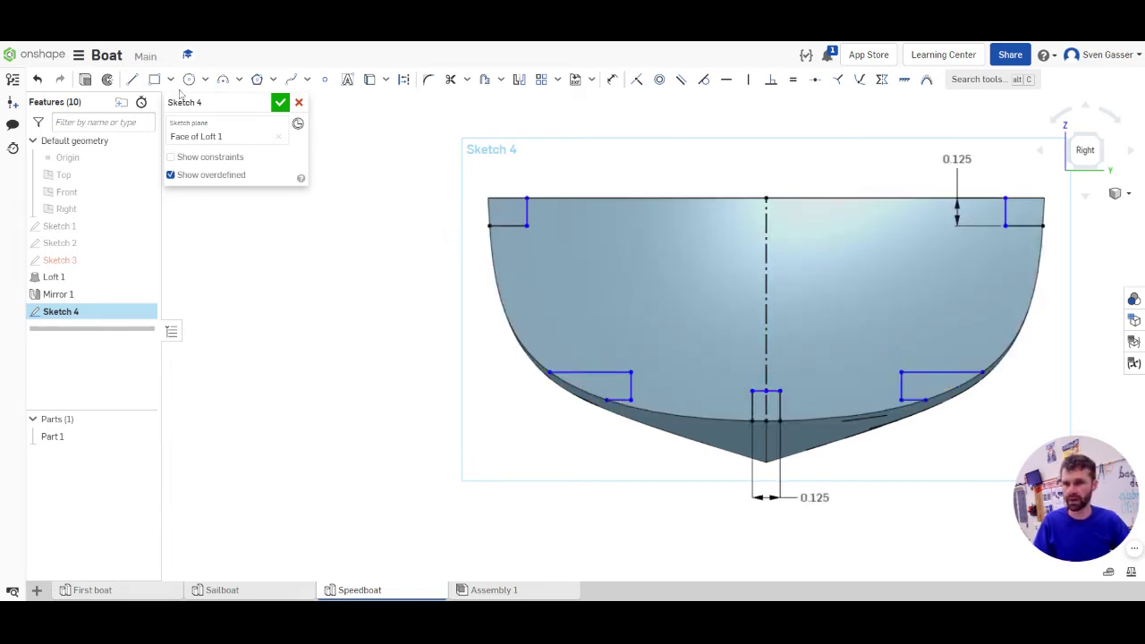
Start a new solid extrusion from the stern sketch, hide the hull part, and use only the large notched region as its profile
left_click(85, 80)
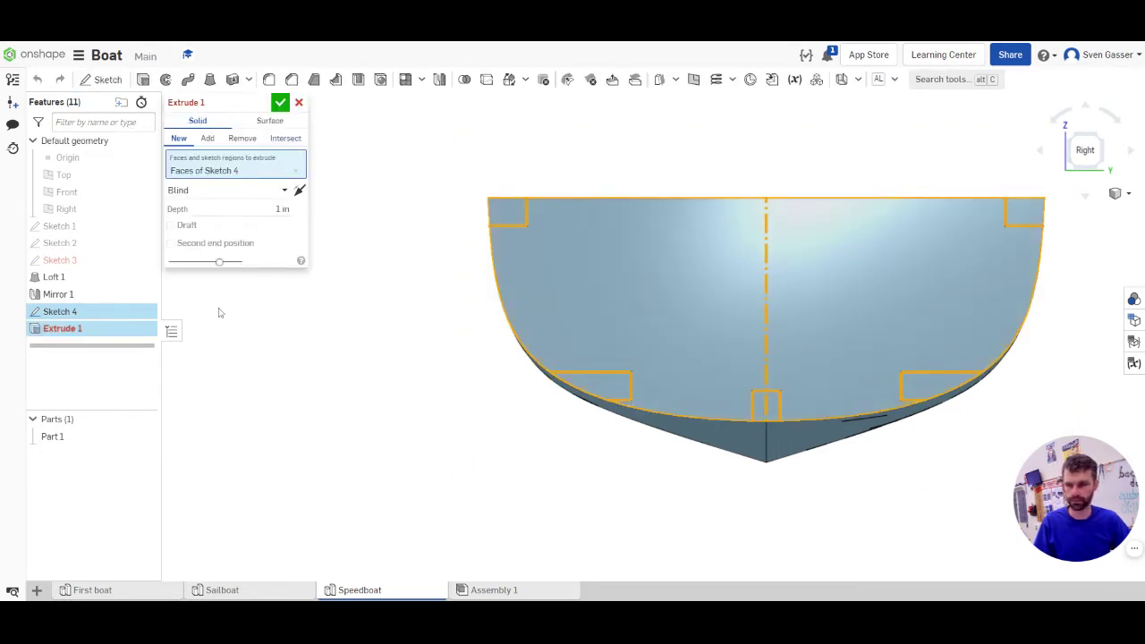
left_click(144, 420)
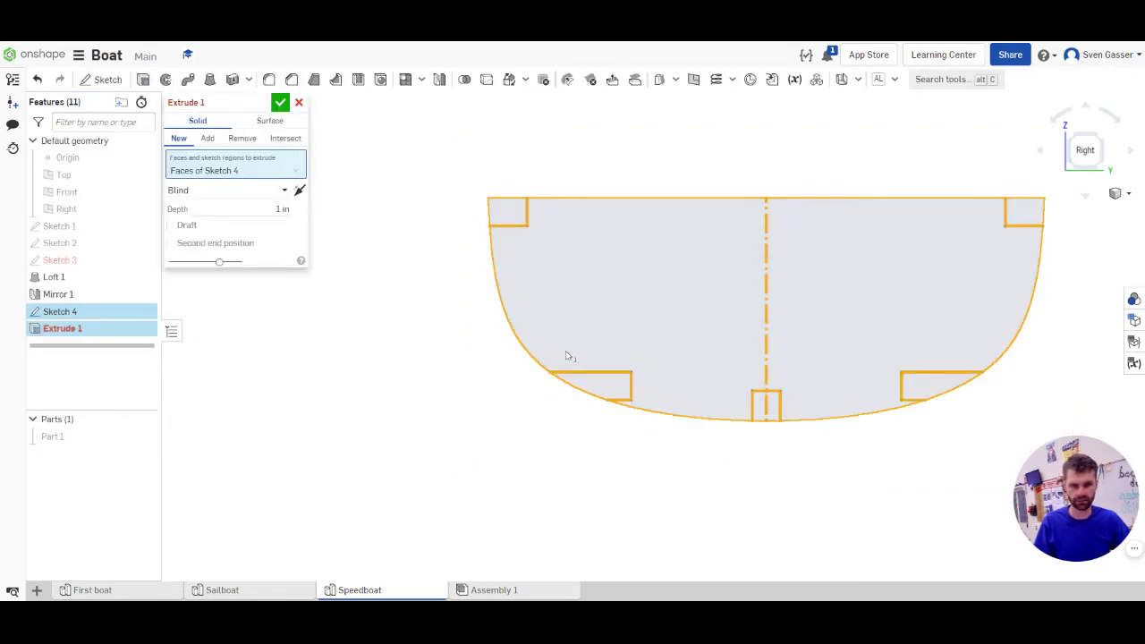
left_click(297, 172)
left_click(682, 300)
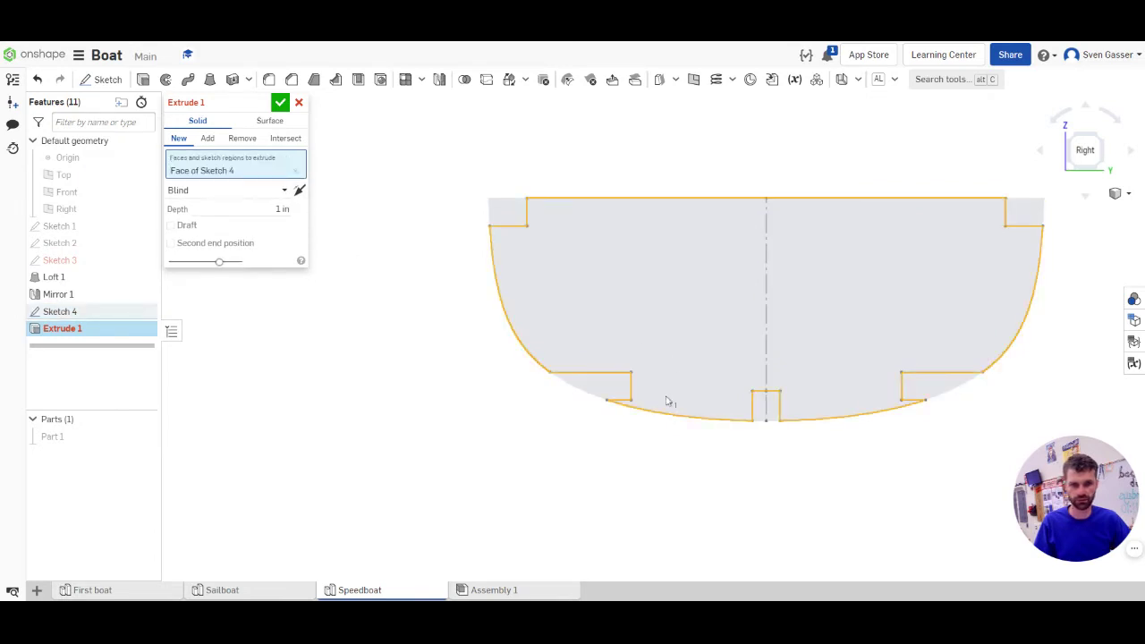
right_click_drag(570, 408, 634, 406)
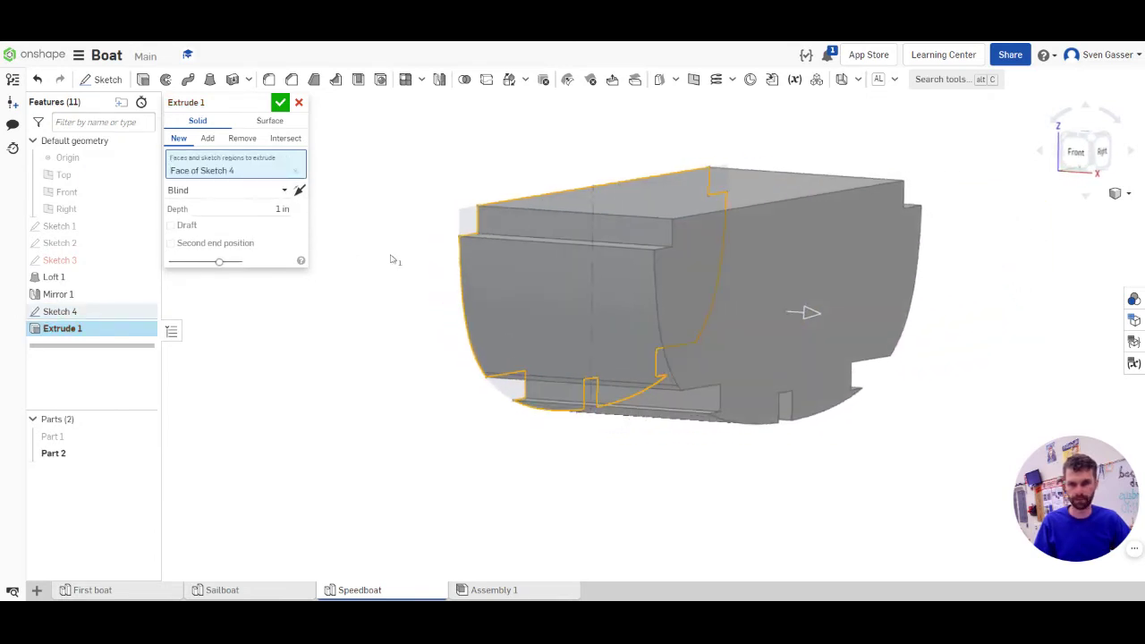
Extrude the notched stern region 1/8 in as a new part, show the hull again, and flip the direction into the hull
left_click(282, 208)
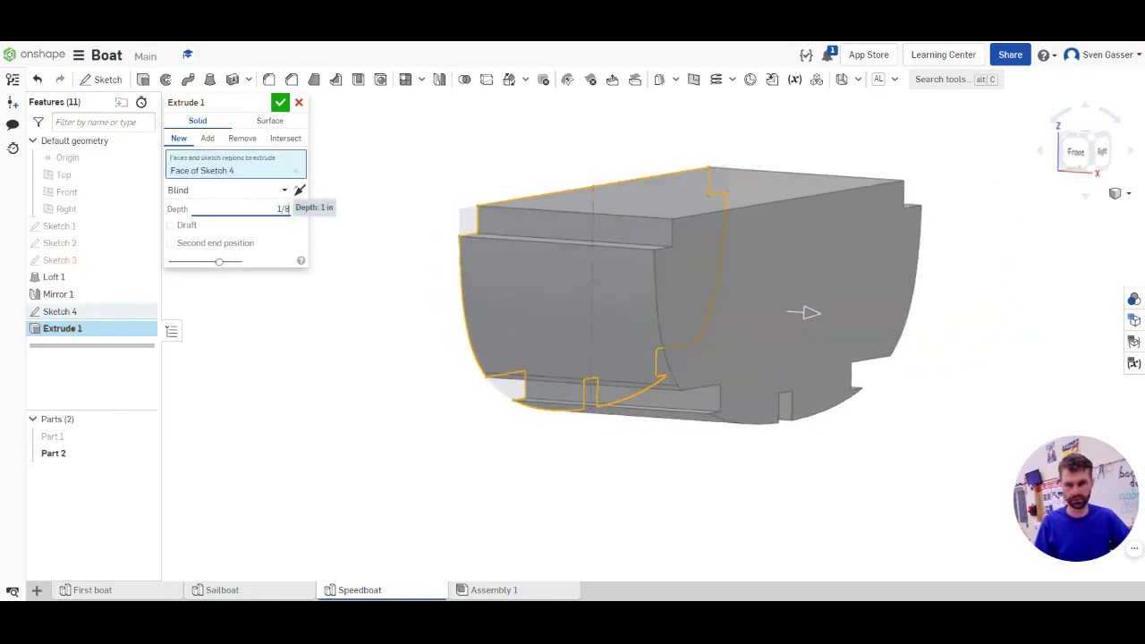
type("1/8")
key("Return")
right_click_drag(630, 342, 588, 353)
left_click(145, 437)
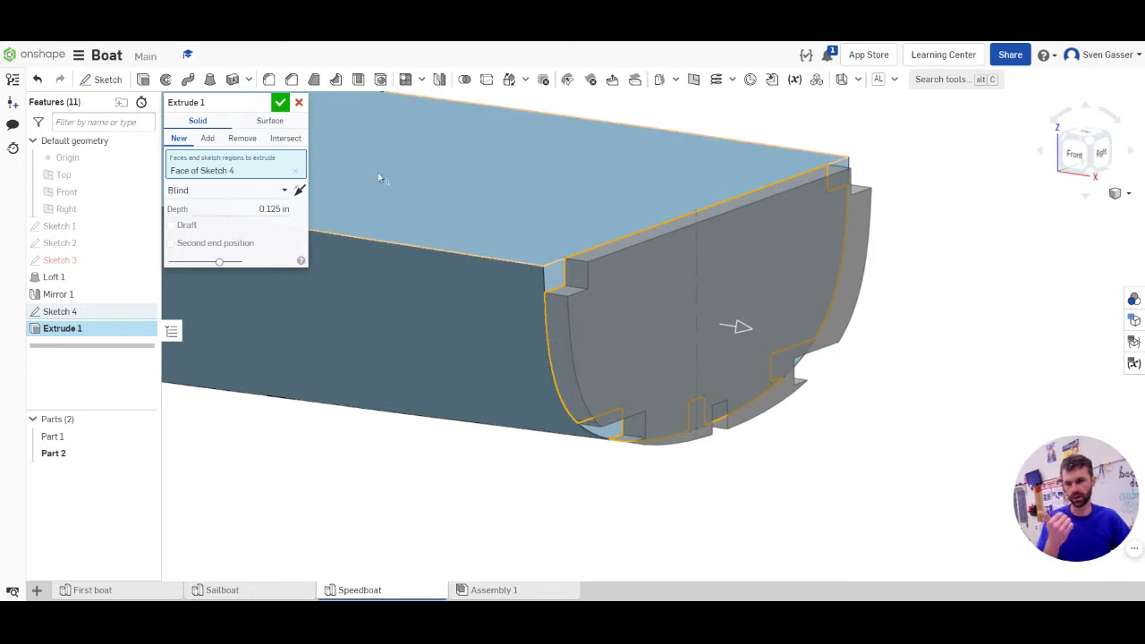
left_click(299, 190)
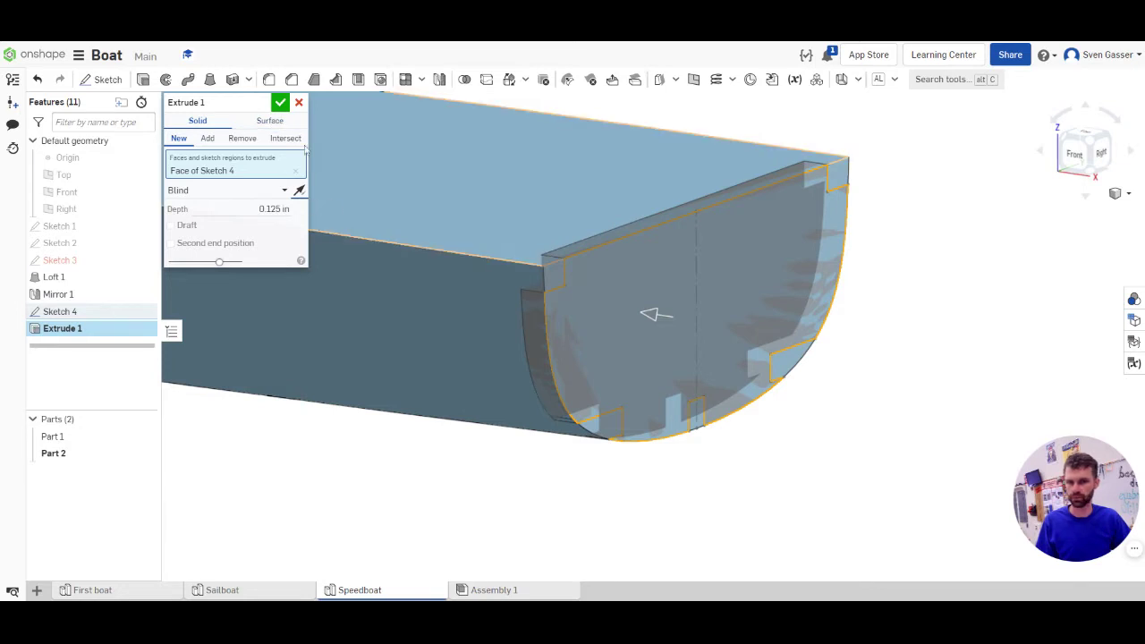
left_click(281, 105)
Examine the Sailboat's internal frame for how its transom and cross ribs are arranged along the hull
scroll(694, 386, "down", 3)
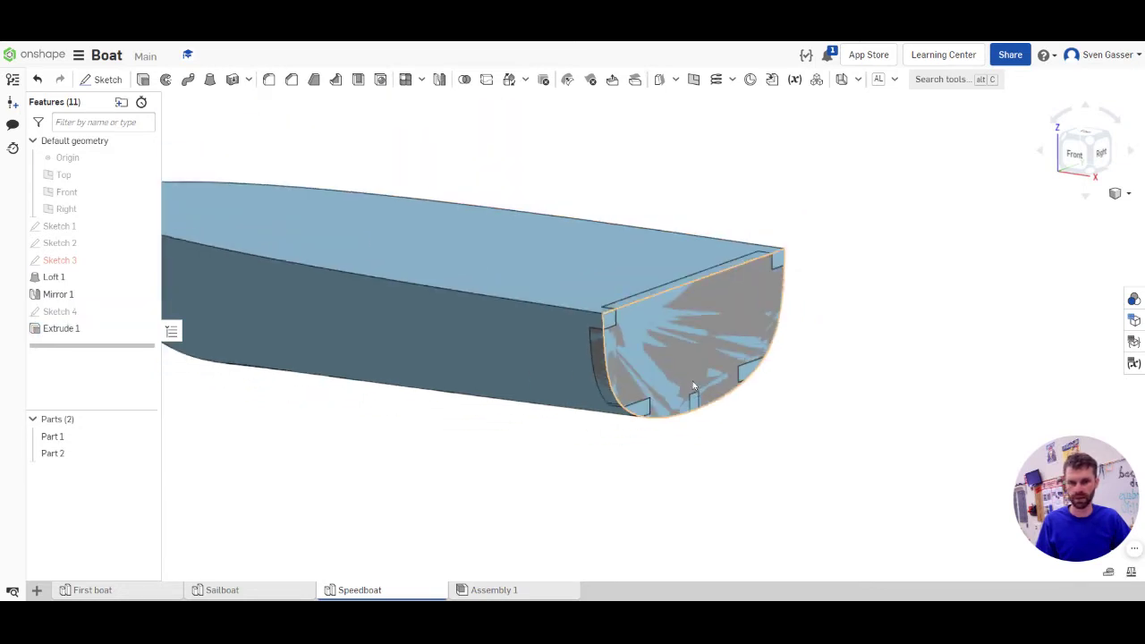
scroll(788, 395, "down", 2)
scroll(578, 302, "up", 3)
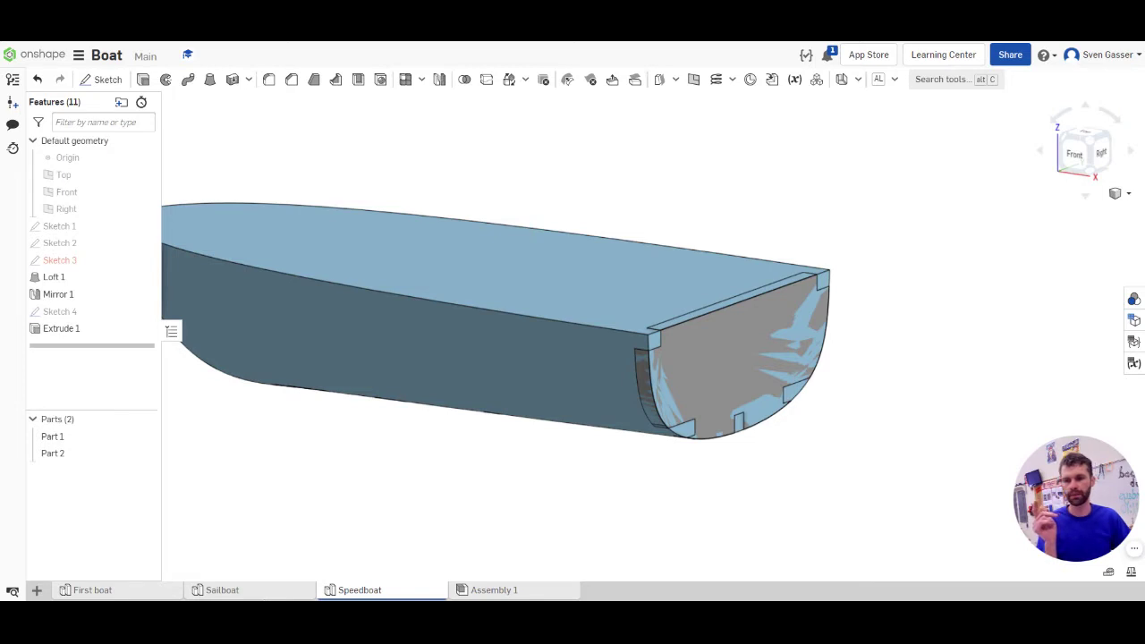
left_click(221, 590)
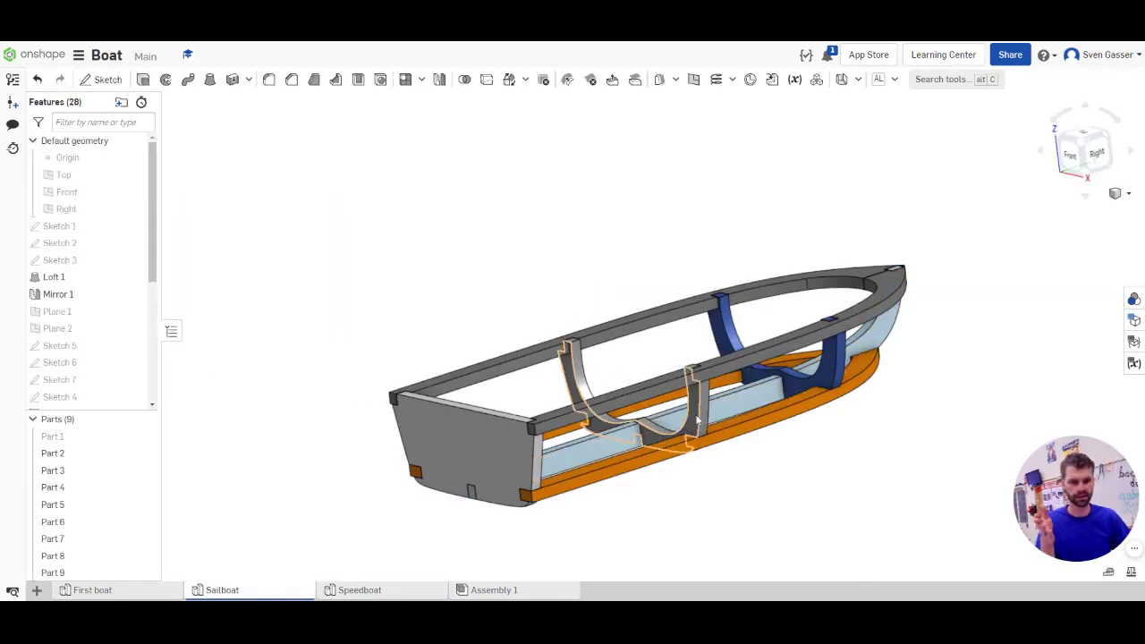
left_click(698, 421)
key("shift+7")
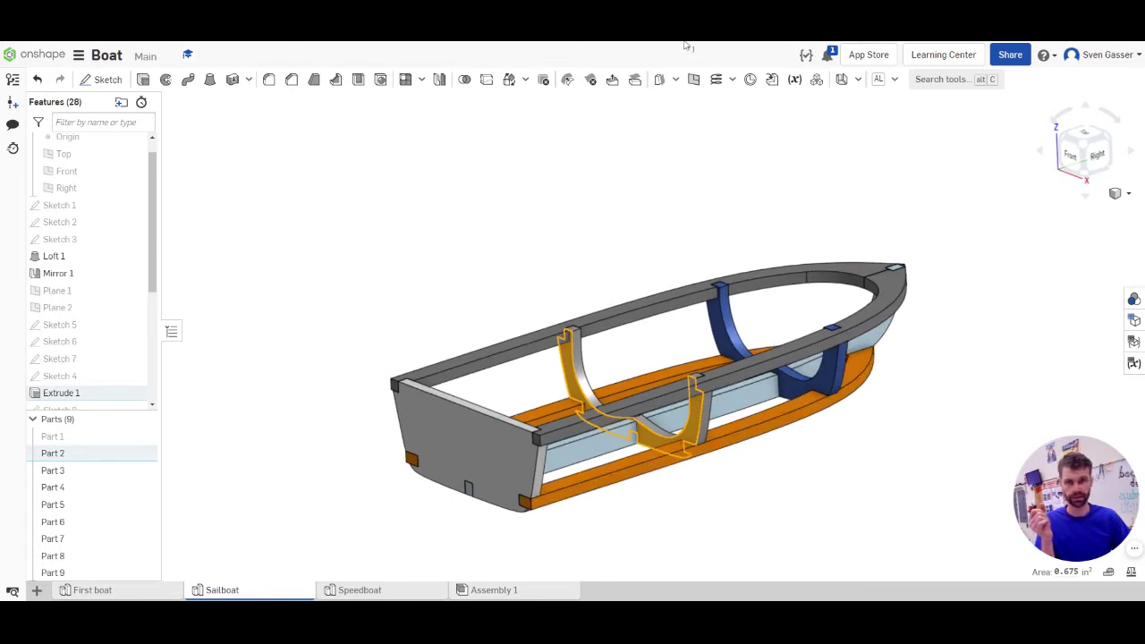
mouse_move(1093, 483)
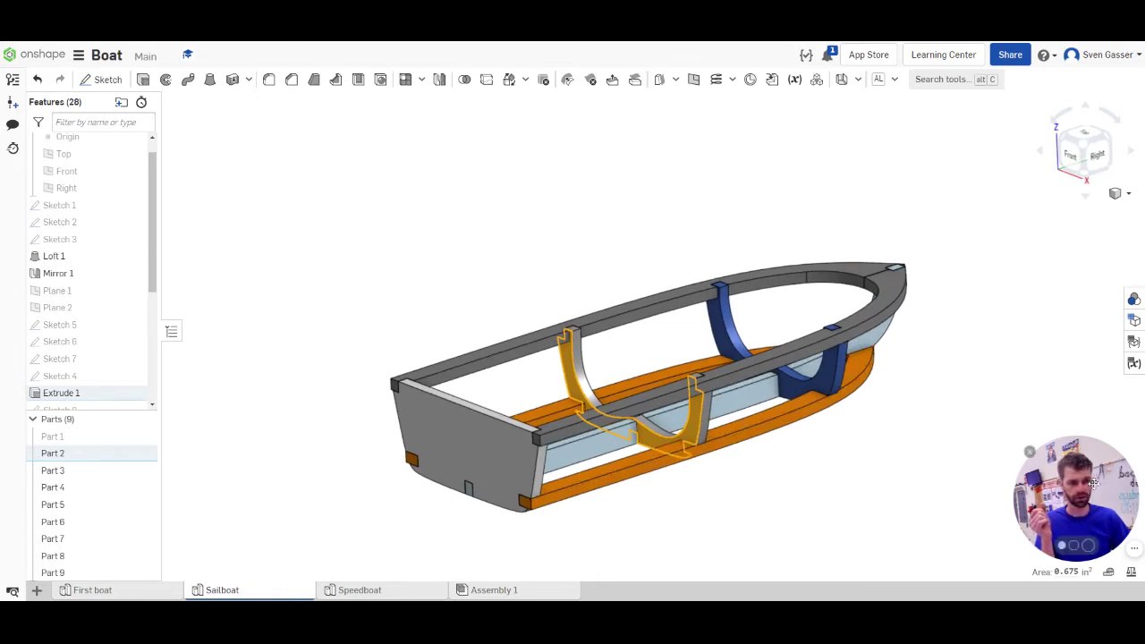
left_click(742, 516)
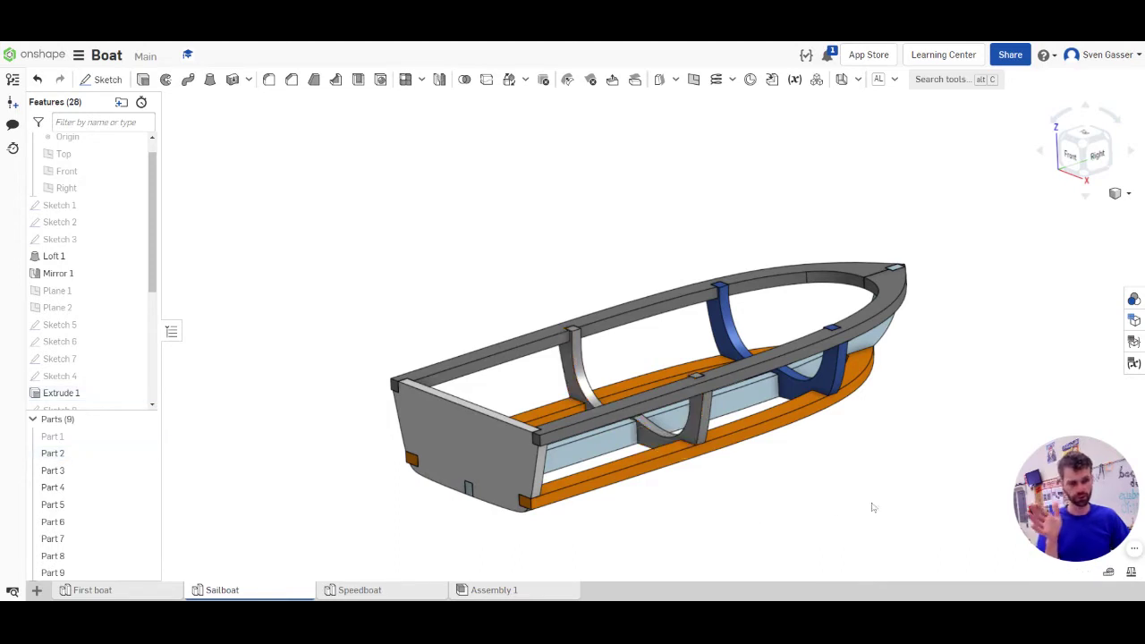
left_click_drag(1087, 515, 1041, 511)
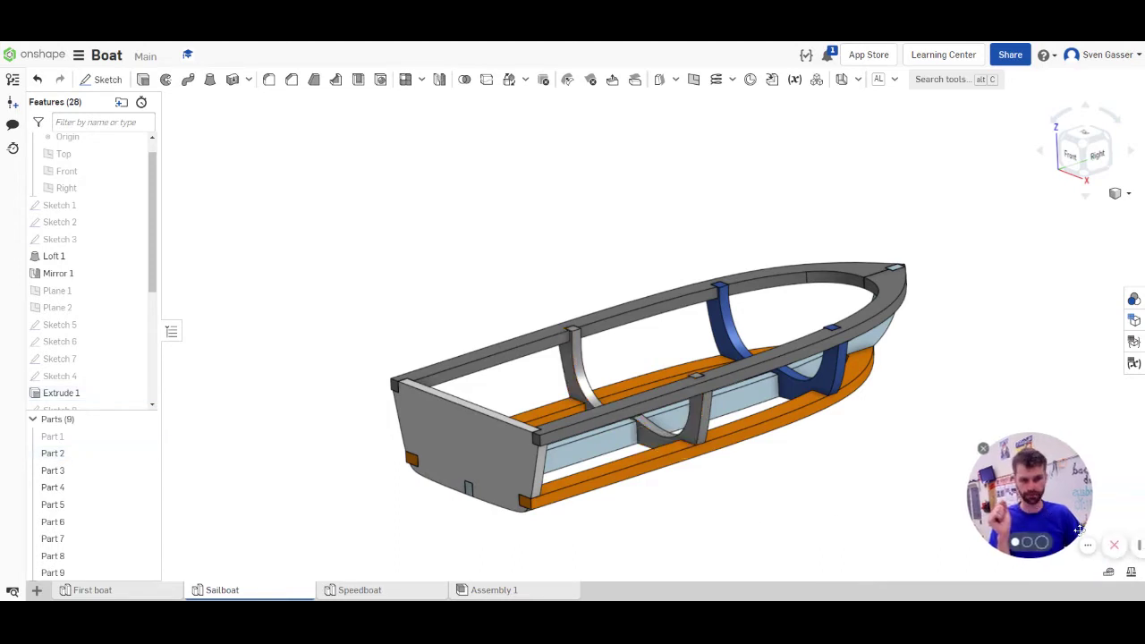
left_click(1132, 549)
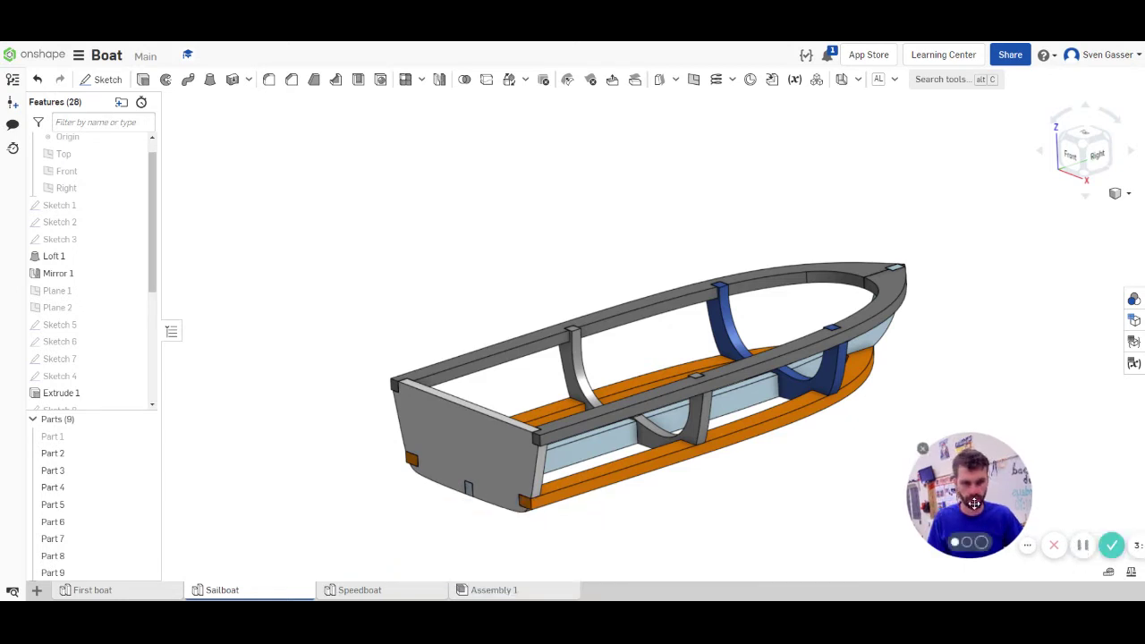
left_click_drag(973, 502, 1061, 499)
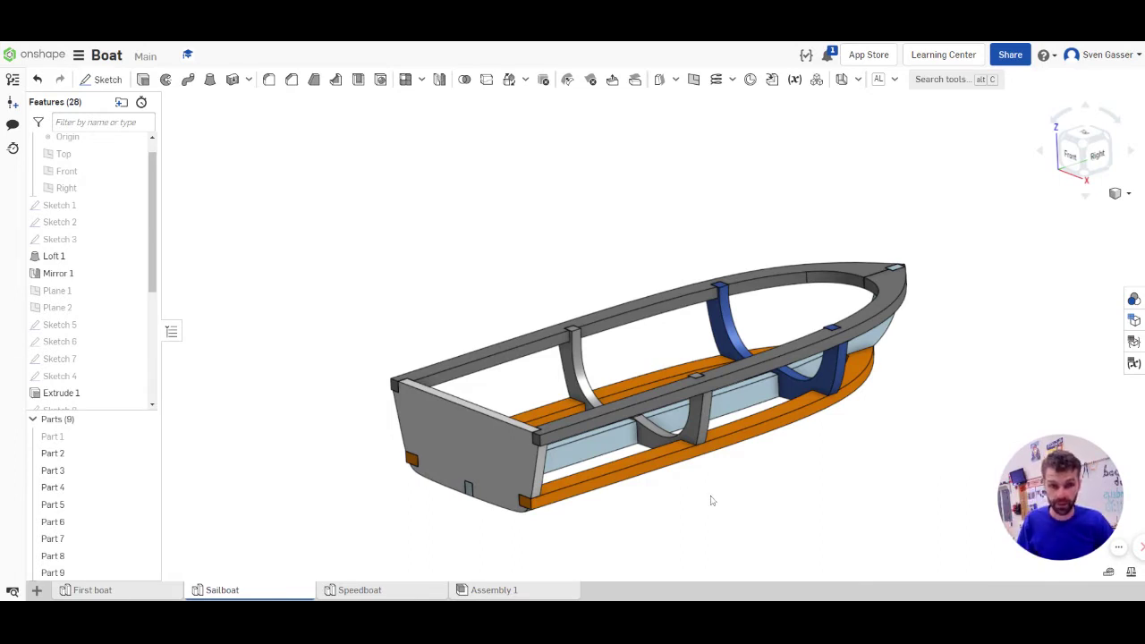
mouse_move(712, 498)
right_mouse_down()
mouse_move(690, 452)
mouse_move(713, 497)
right_mouse_up()
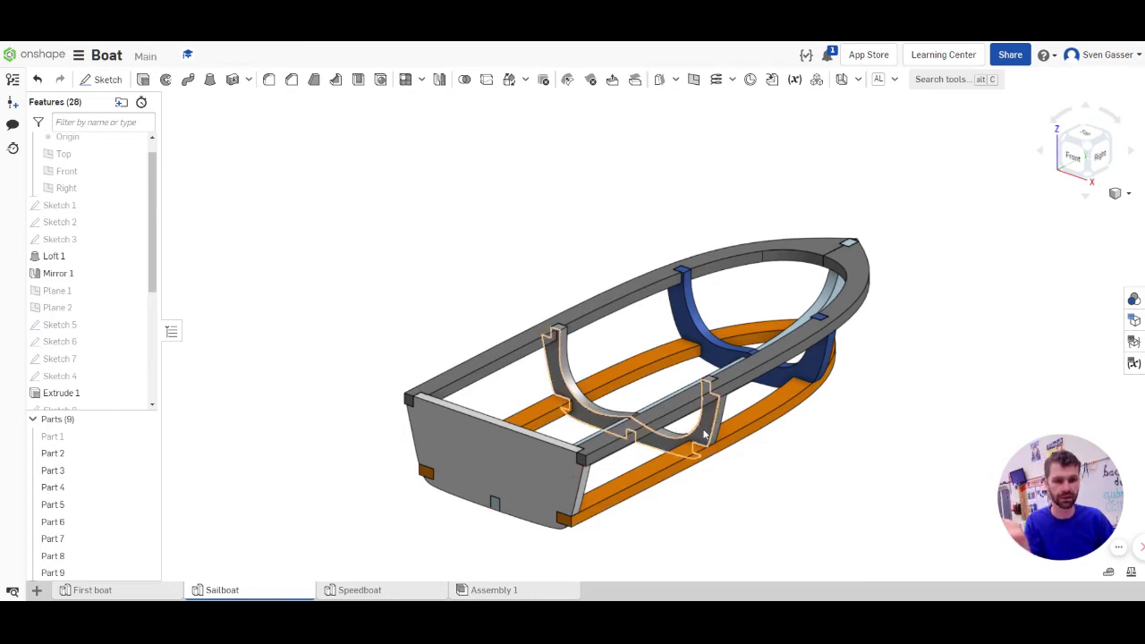
Return to the Speedboat and create a plane offset 2 in from the stern face towards the bow
left_click(374, 596)
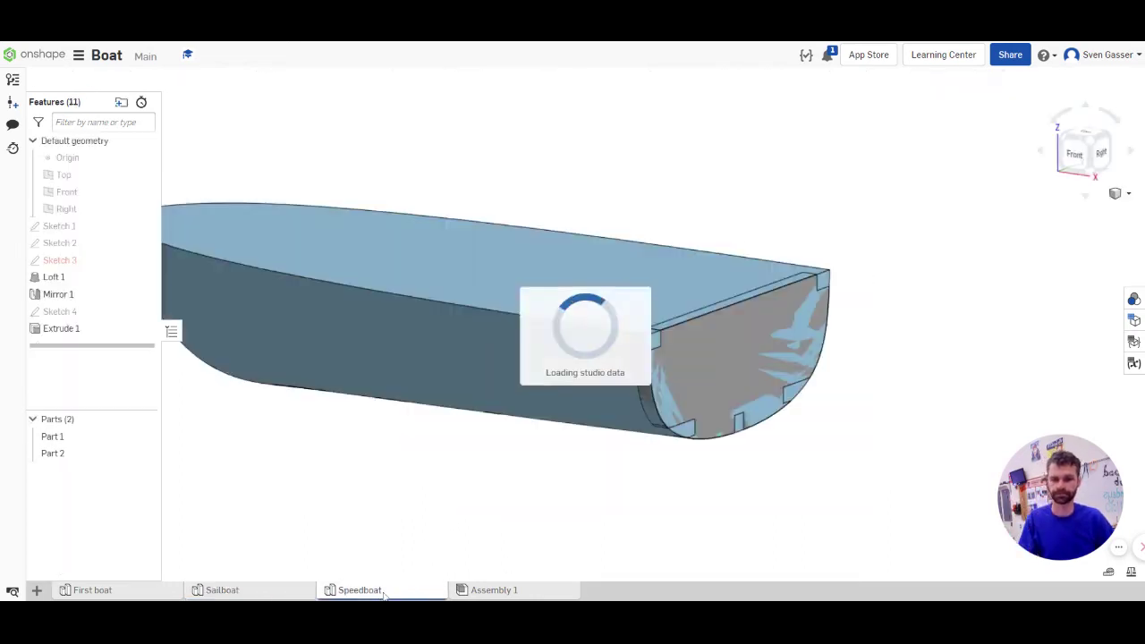
scroll(644, 486, "down", 3)
scroll(450, 424, "up", 2)
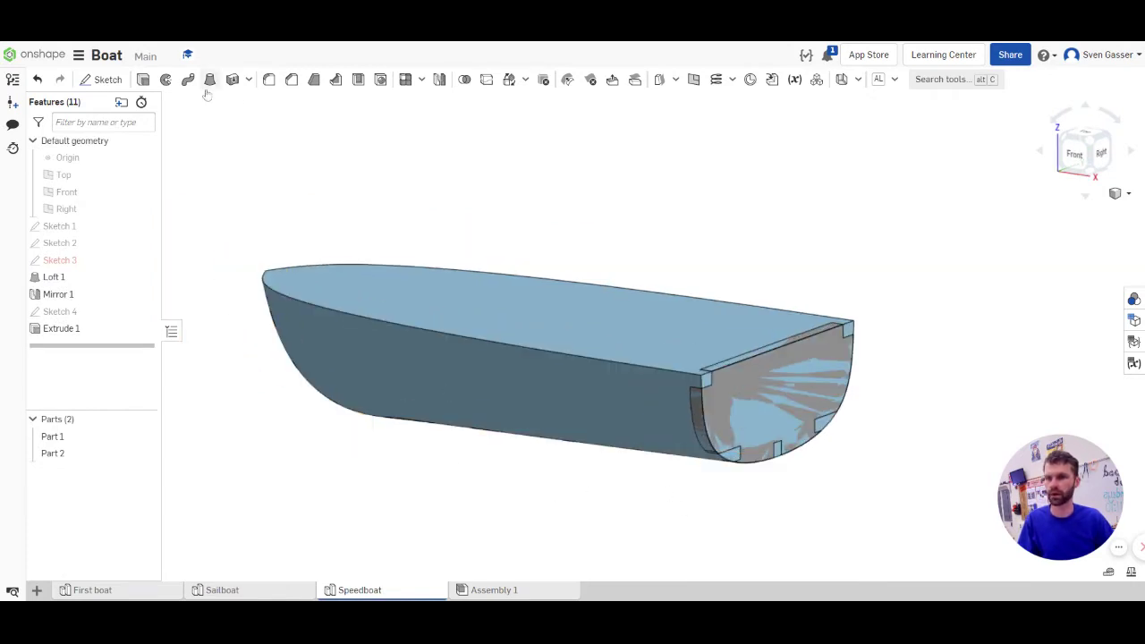
left_click(693, 78)
right_click_drag(633, 397, 579, 419)
scroll(581, 424, "down", 3)
scroll(658, 421, "up", 2)
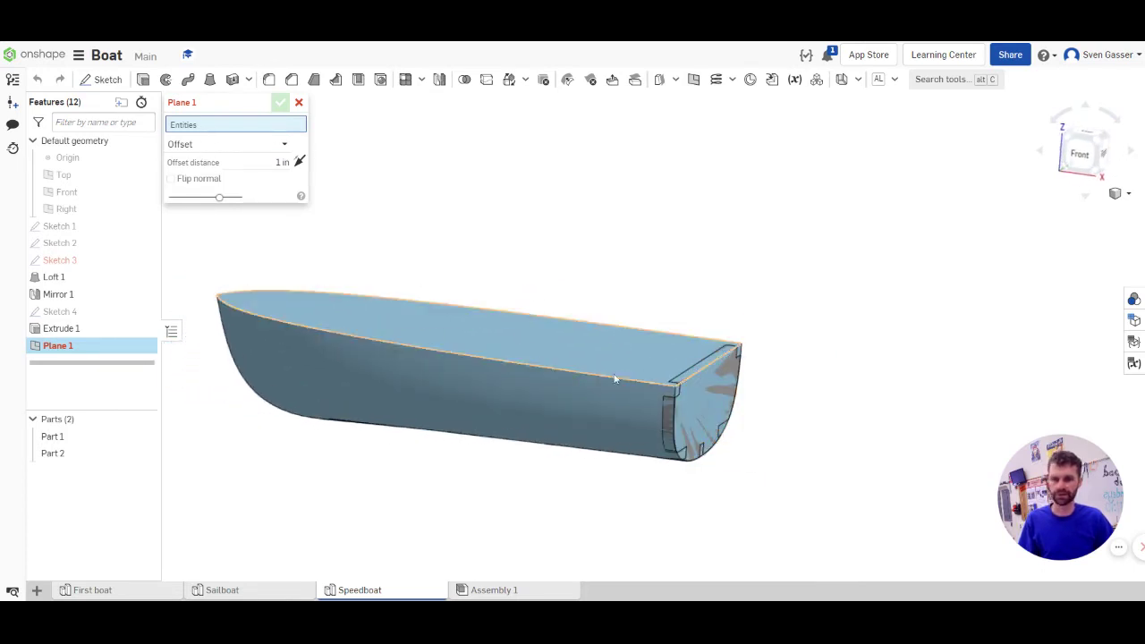
left_click(706, 408)
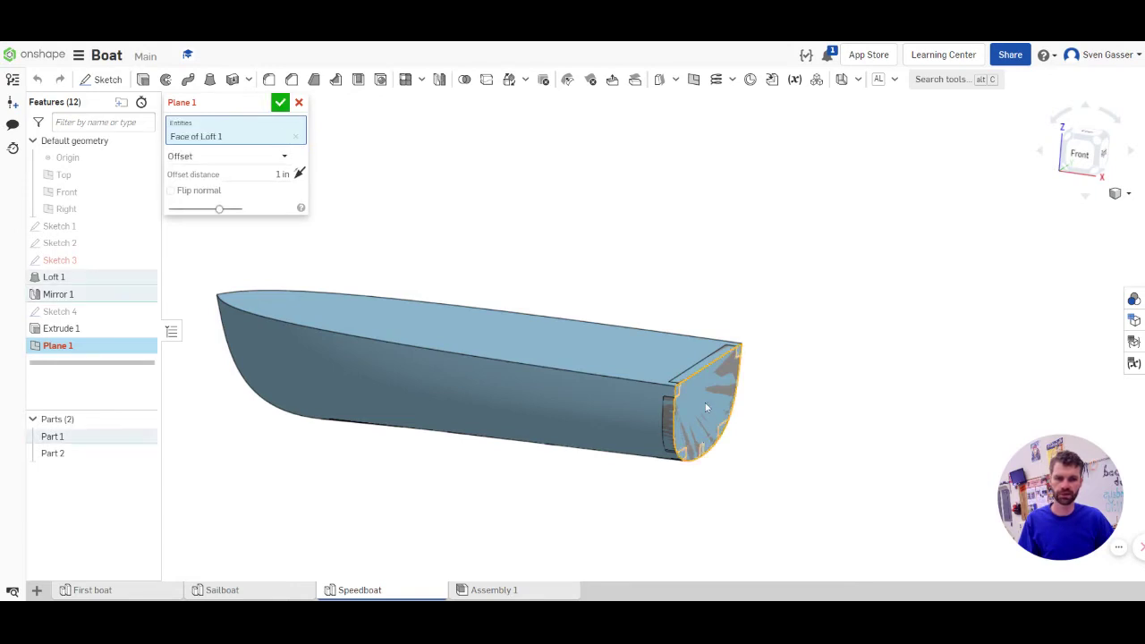
left_click_drag(813, 427, 544, 389)
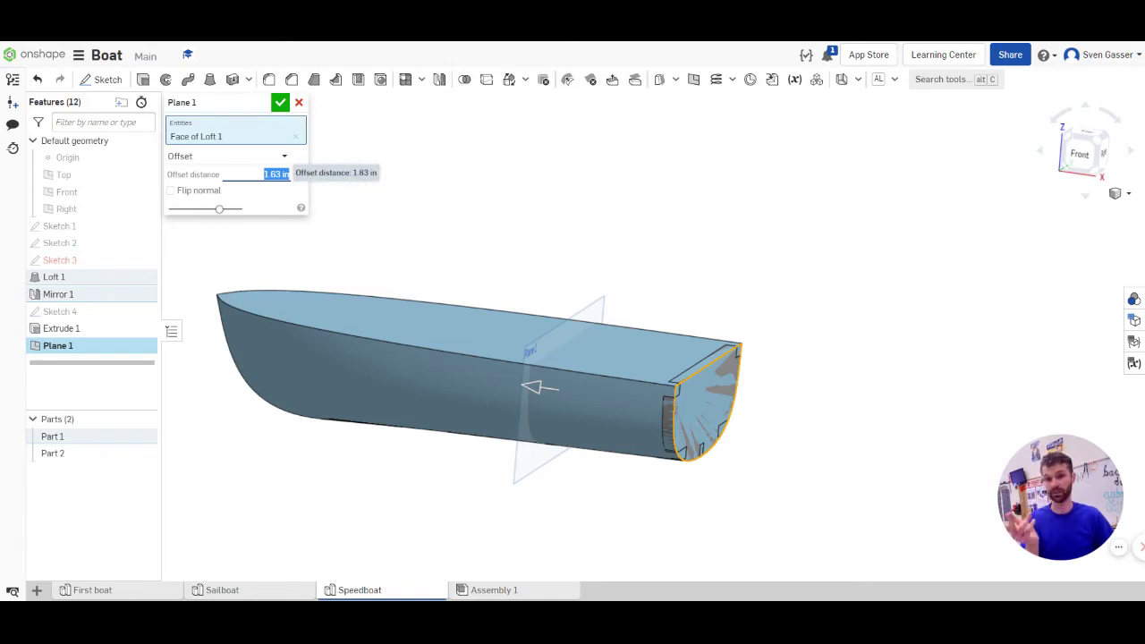
type("2")
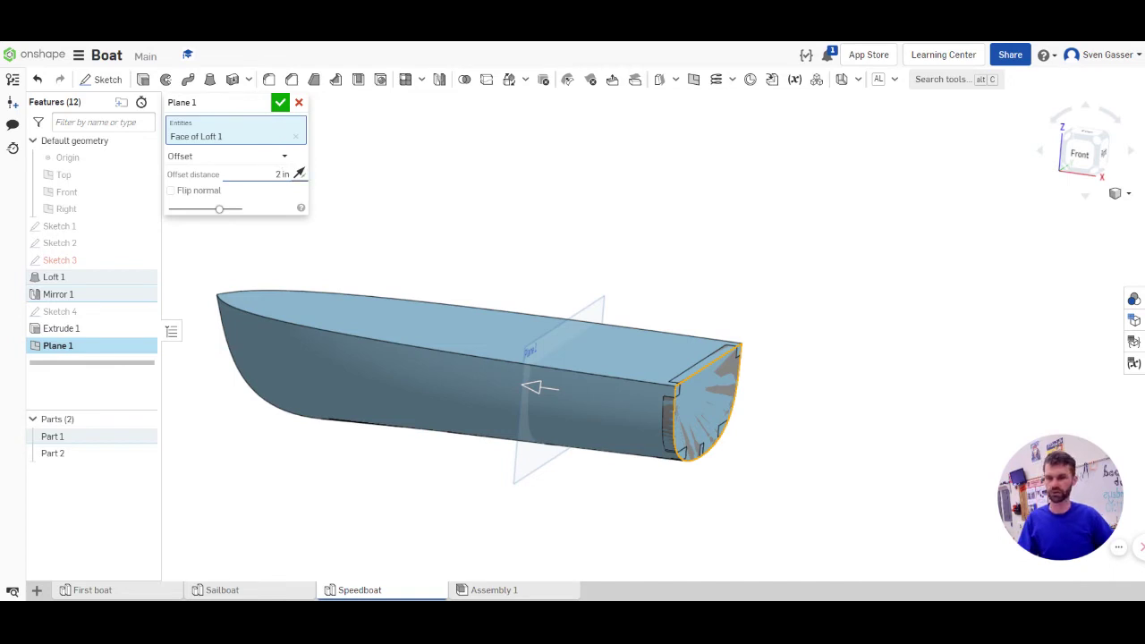
left_click(280, 103)
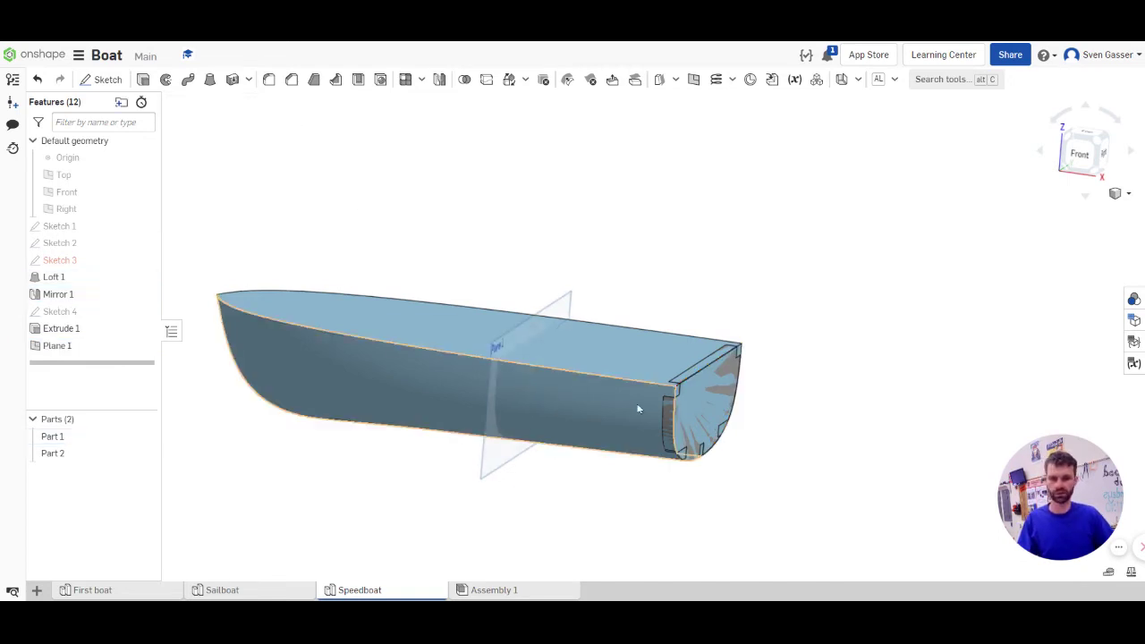
Create a plane offset 4 in from the stern face towards the bow
left_click(694, 81)
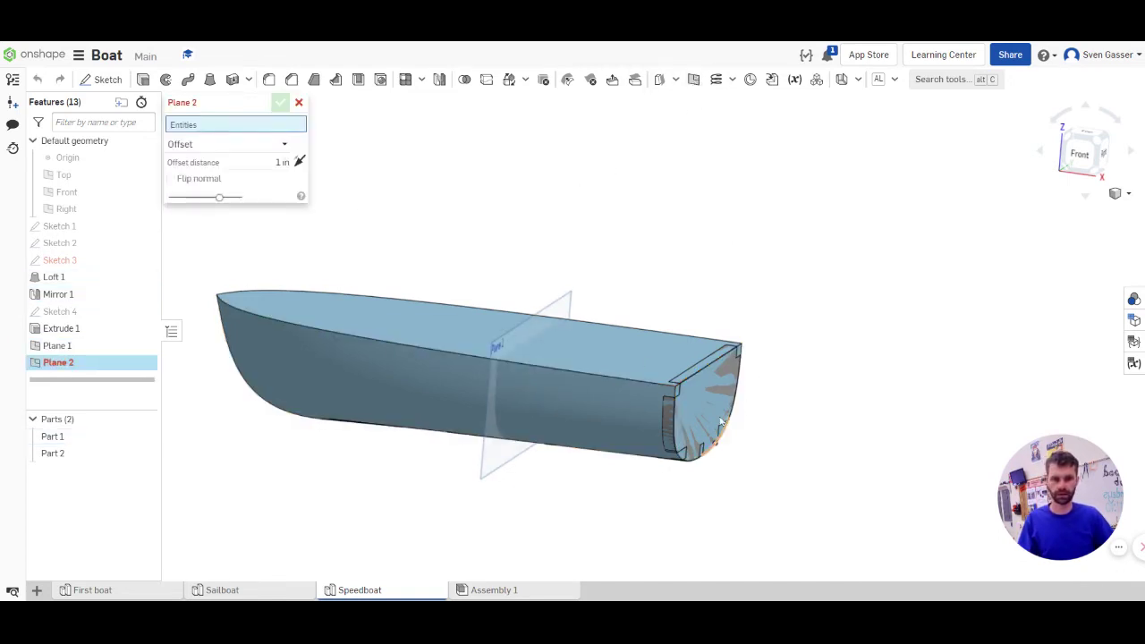
left_click(713, 403)
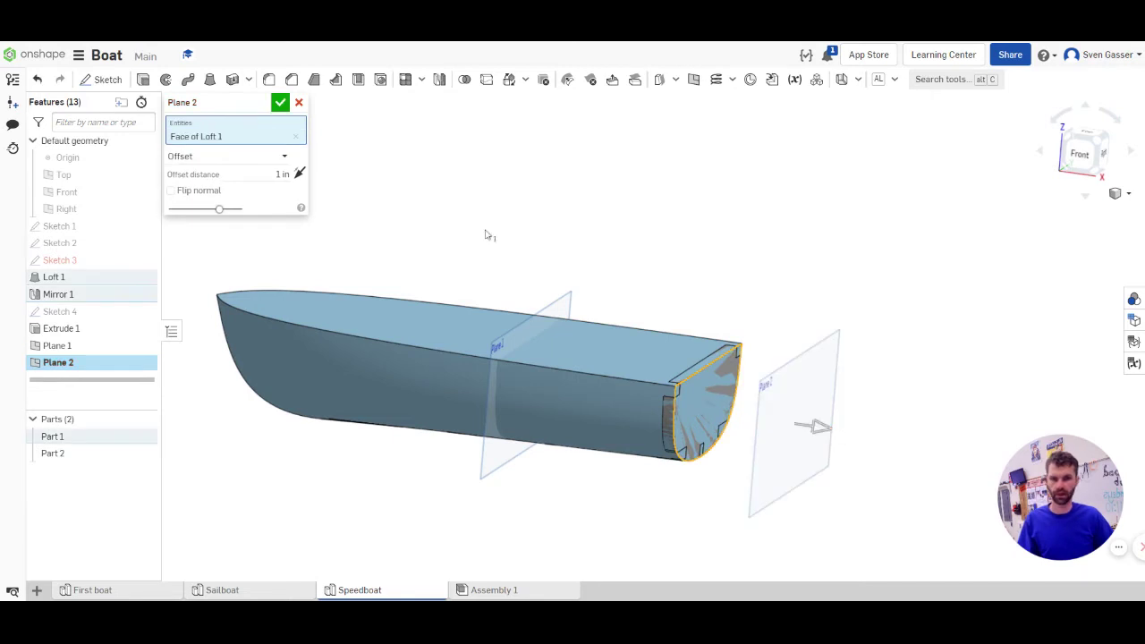
left_click_drag(347, 390, 368, 392)
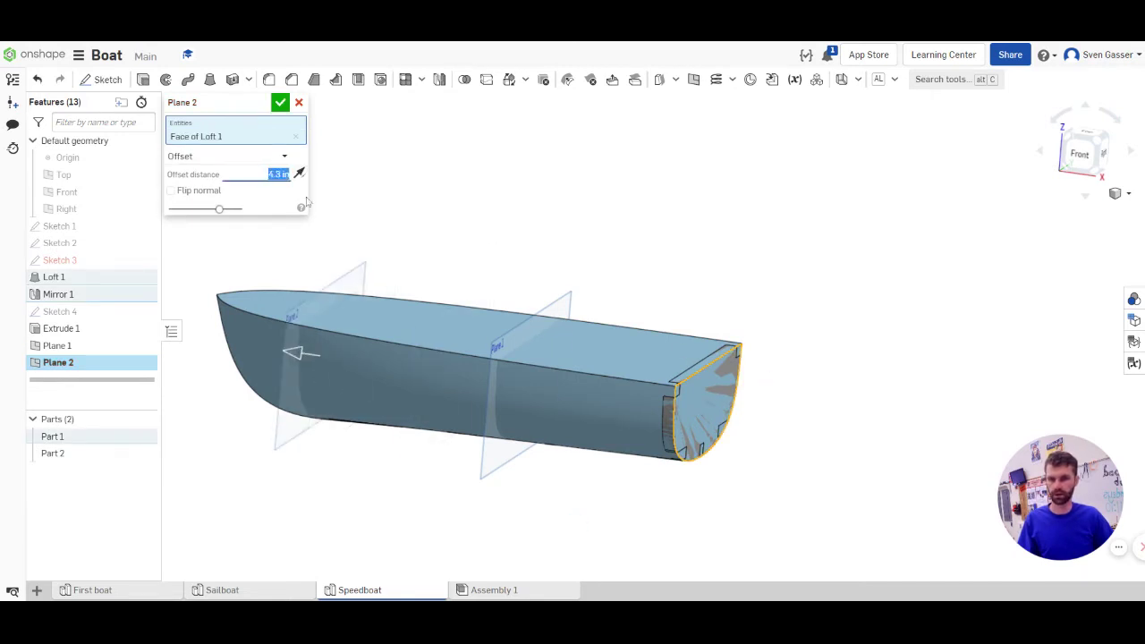
type("4")
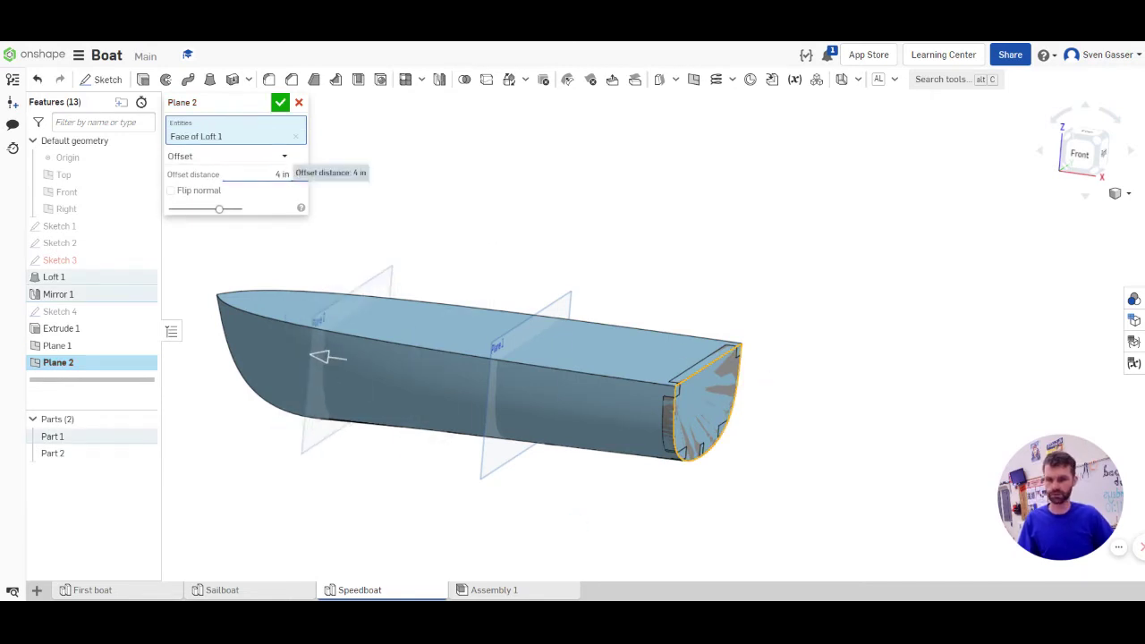
right_click_drag(402, 345, 381, 366)
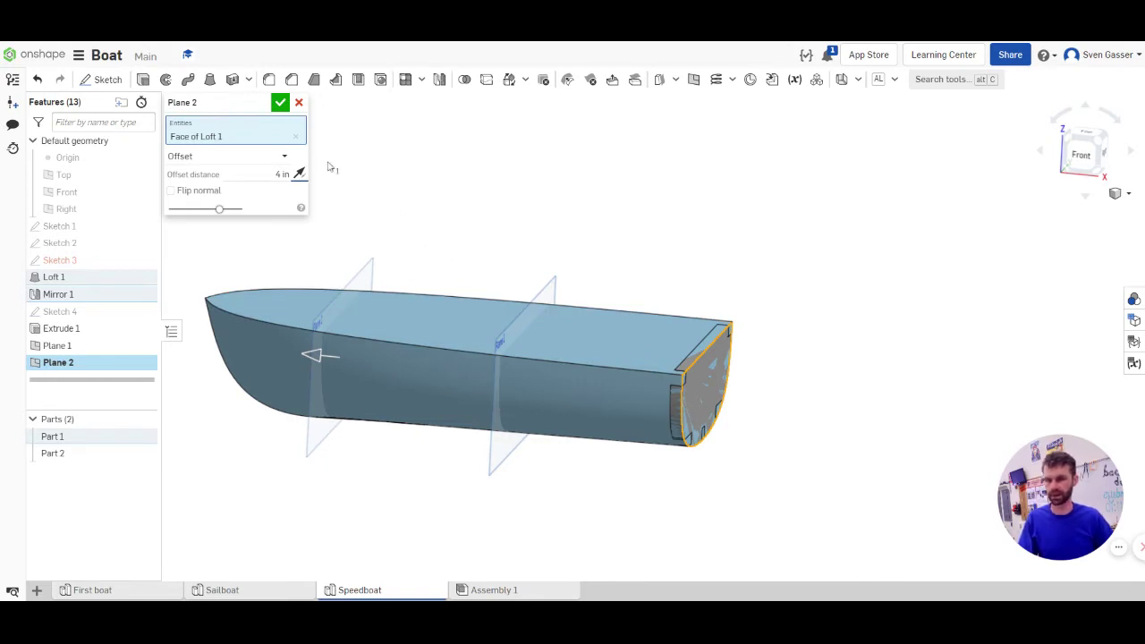
left_click(280, 102)
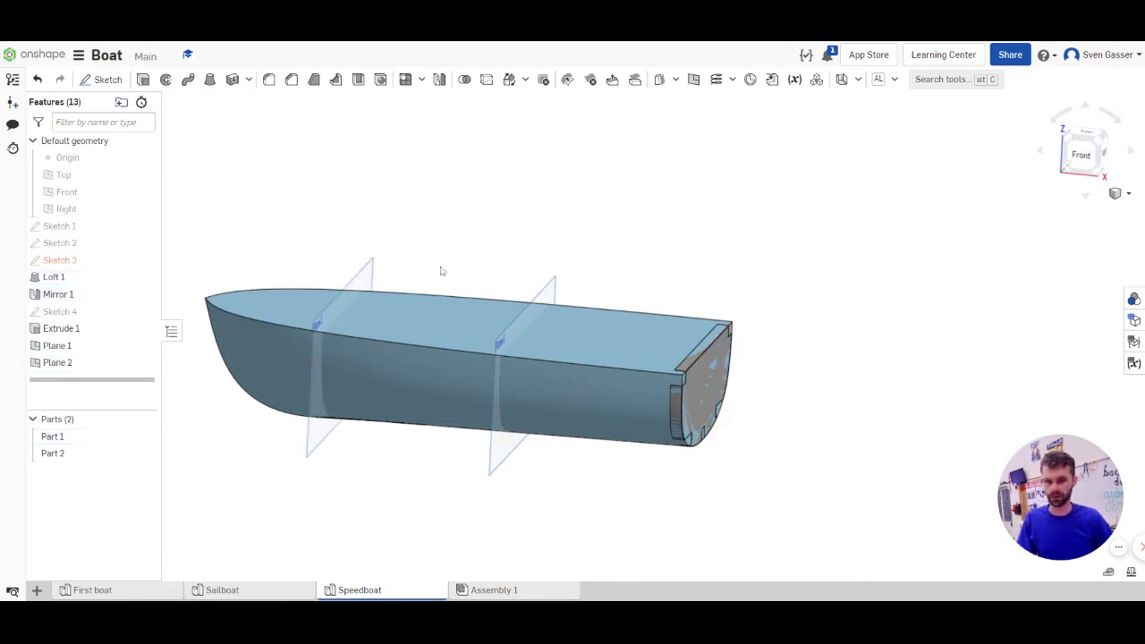
Hide the hull, start a sketch on Plane 1 between the transom and Plane 2, and hide Plane 2
right_click_drag(436, 254, 417, 250)
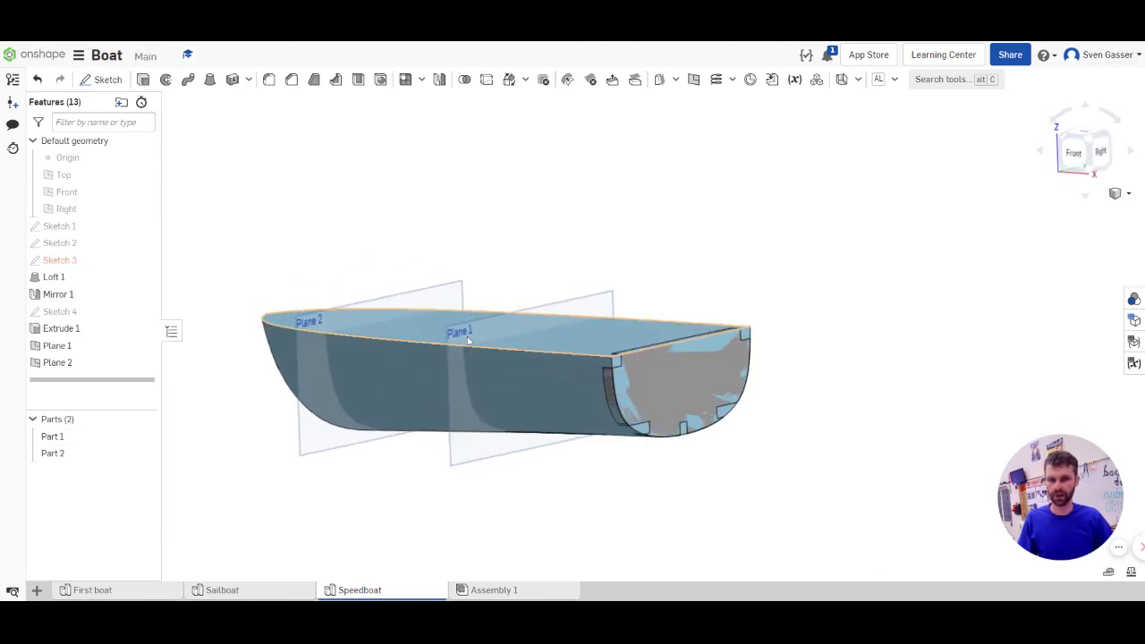
left_click(144, 436)
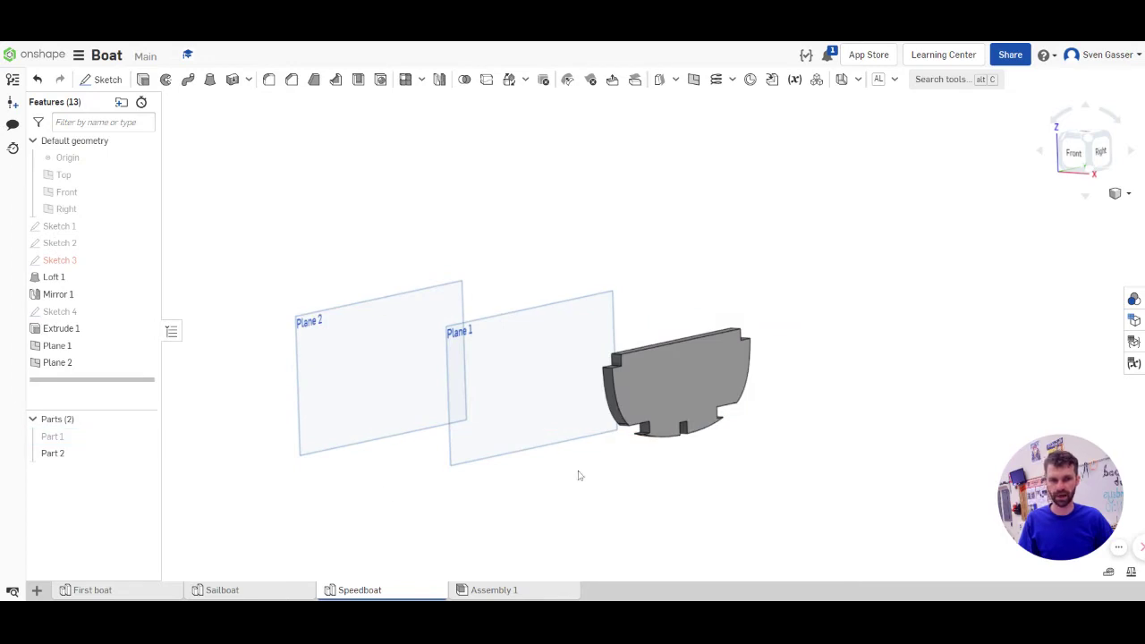
mouse_move(580, 474)
right_mouse_down()
mouse_move(600, 451)
mouse_move(576, 448)
mouse_move(585, 462)
right_mouse_up()
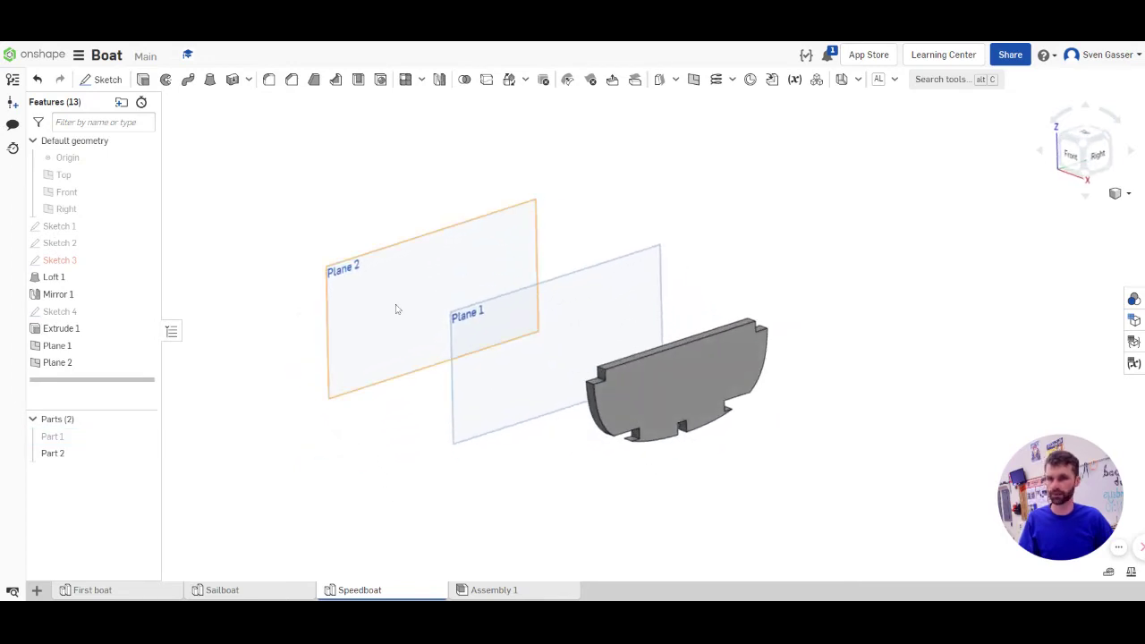
left_click(101, 79)
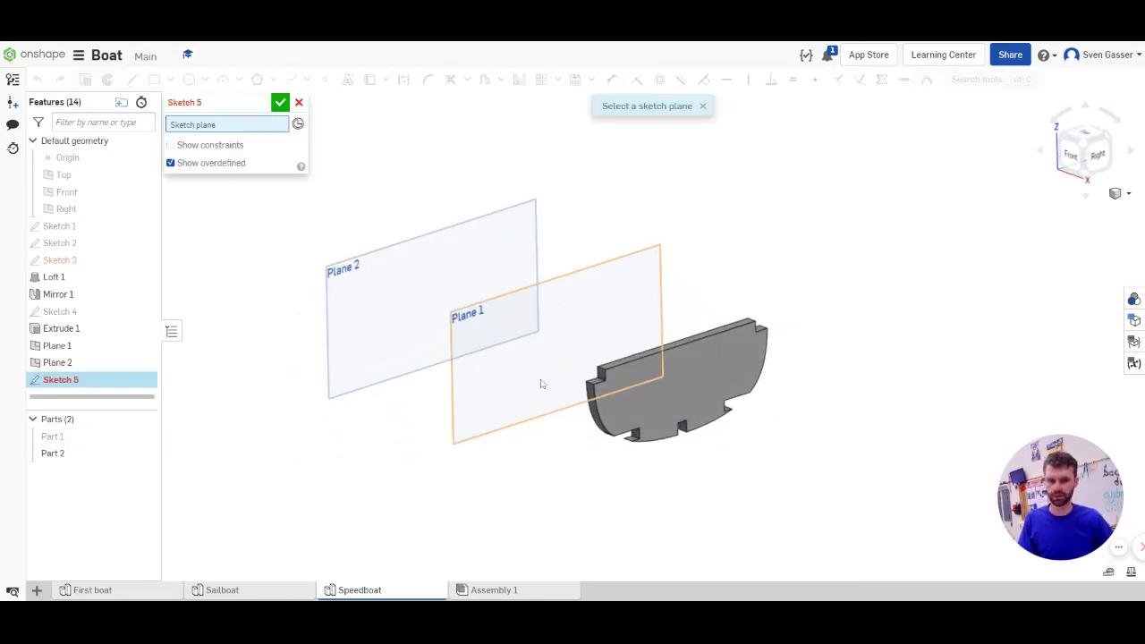
left_click(484, 383)
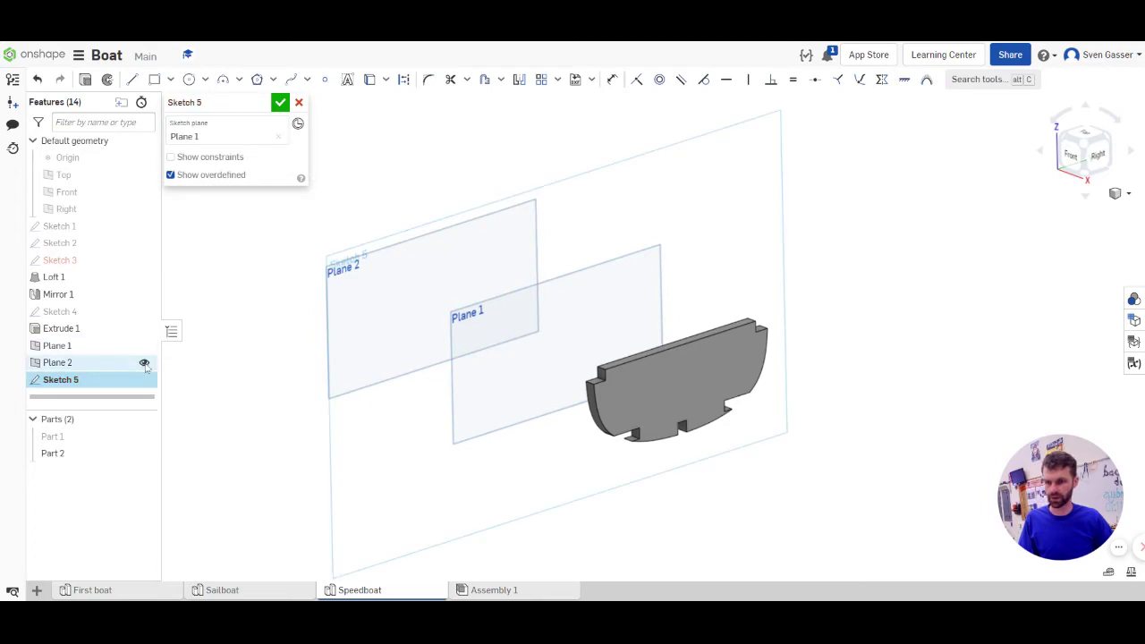
left_click(144, 364)
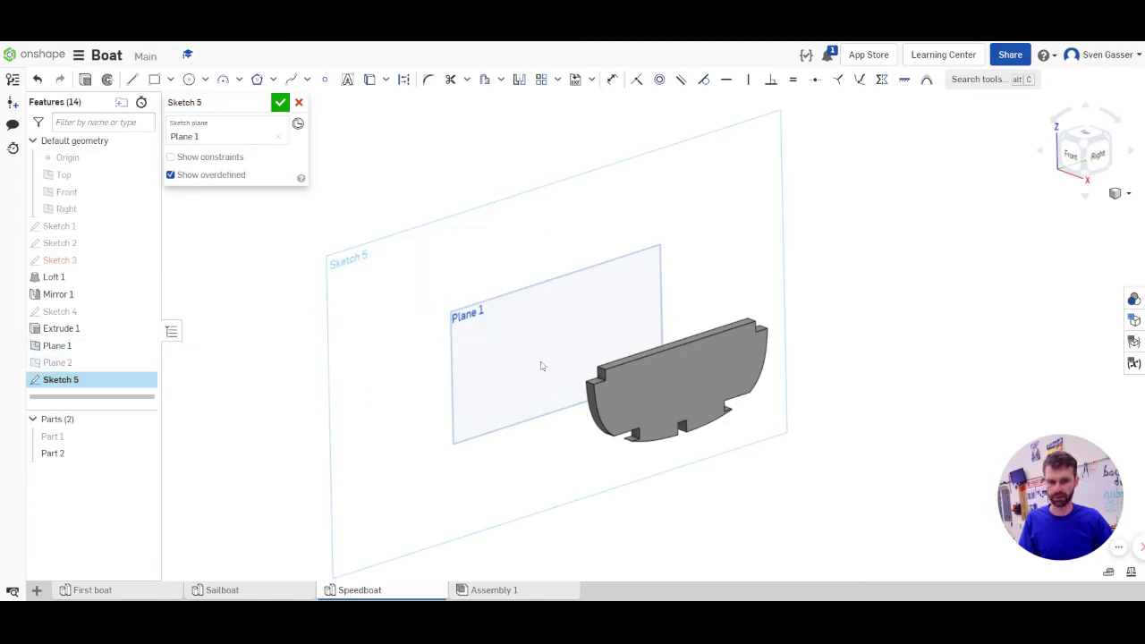
mouse_move(541, 360)
right_mouse_down()
mouse_move(473, 322)
mouse_move(528, 350)
right_mouse_up()
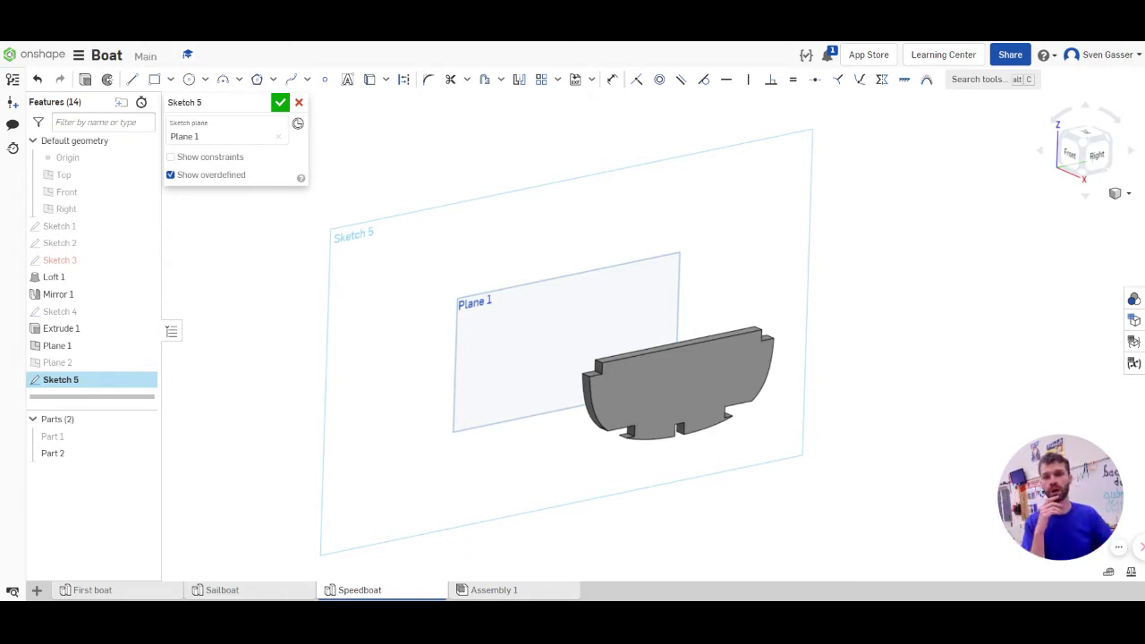
Try projecting the transom's whole face outline into the sketch with Use, and undo it
left_click(386, 80)
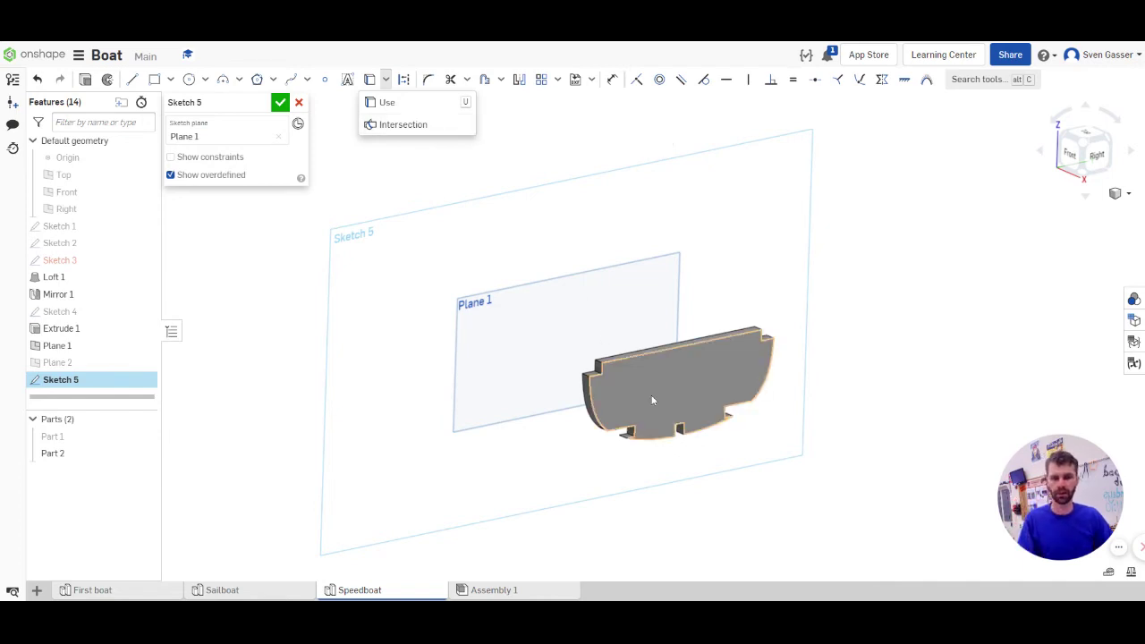
right_click_drag(489, 308, 496, 300)
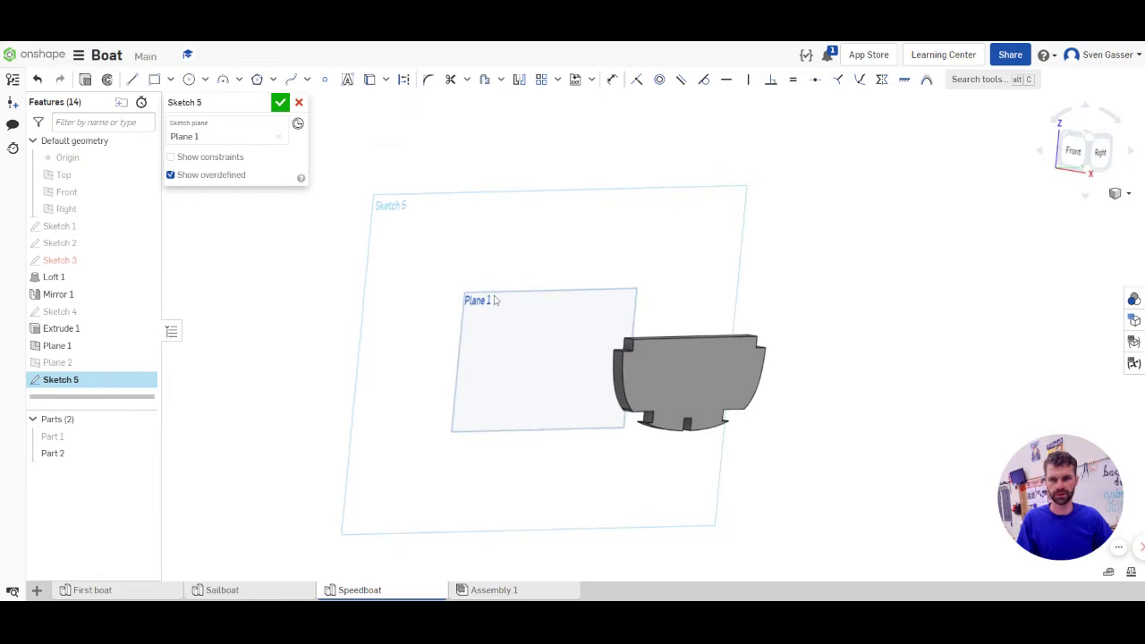
left_click(370, 79)
left_click(700, 379)
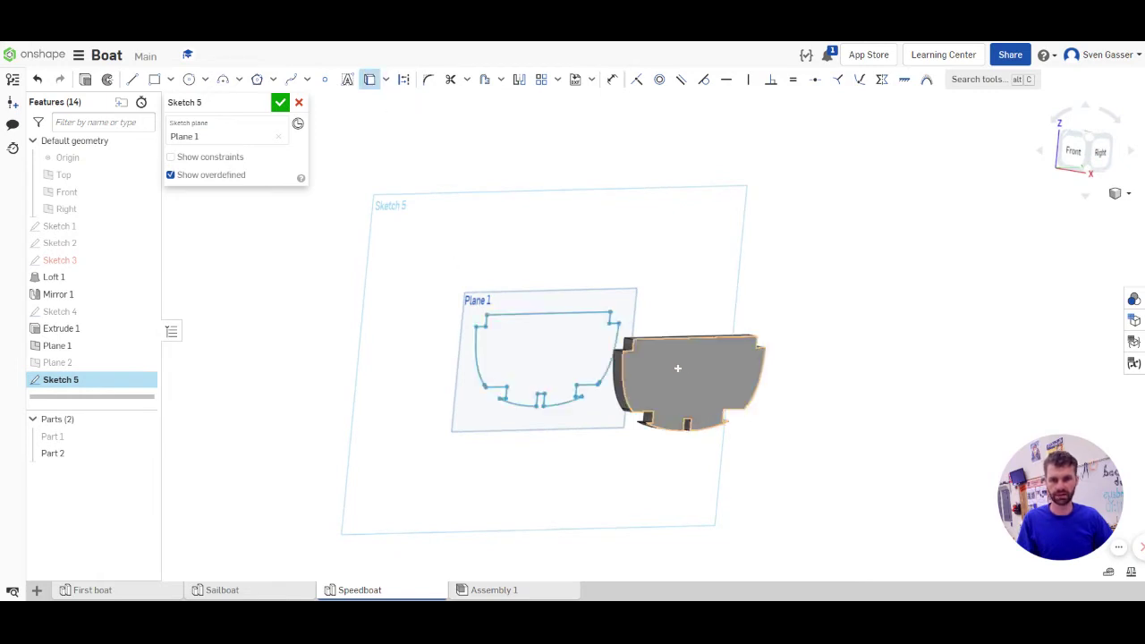
key("ctrl+z")
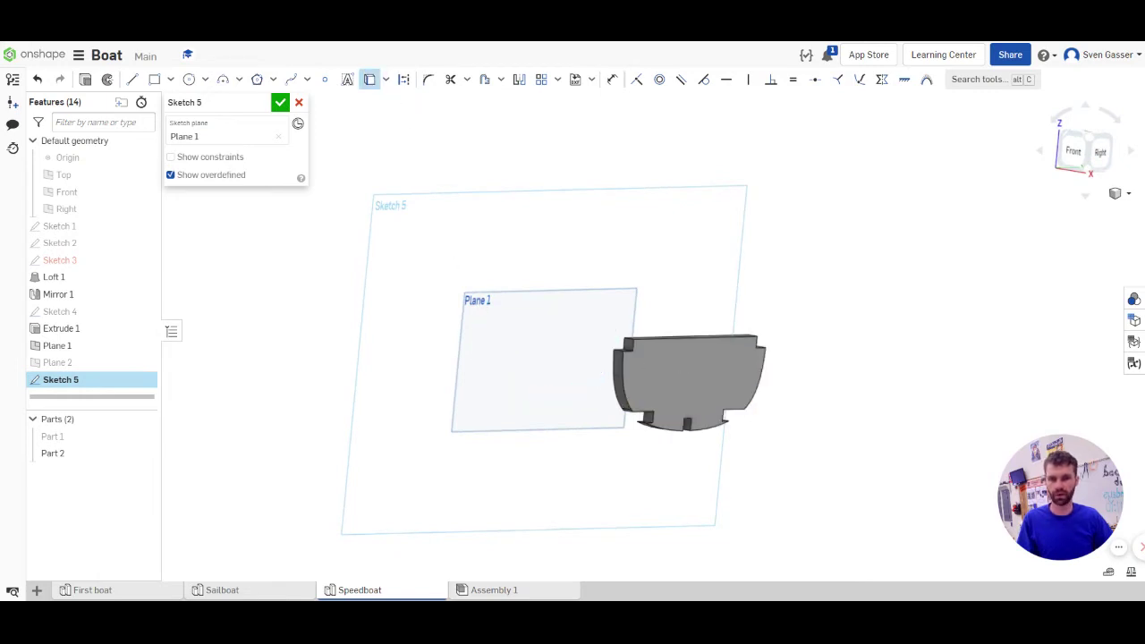
Try to intersect the transom's face with the sketch plane using Intersection
left_click(386, 80)
left_click(383, 125)
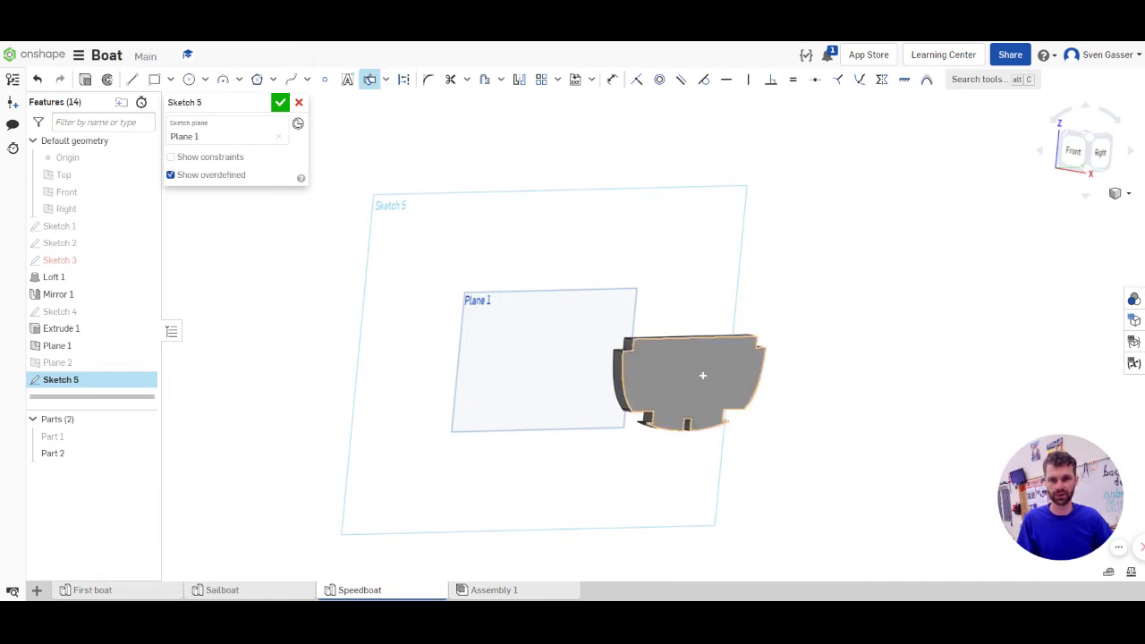
left_click(688, 373)
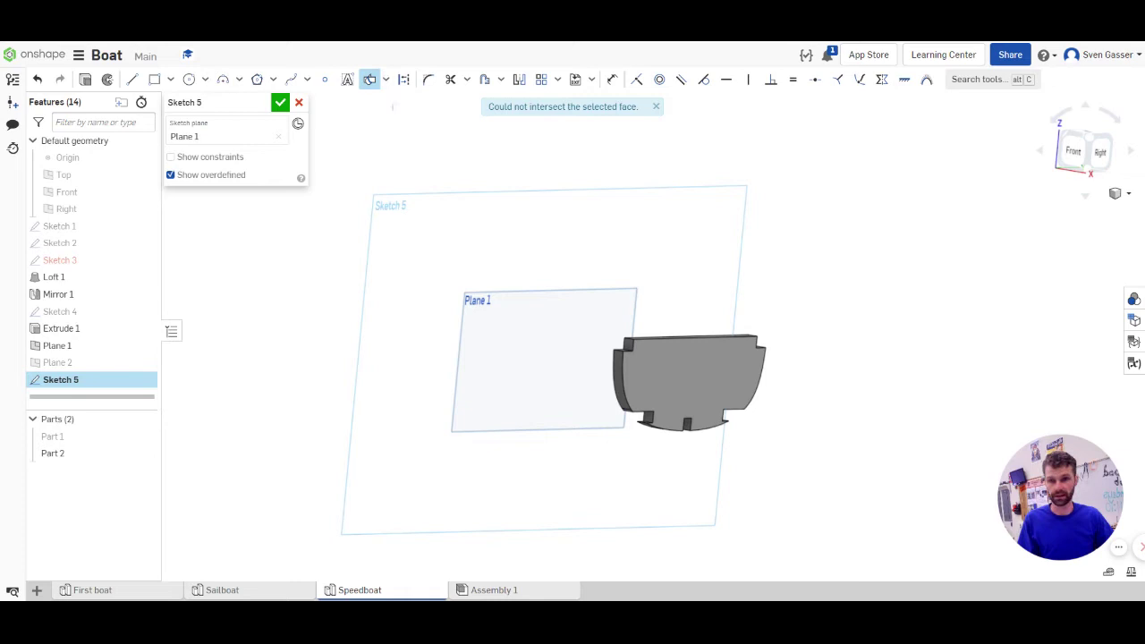
Project the transom's upper outer corner and the corners of its lower notches and centre slot into the sketch as points with Use
left_click(386, 78)
left_click(374, 120)
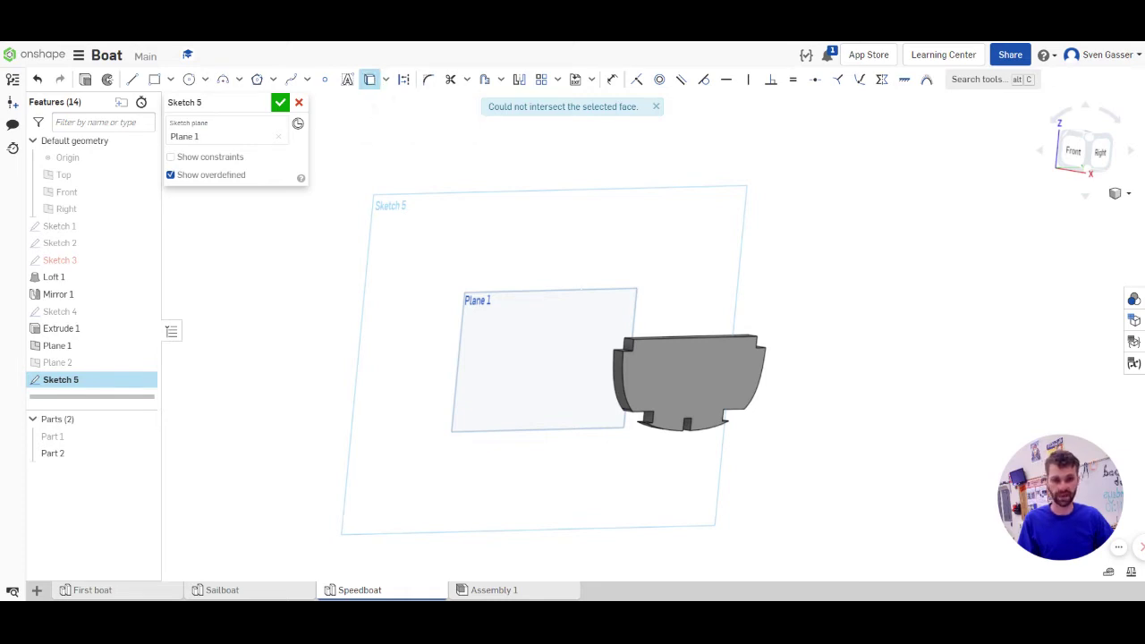
key("n")
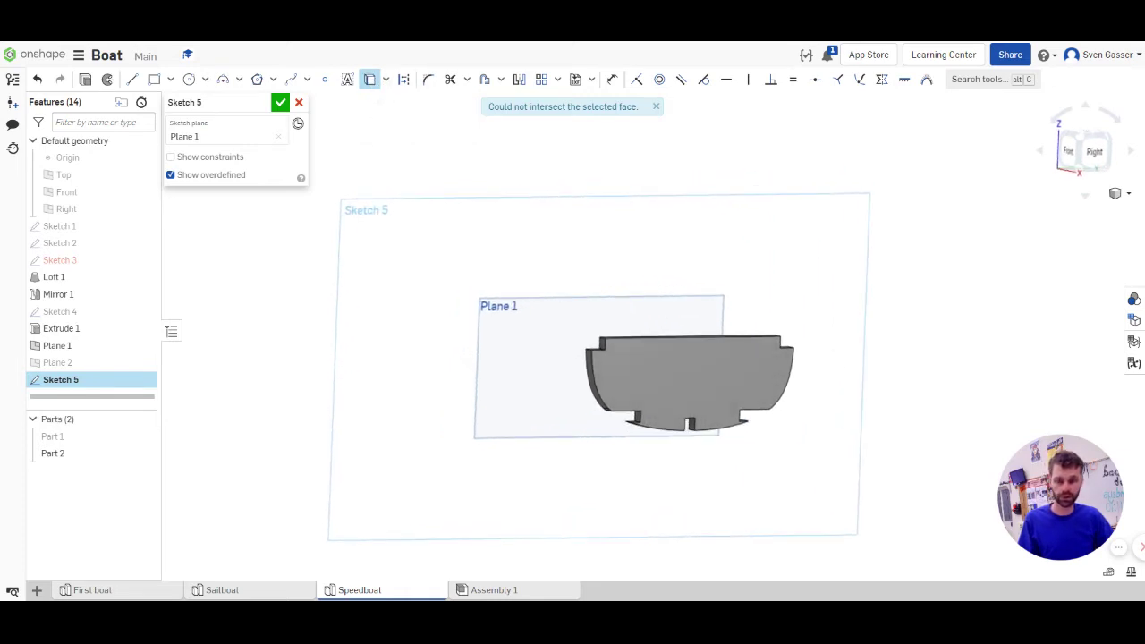
scroll(599, 345, "up", 5)
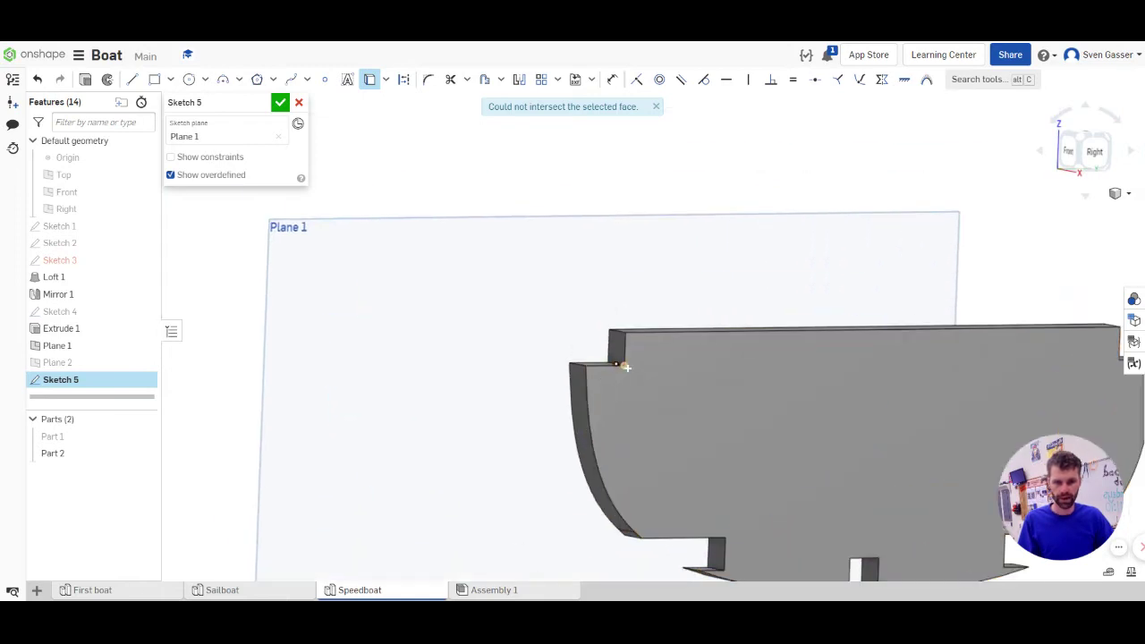
scroll(629, 366, "down", 2)
left_click(634, 374)
scroll(634, 374, "up", 5)
scroll(609, 367, "down", 6)
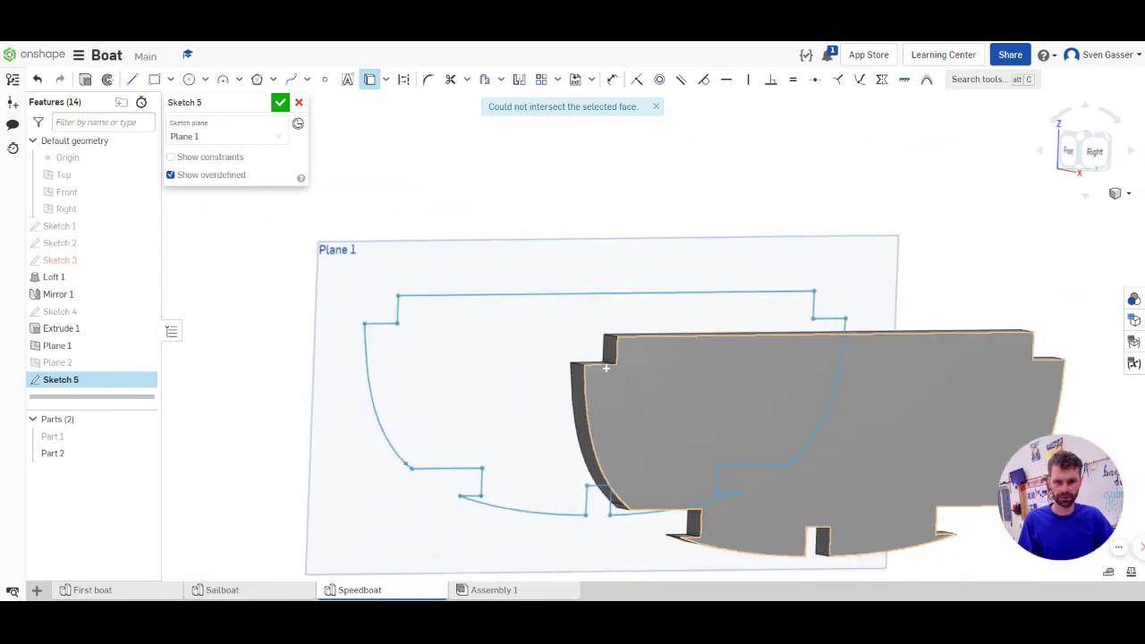
scroll(593, 365, "up", 2)
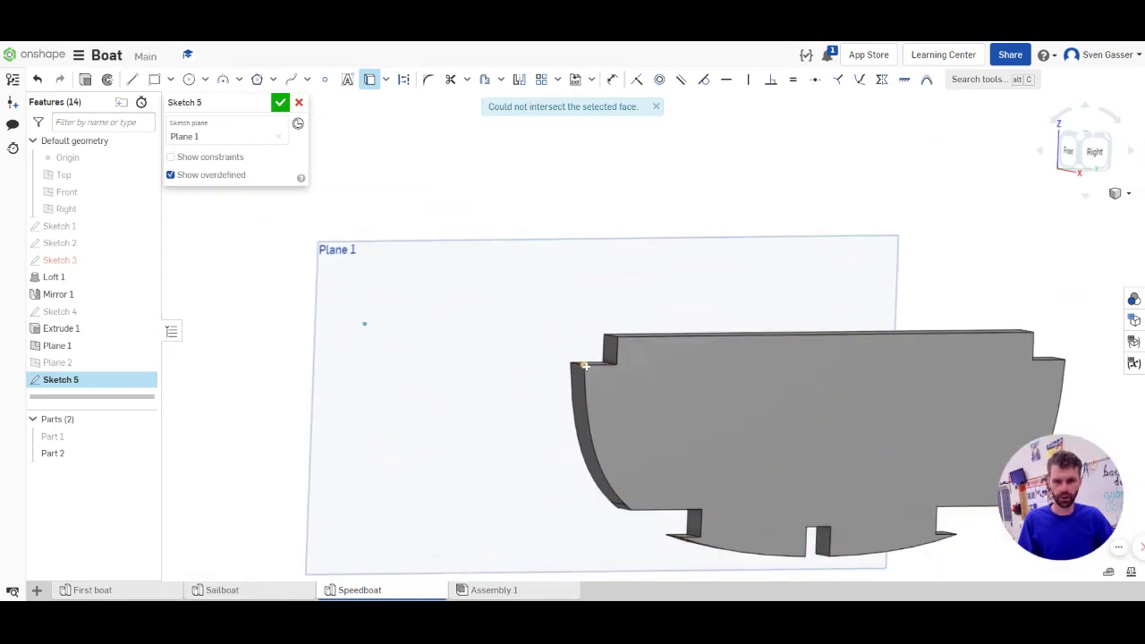
left_click(587, 366)
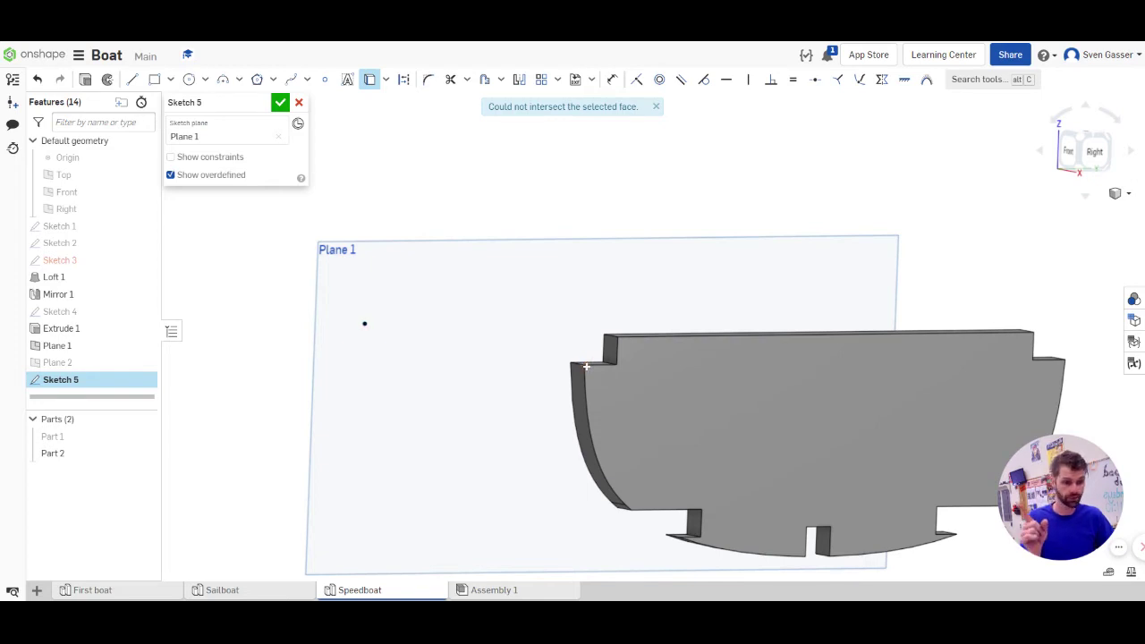
left_click(700, 511)
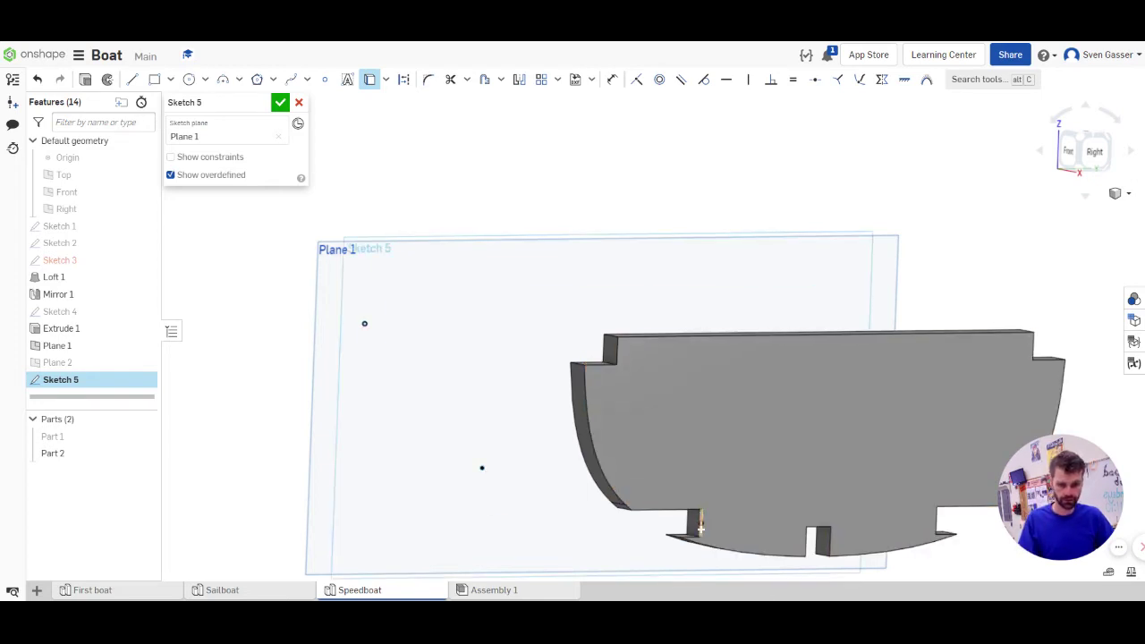
left_click(700, 537)
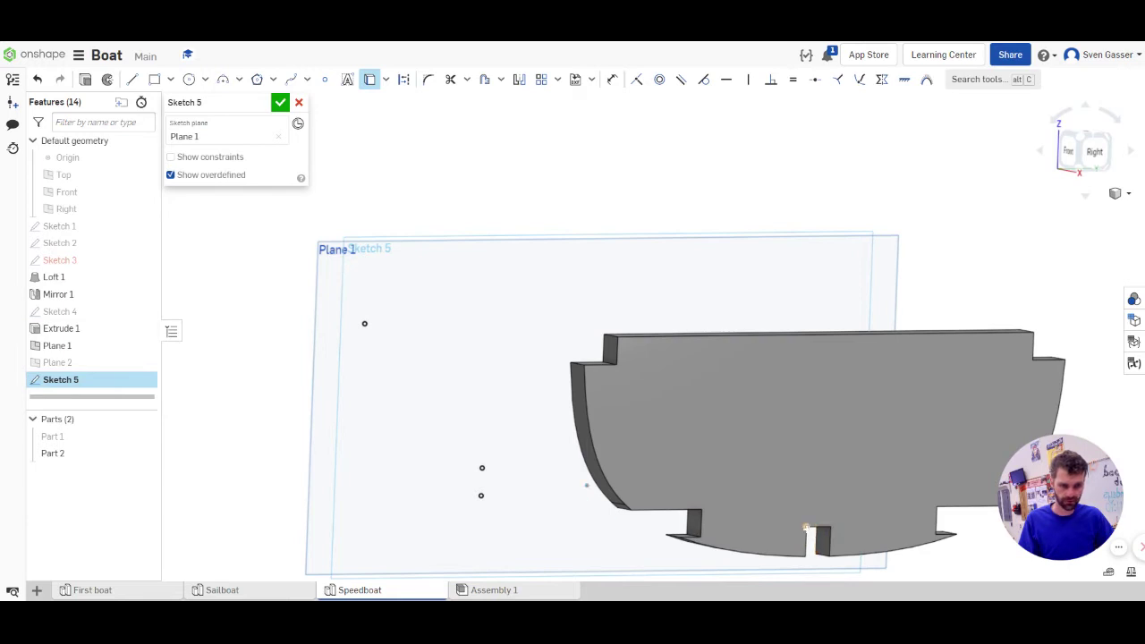
left_click(932, 505)
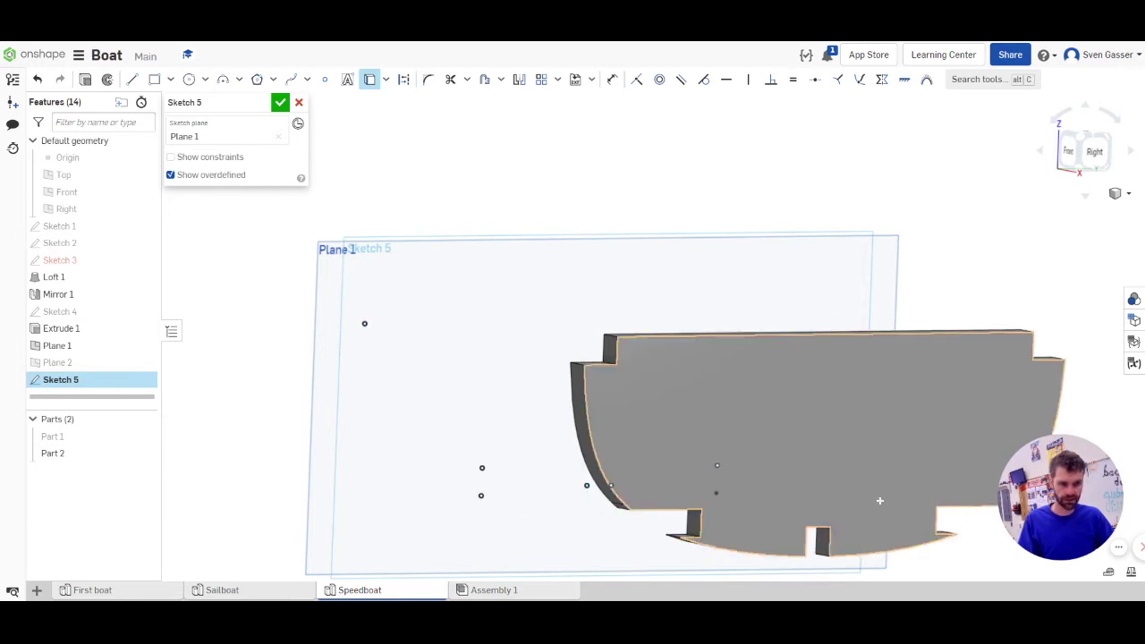
Project the corner points of the transom's two upper notches into the sketch, checking the collected points with the transom hidden
scroll(859, 471, "down", 3)
key("n")
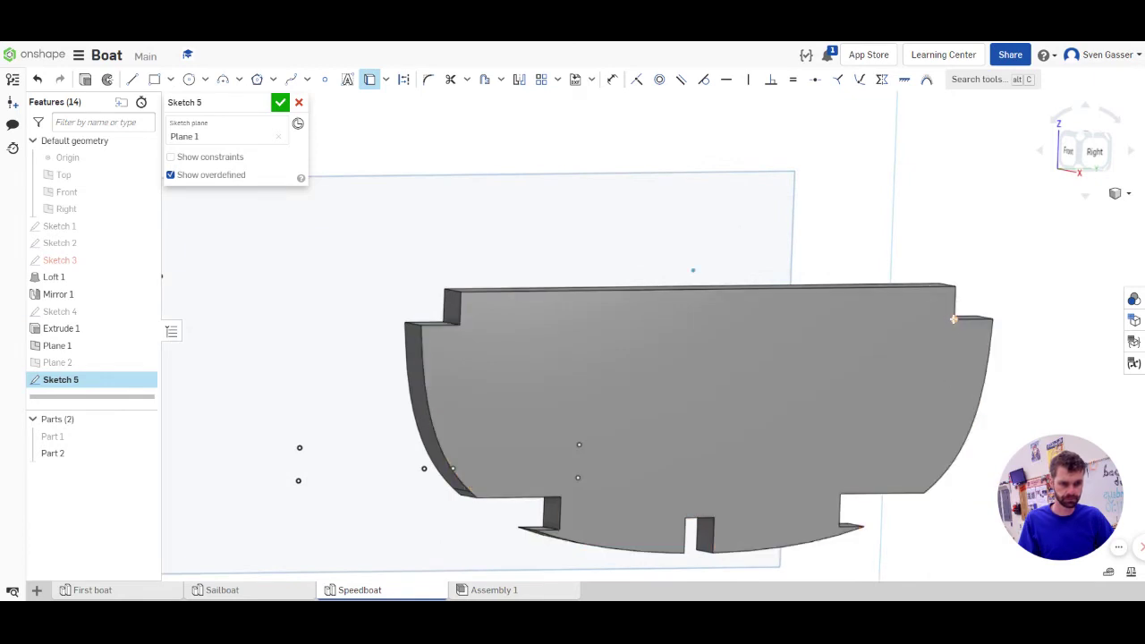
left_click(1093, 151)
scroll(612, 387, "down", 4)
left_click(517, 356)
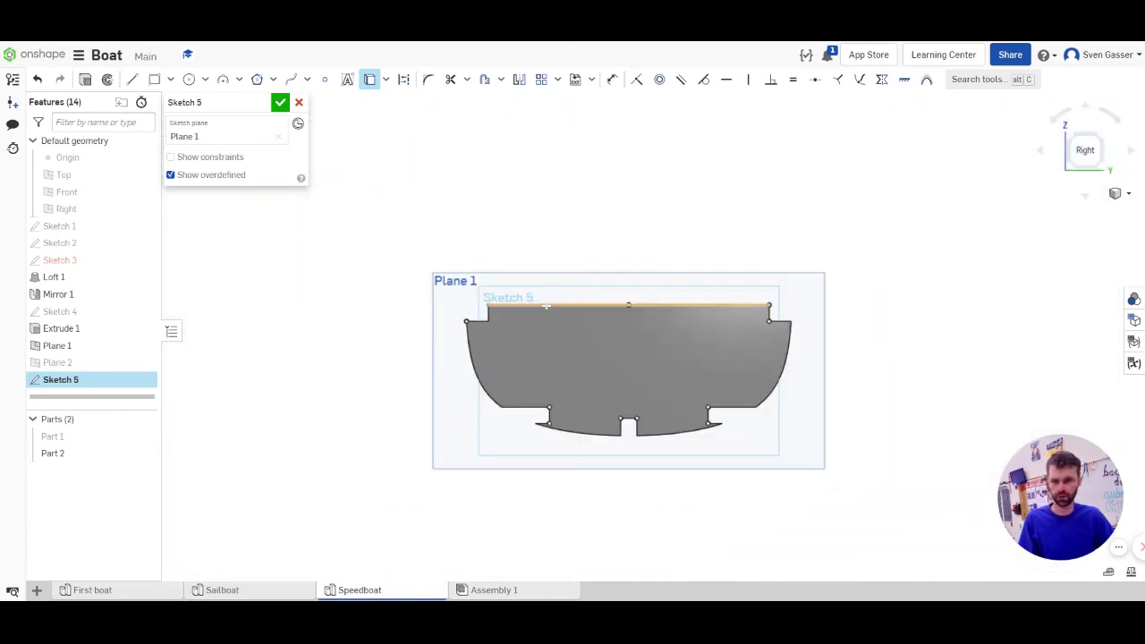
left_click(144, 454)
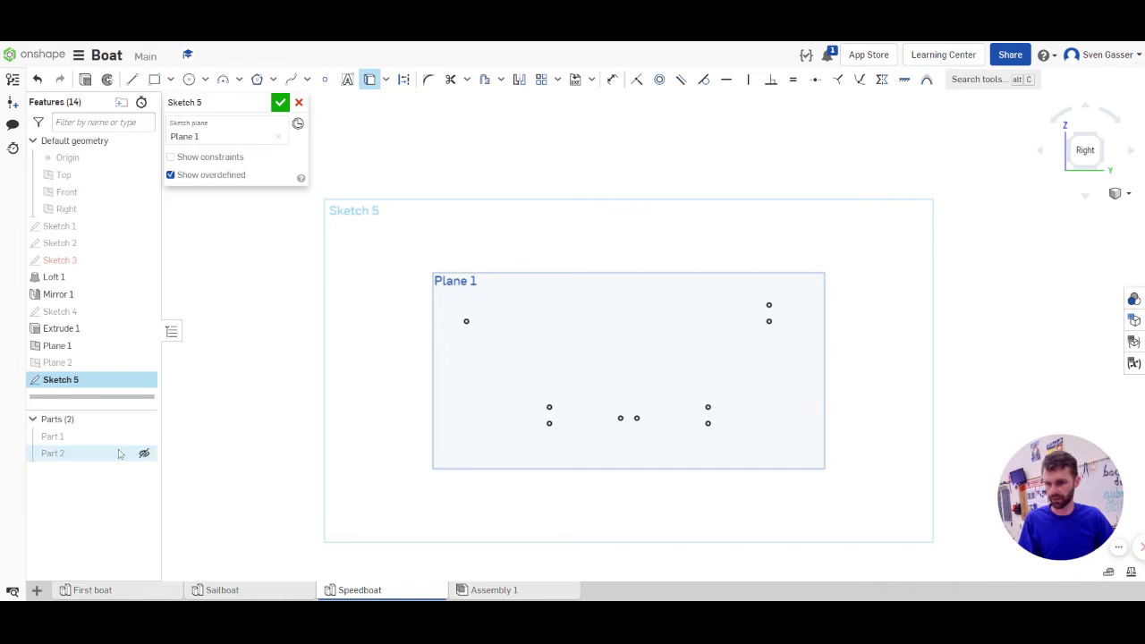
left_click(144, 455)
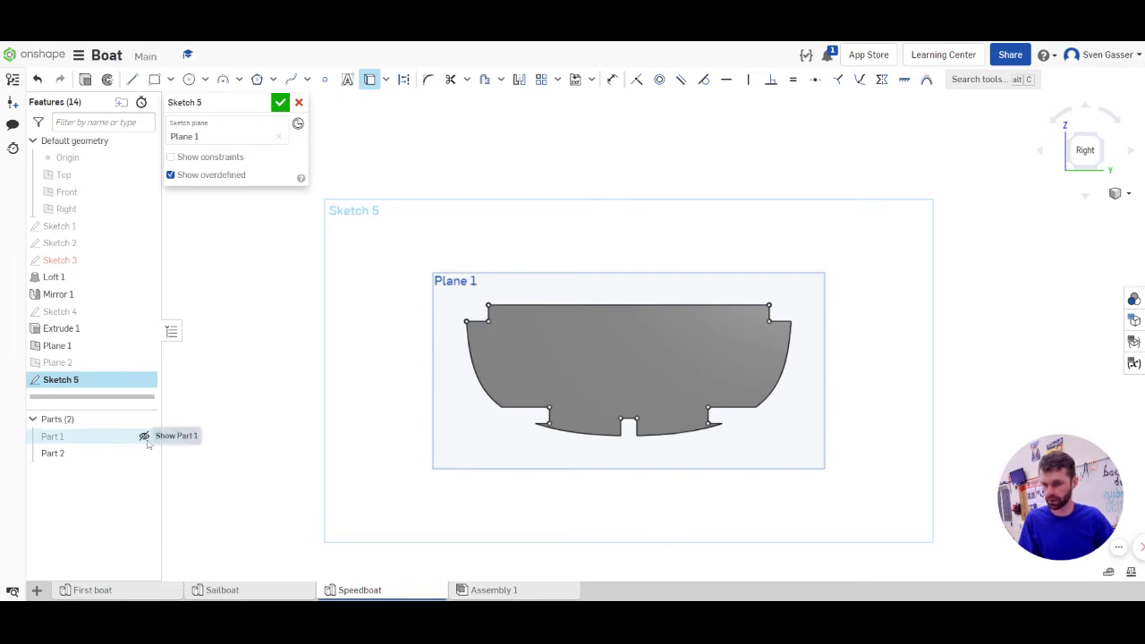
Hide the transom, show the hull, and intersect the hull's left side face with the sketch plane using Intersection
left_click(144, 454)
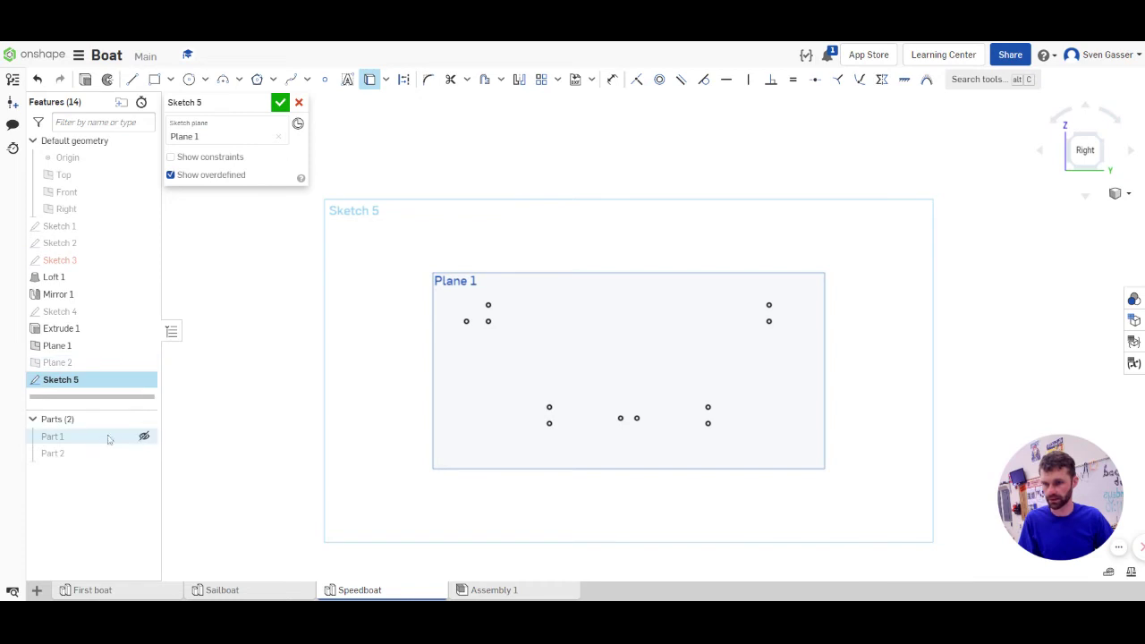
left_click(144, 436)
right_click_drag(259, 313, 336, 391)
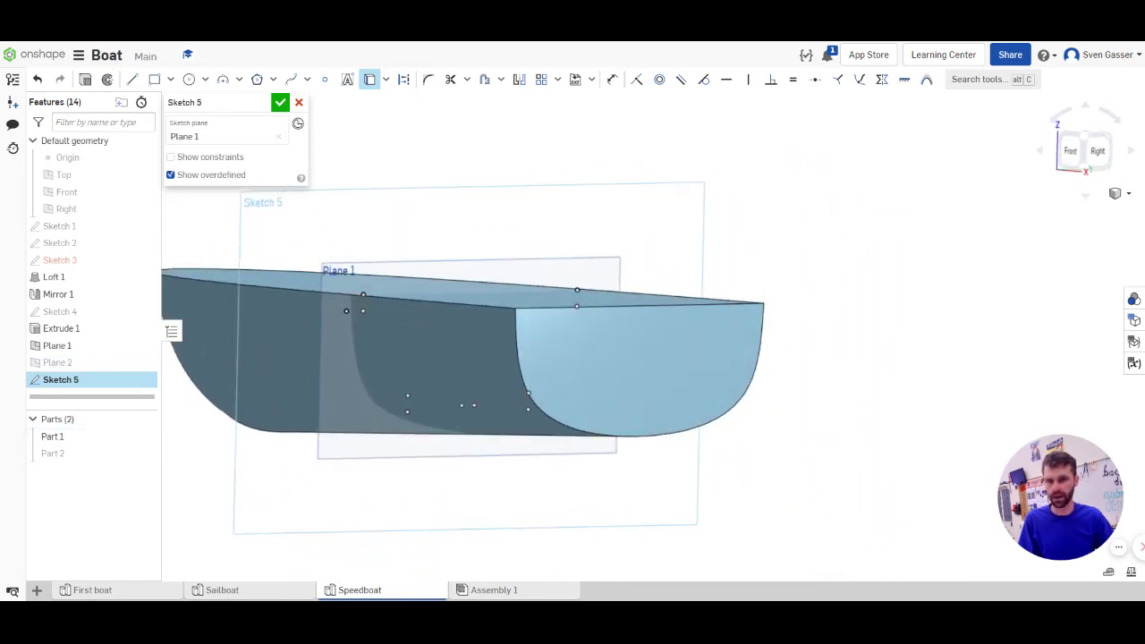
left_click(387, 80)
left_click(382, 125)
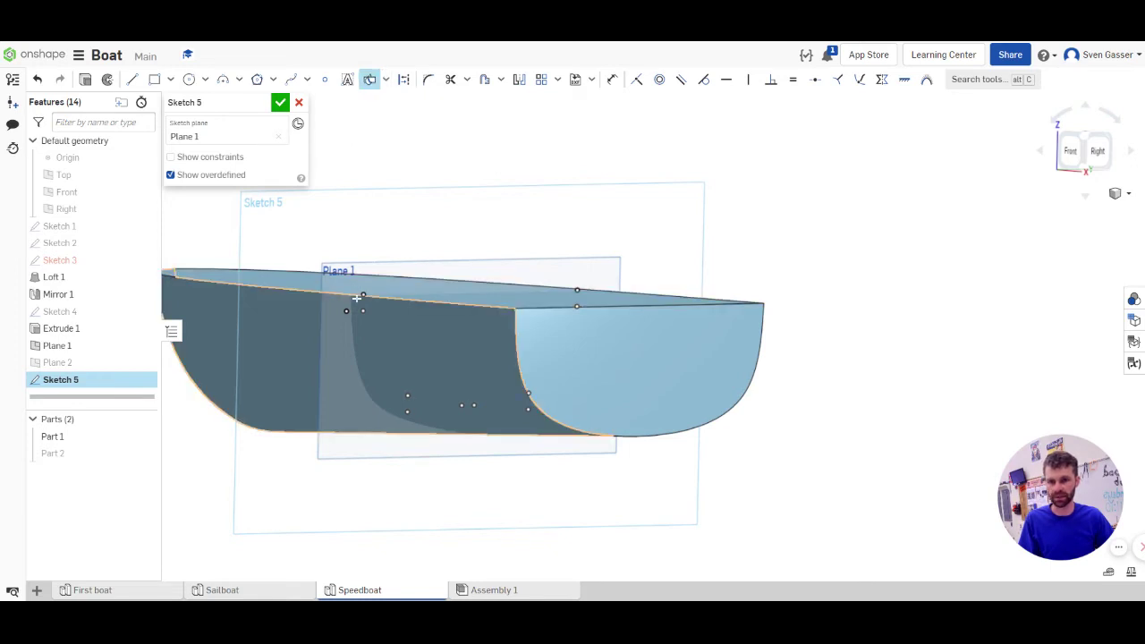
right_click_drag(392, 341, 380, 326)
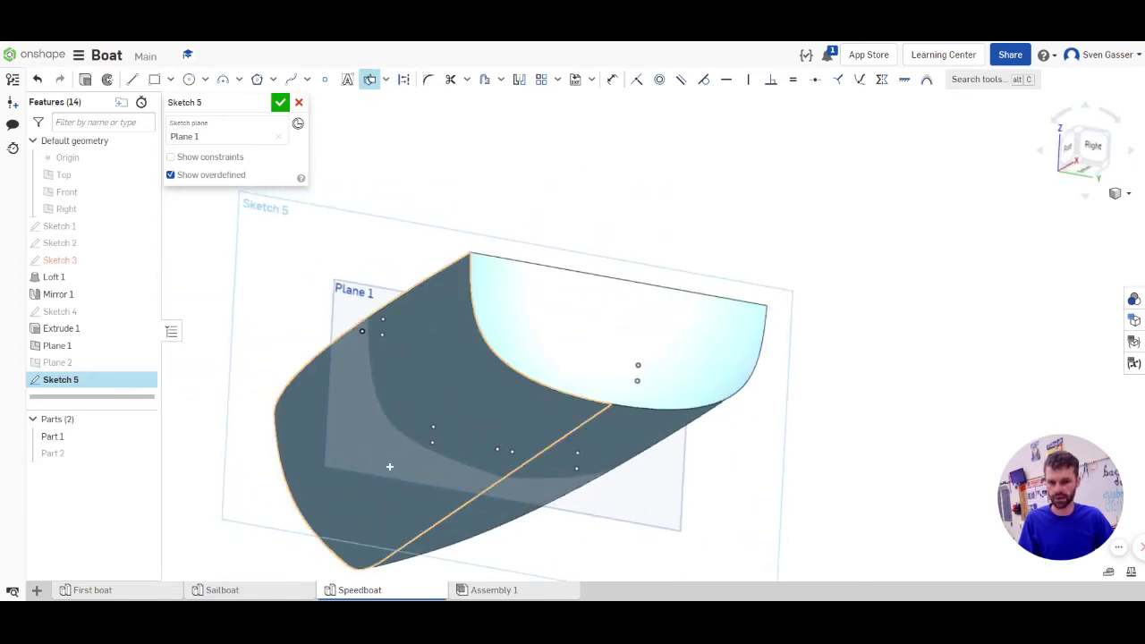
left_click(427, 383)
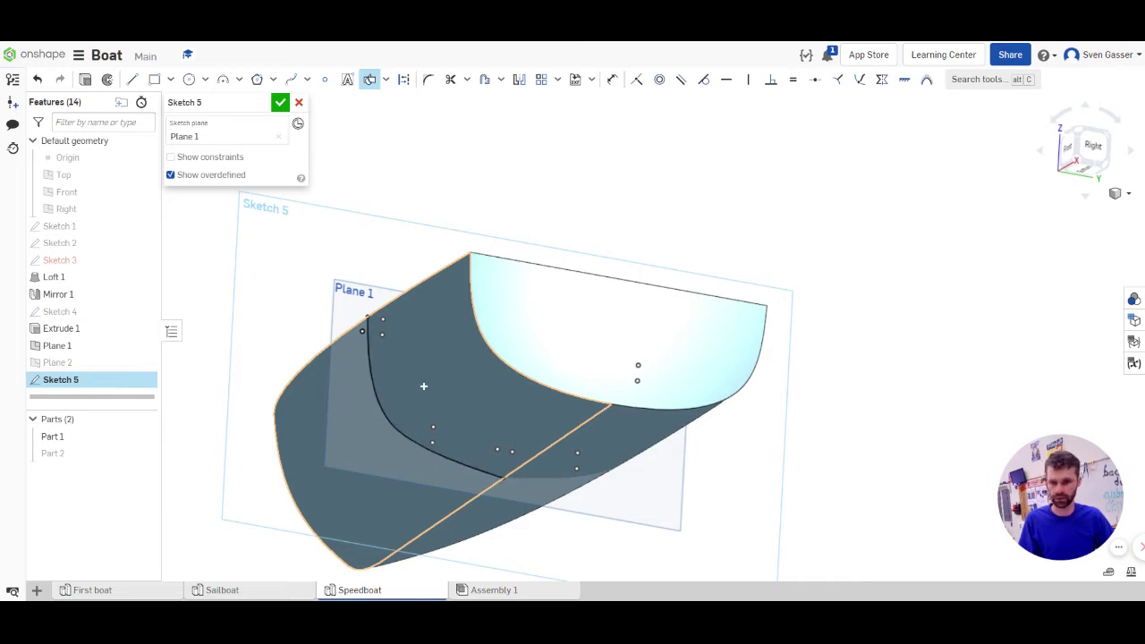
right_click_drag(426, 385, 389, 374)
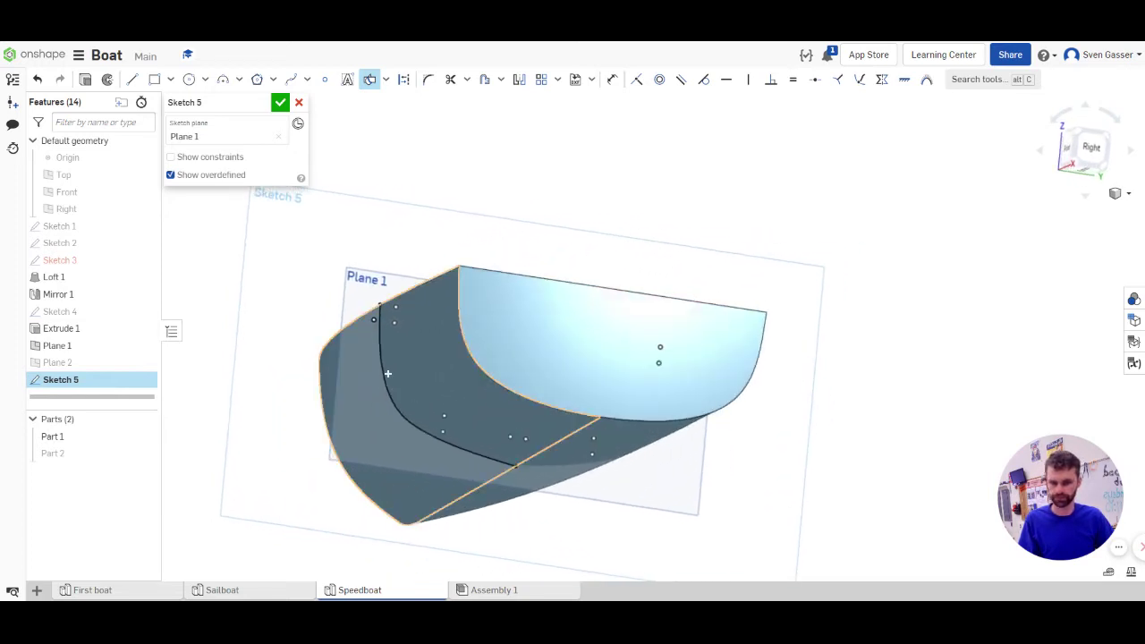
Intersect the hull's other side face and flat top face with the sketch plane, and hide the hull to leave the closed rib outline
scroll(741, 262, "down", 3)
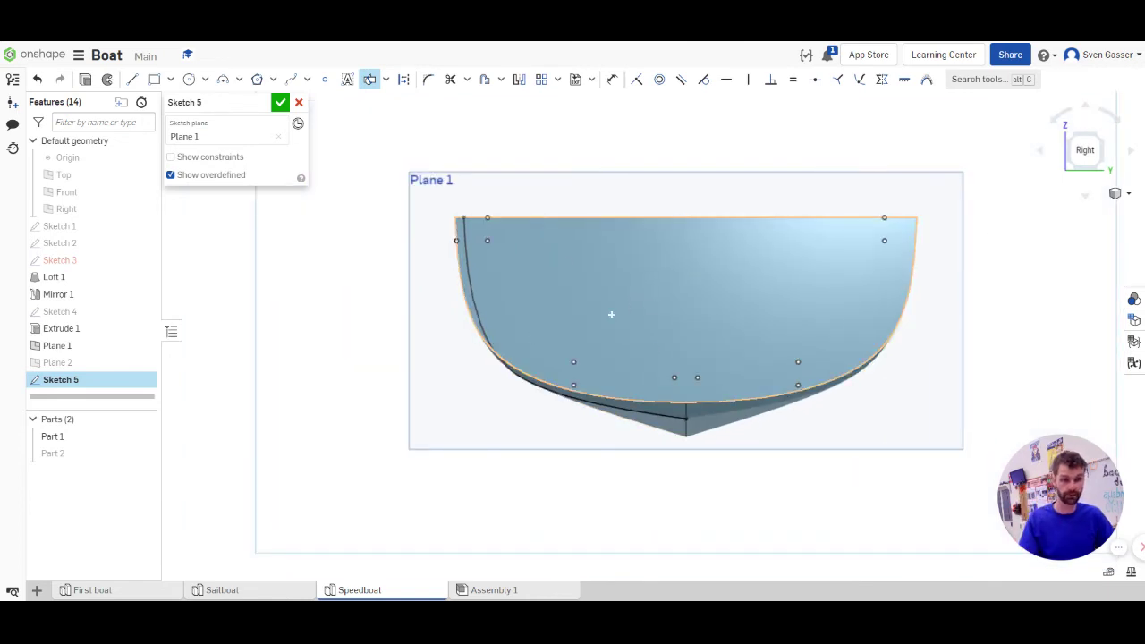
mouse_move(612, 315)
right_mouse_down()
mouse_move(621, 313)
mouse_move(604, 289)
mouse_move(624, 317)
mouse_move(612, 329)
right_mouse_up()
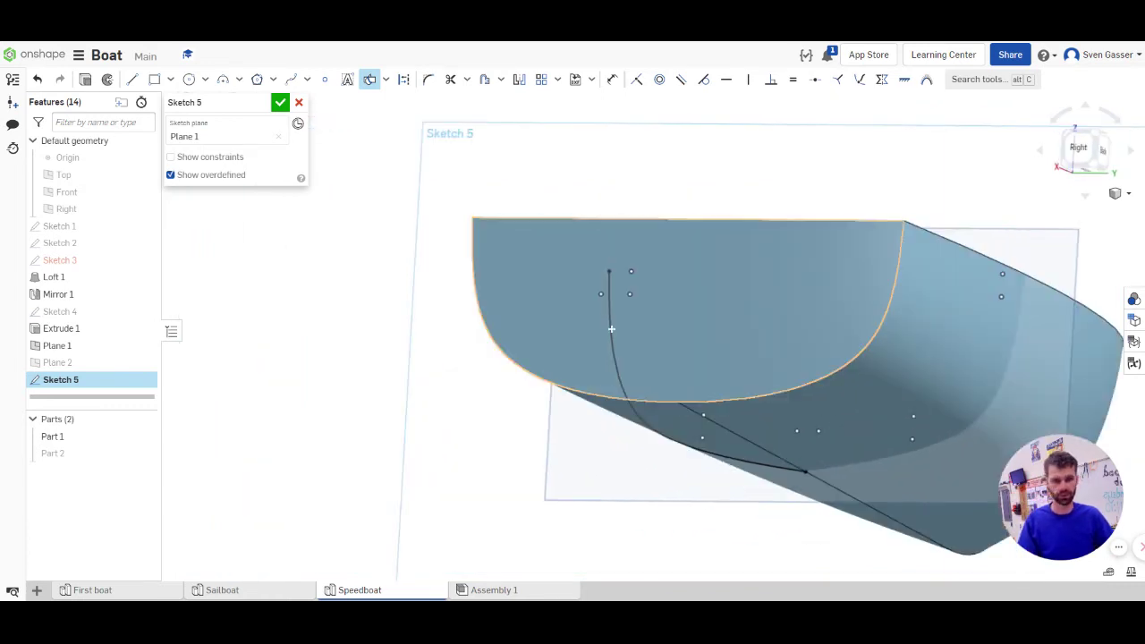
left_click(962, 349)
right_click_drag(906, 339, 887, 295)
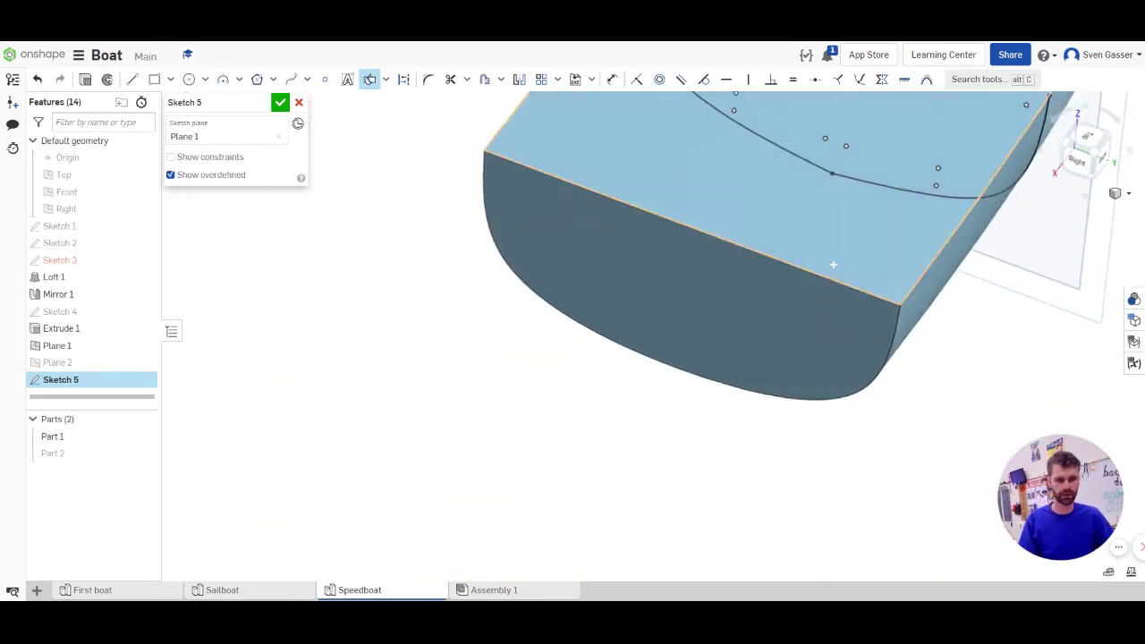
scroll(833, 265, "down", 5)
left_click(140, 436)
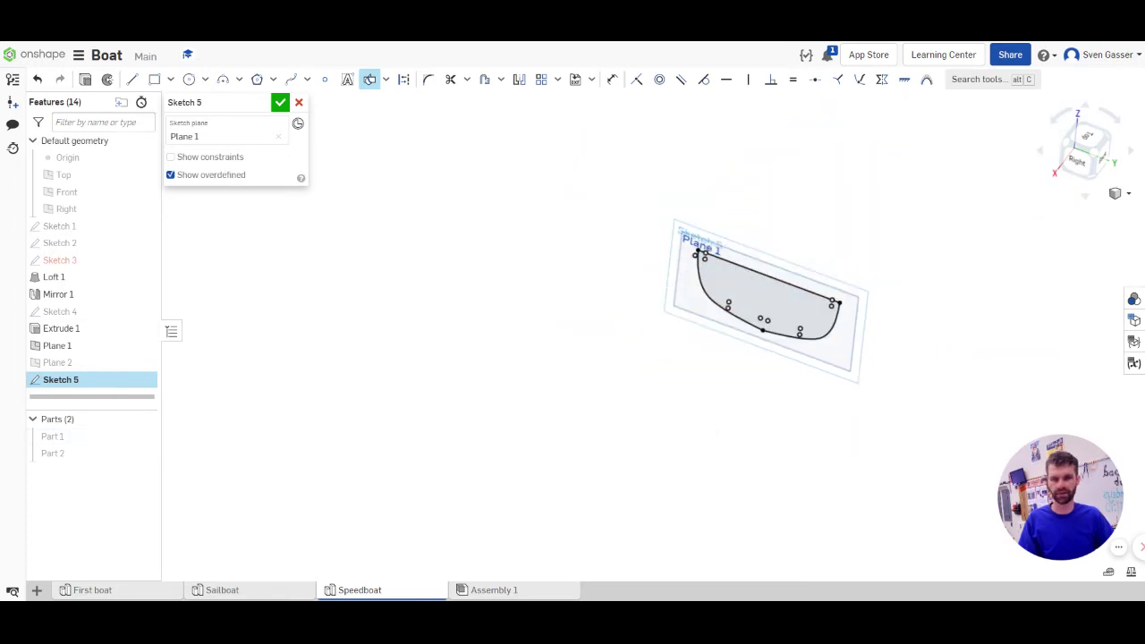
key("n")
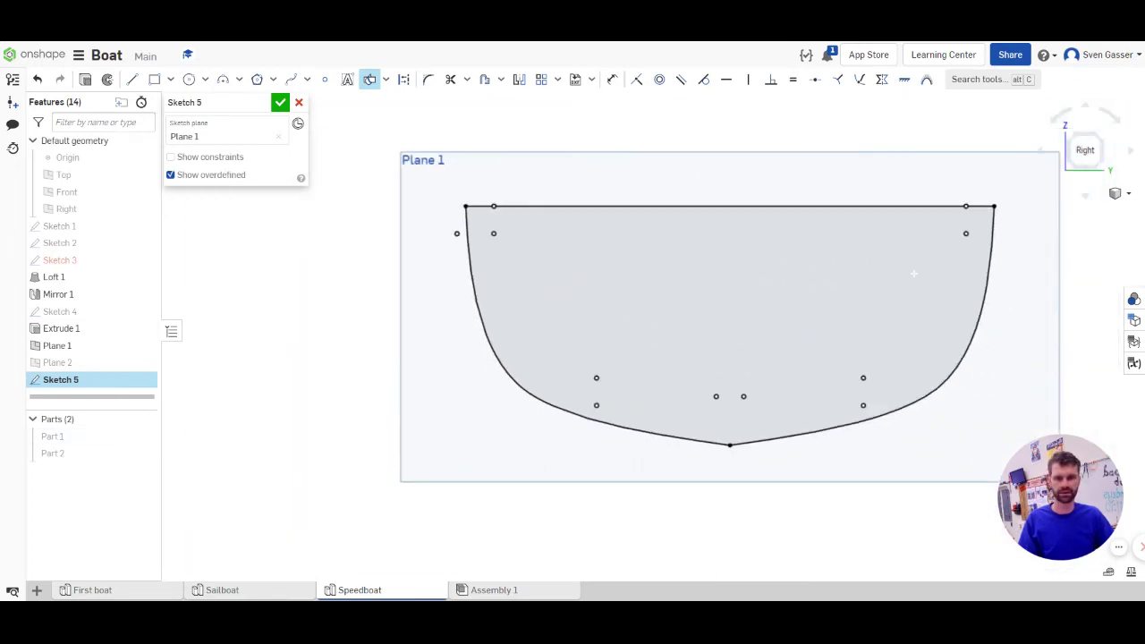
scroll(875, 232, "down", 2)
left_click(685, 242)
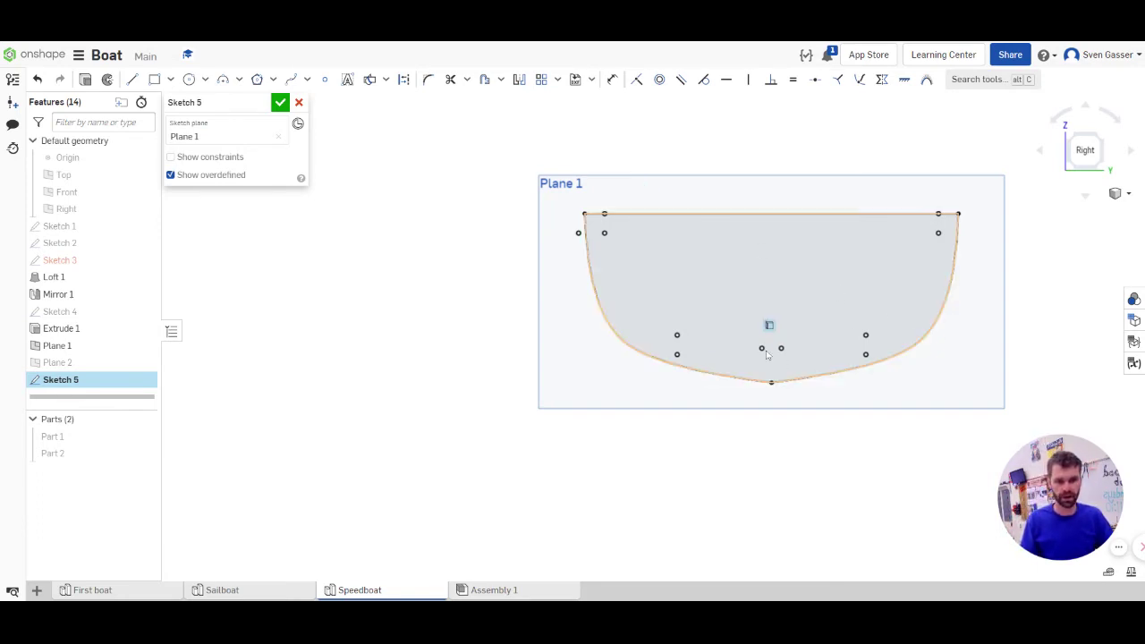
Draw a notch about 0.18 in wide and 0.125 in deep at the outline's upper left corner, level with the projected points
key("l")
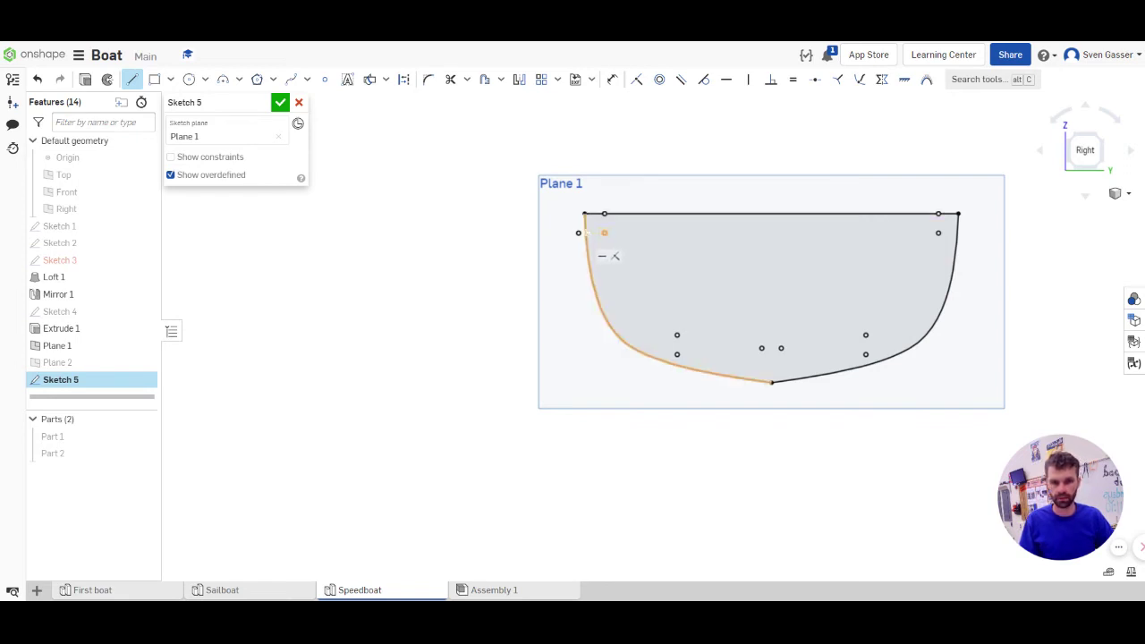
scroll(609, 254, "down", 3)
left_click(587, 233)
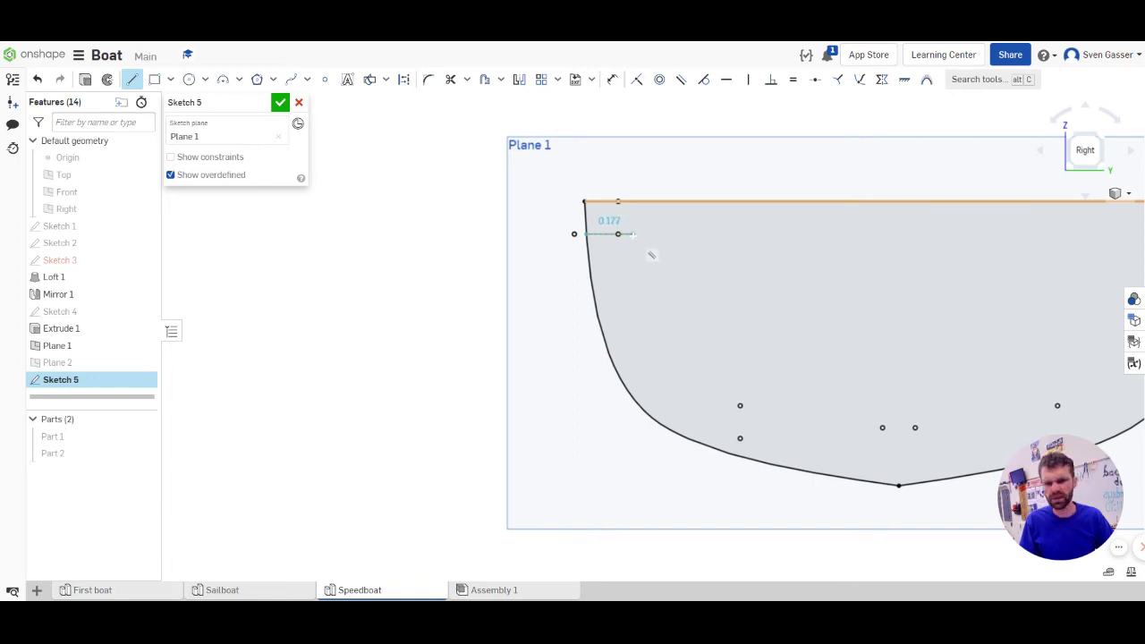
left_click(633, 235)
left_click(633, 202)
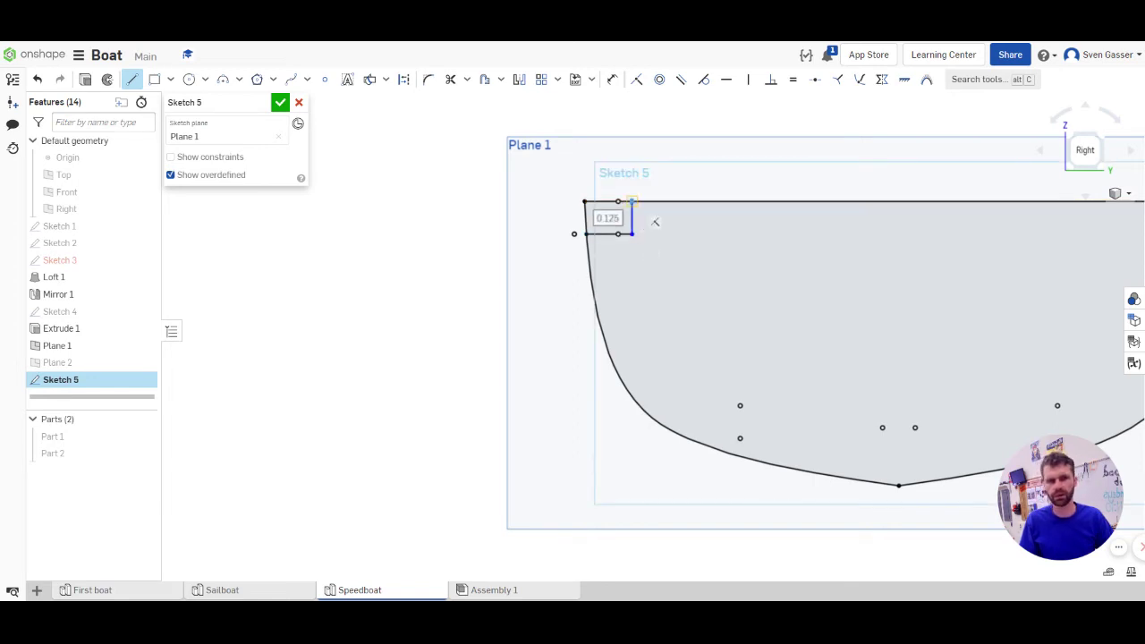
key("Escape")
Dimension the upper left notch's width from the outline's corner as 1/8 in
key("d")
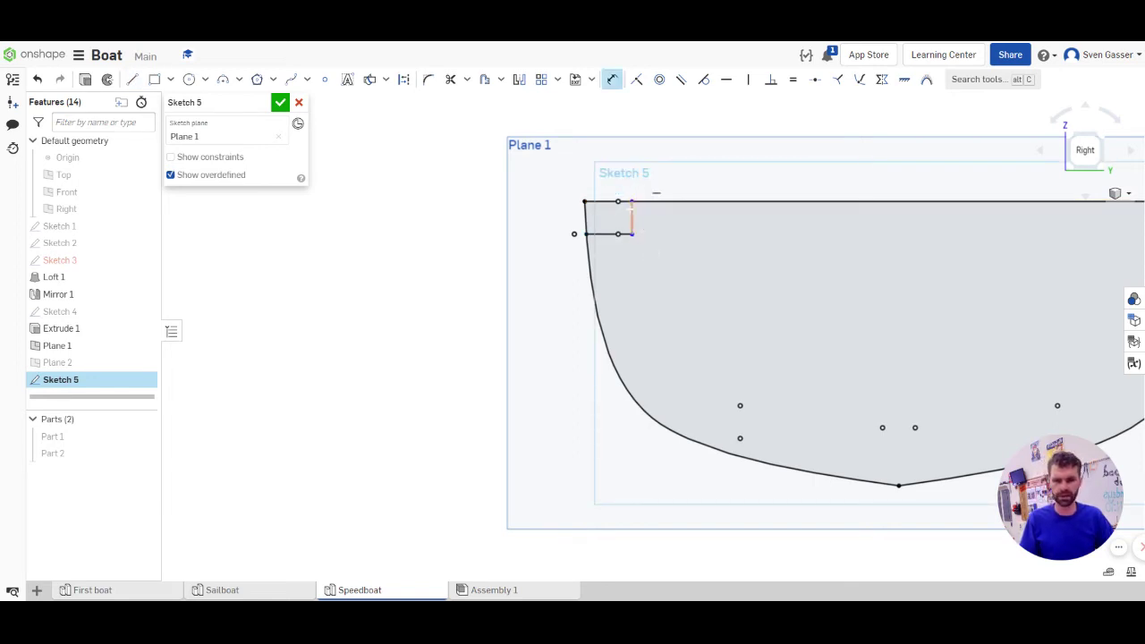
left_click(632, 201)
left_click(585, 201)
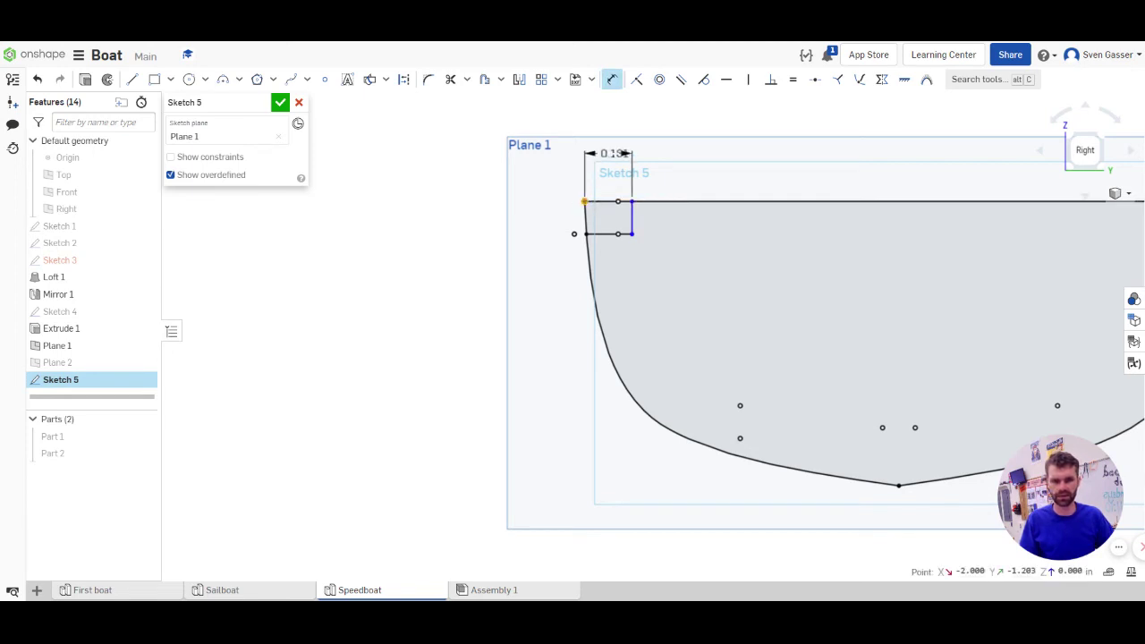
left_click(667, 166)
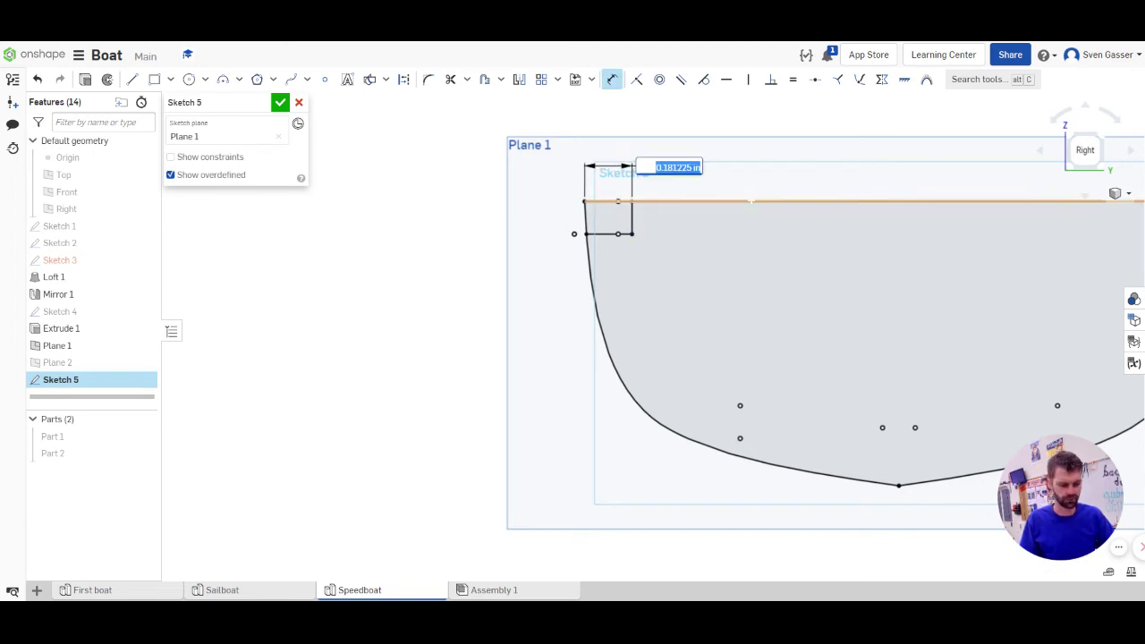
key("BackSpace")
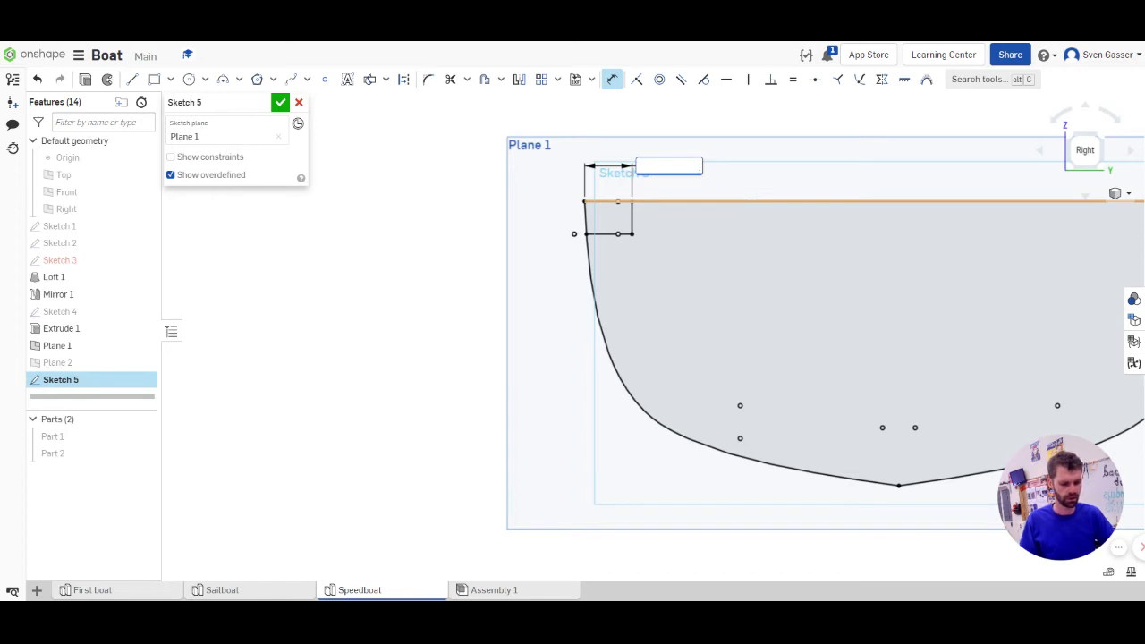
type("1/8")
key("Return")
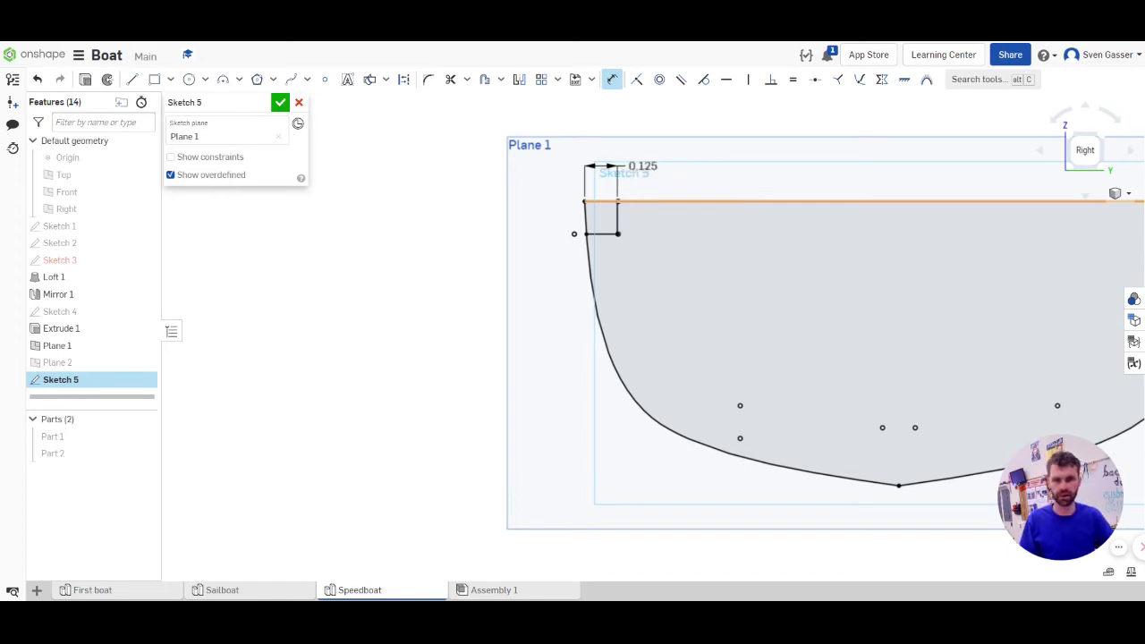
key("Escape")
Draw a keel slot 0.125 in wide and about 0.15 in high at the outline's lowest point, aligned under the projected centre points
scroll(661, 243, "down", 3)
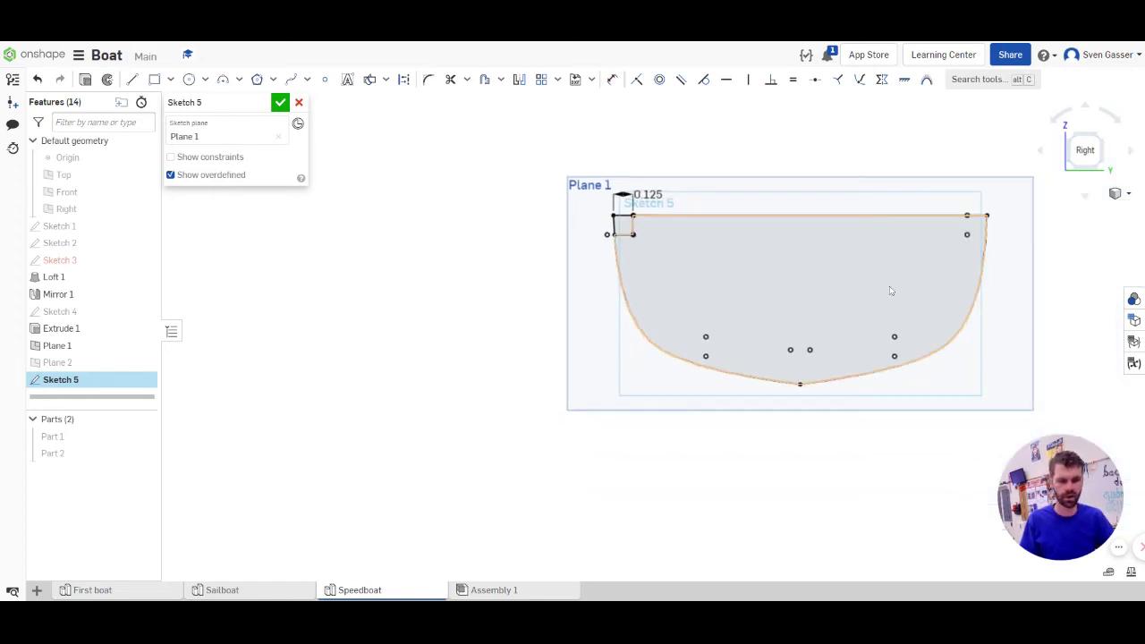
scroll(888, 294, "up", 3)
key("l")
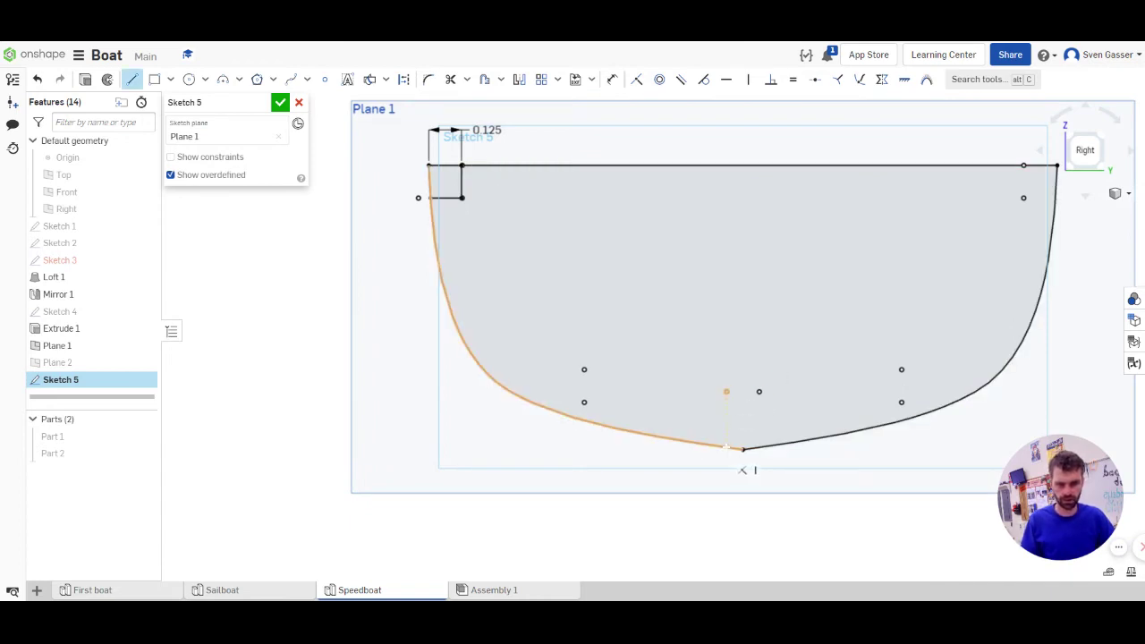
left_click(727, 446)
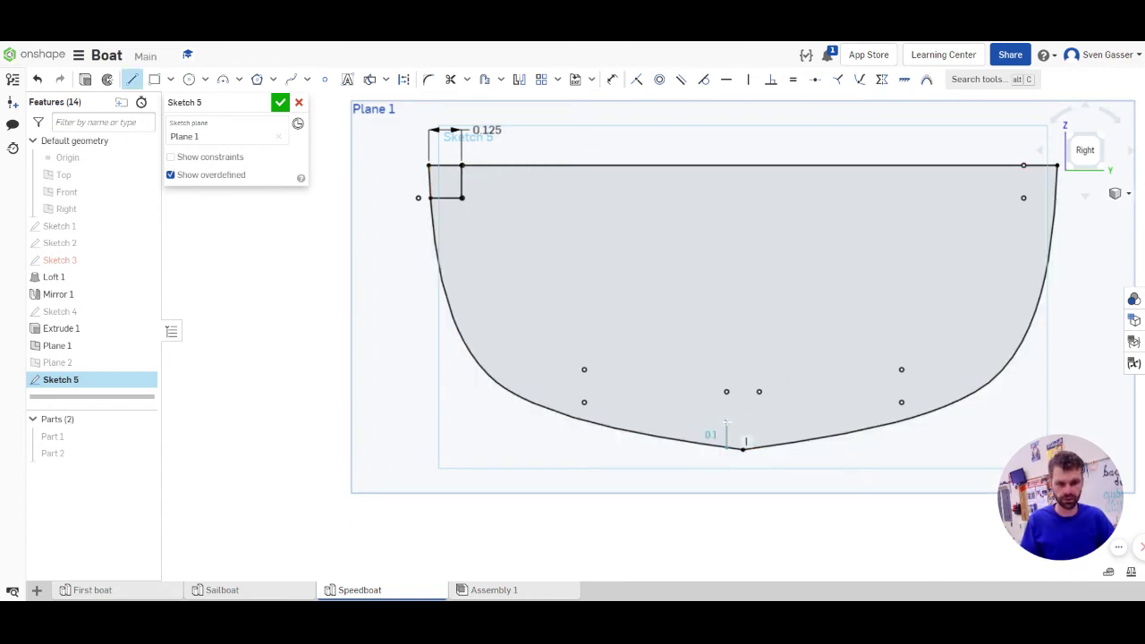
left_click(726, 410)
left_click(759, 409)
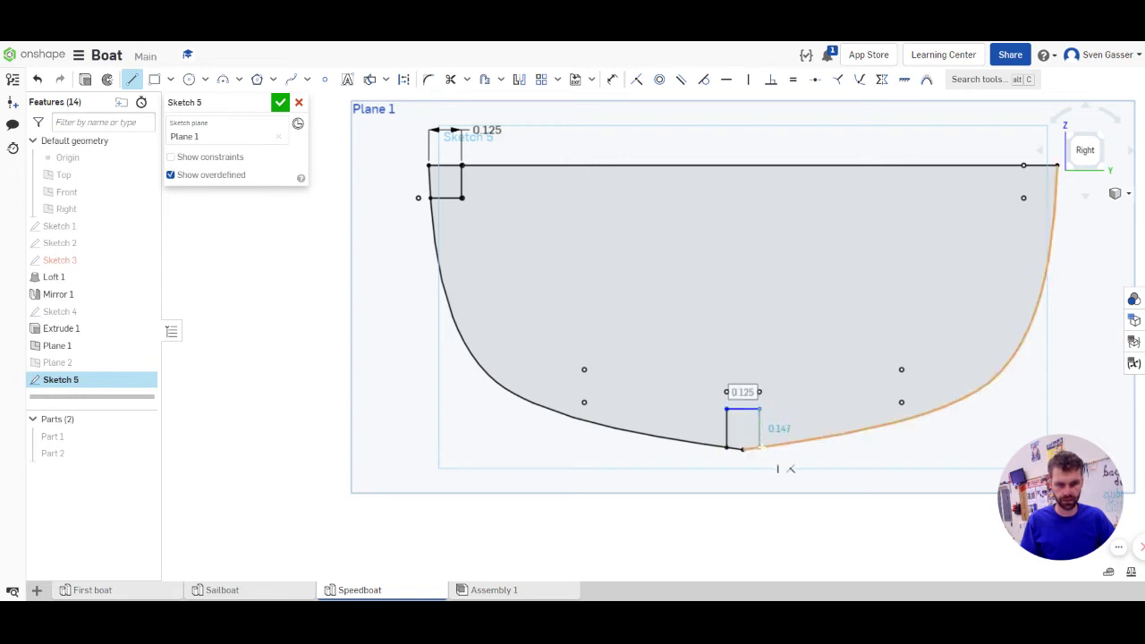
left_click(760, 446)
key("Escape")
Draw a vertical line from the outline's lowest point to the top edge and make it a construction centreline
key("l")
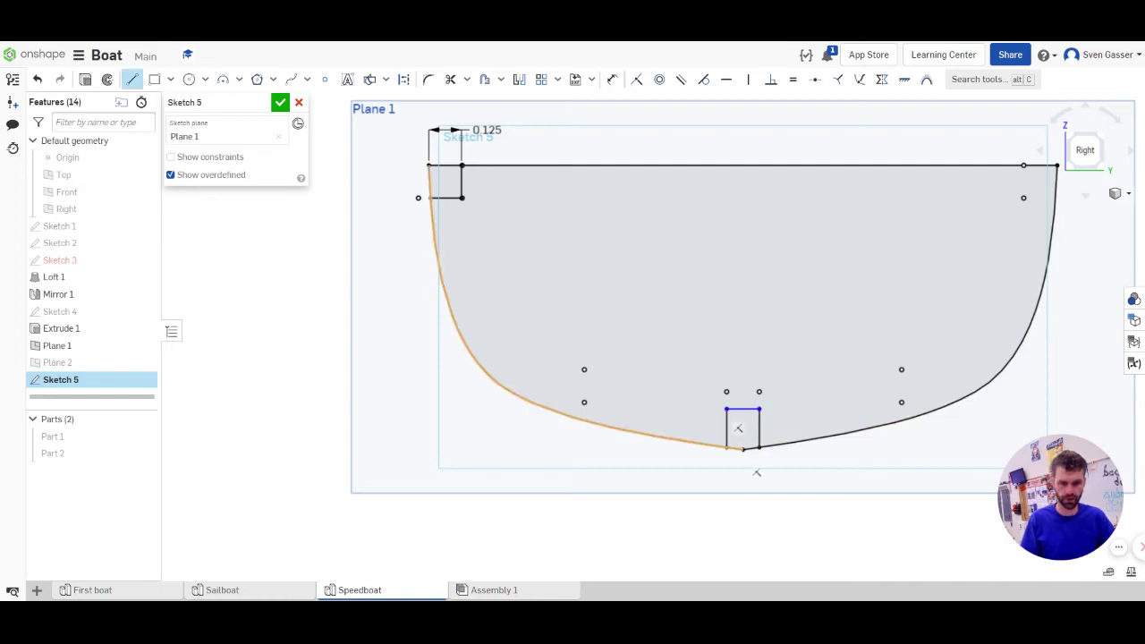
left_click(743, 448)
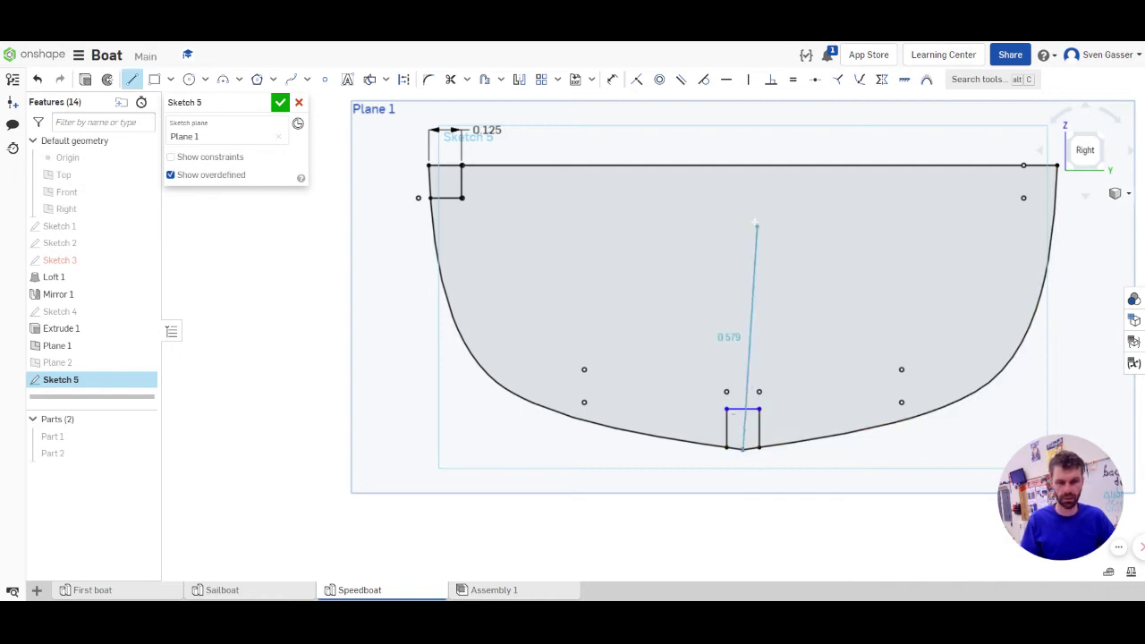
left_click(744, 166)
key("Escape")
left_click(744, 190)
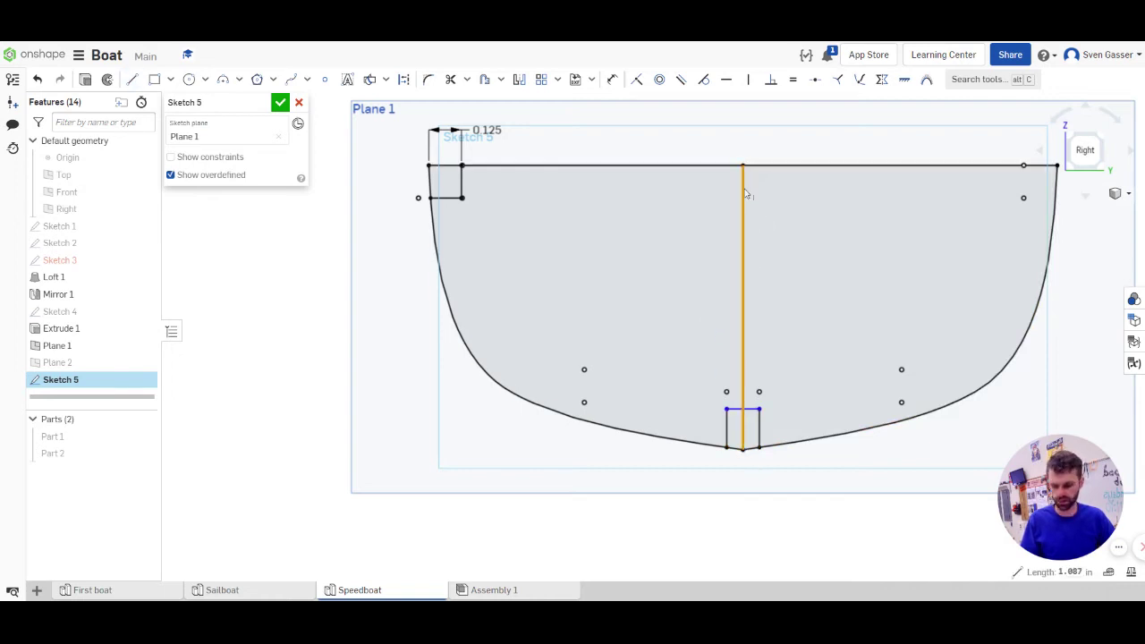
key("q")
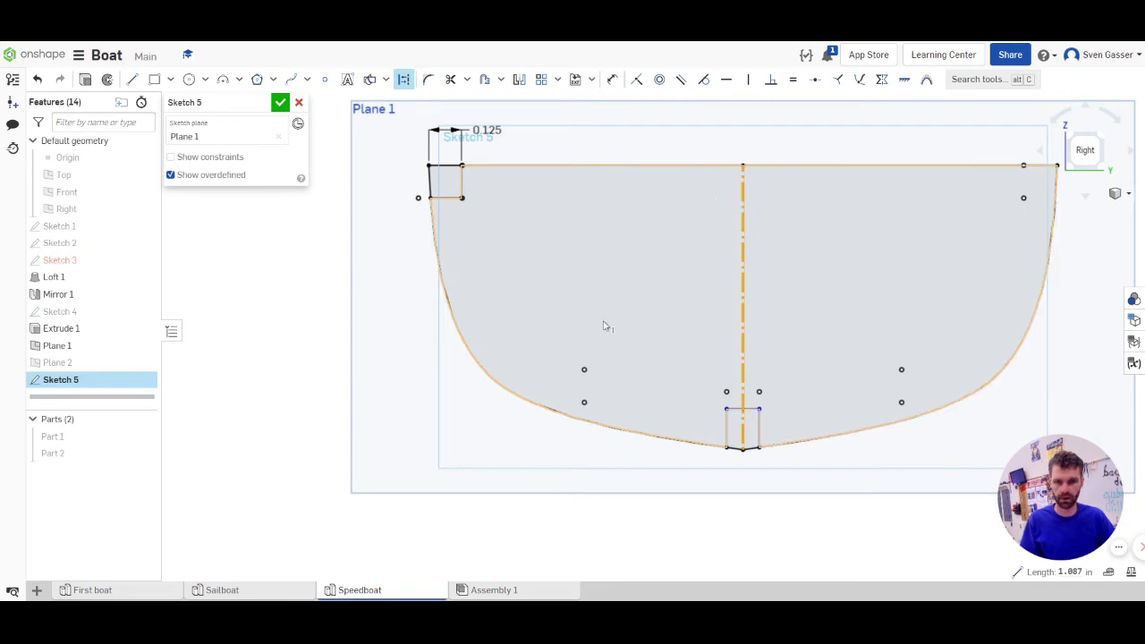
Draw a 0.125 in high notch on the lower left curve, level with the projected points, and convert its construction lines to regular geometry
key("l")
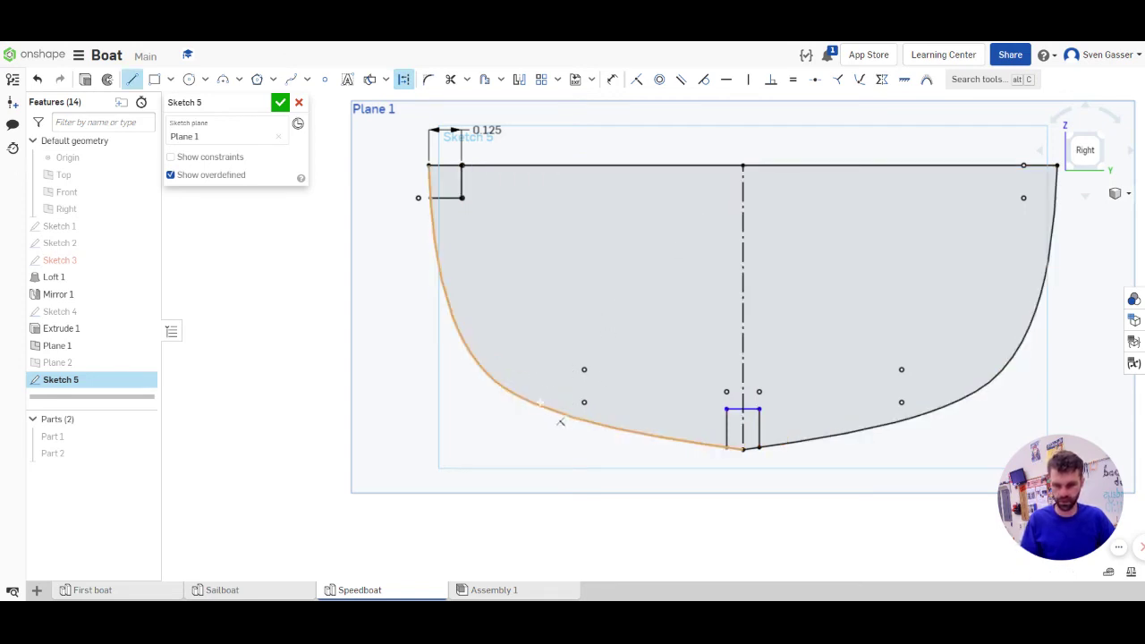
left_click(533, 403)
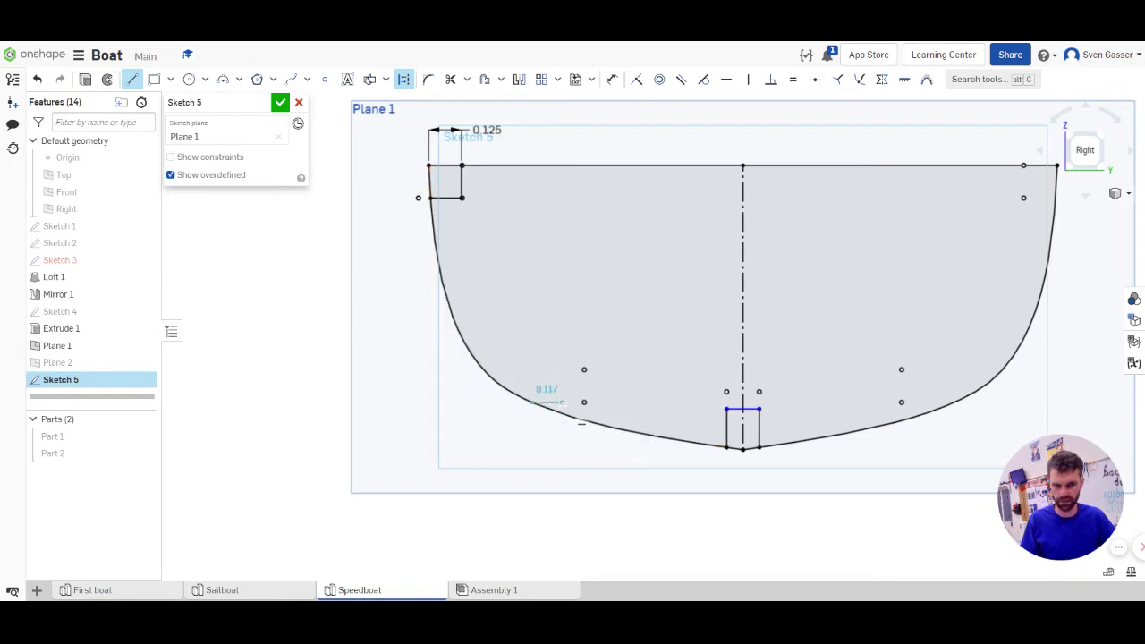
left_click(562, 403)
left_click(562, 369)
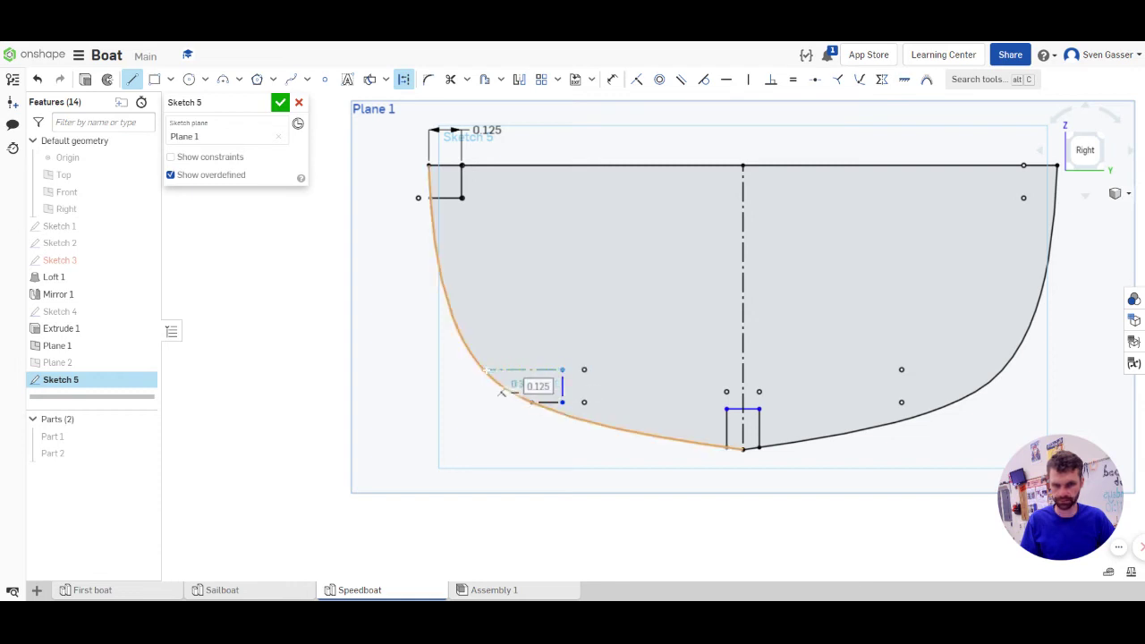
left_click(484, 370)
key("Escape")
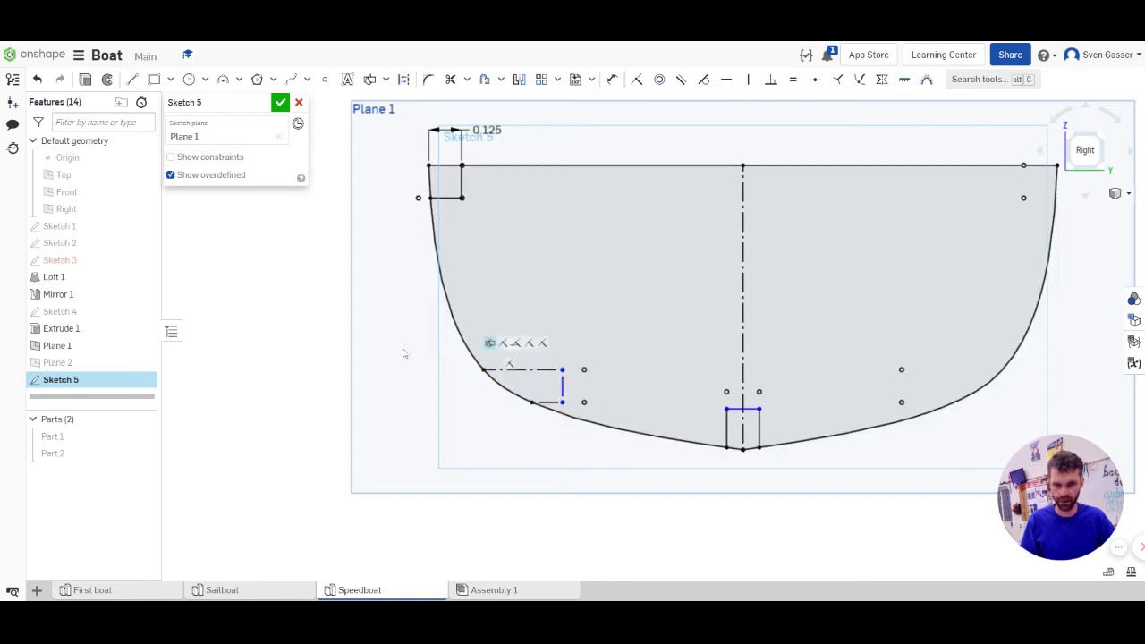
left_click_drag(424, 344, 573, 433)
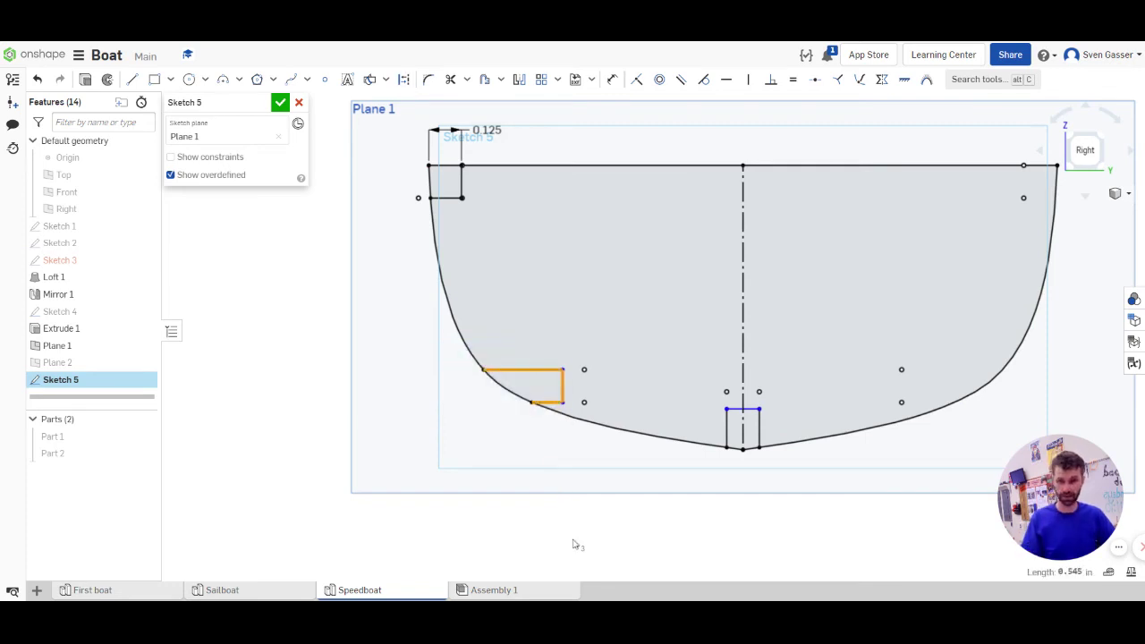
left_click(668, 540)
Mirror the upper and lower left notches about the vertical centreline and finish the sketch
left_click(519, 79)
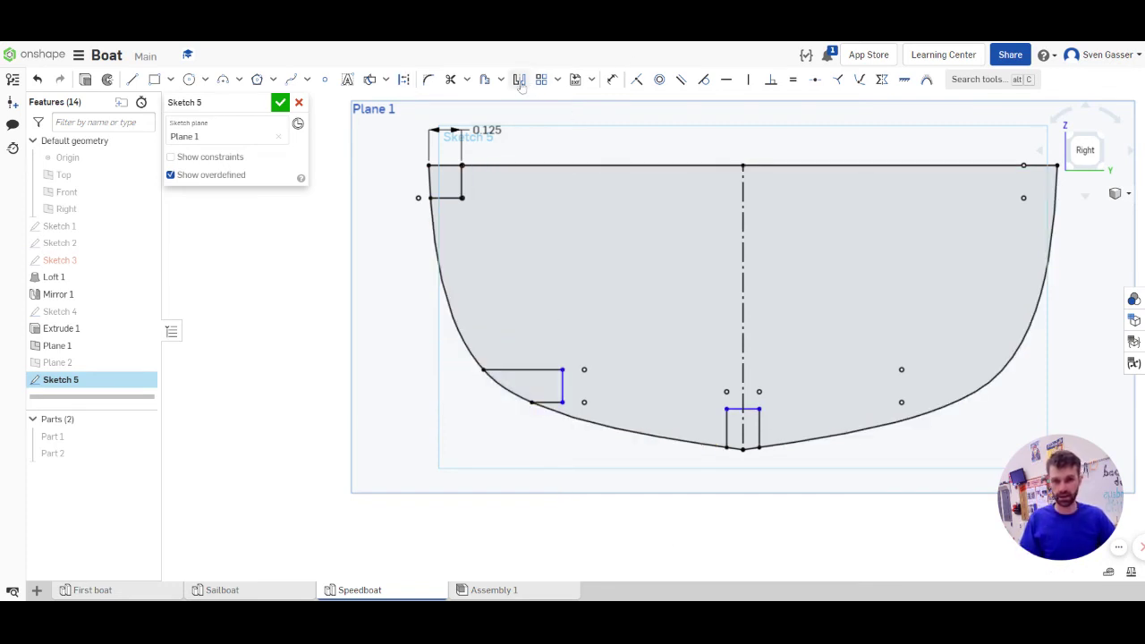
left_click(743, 297)
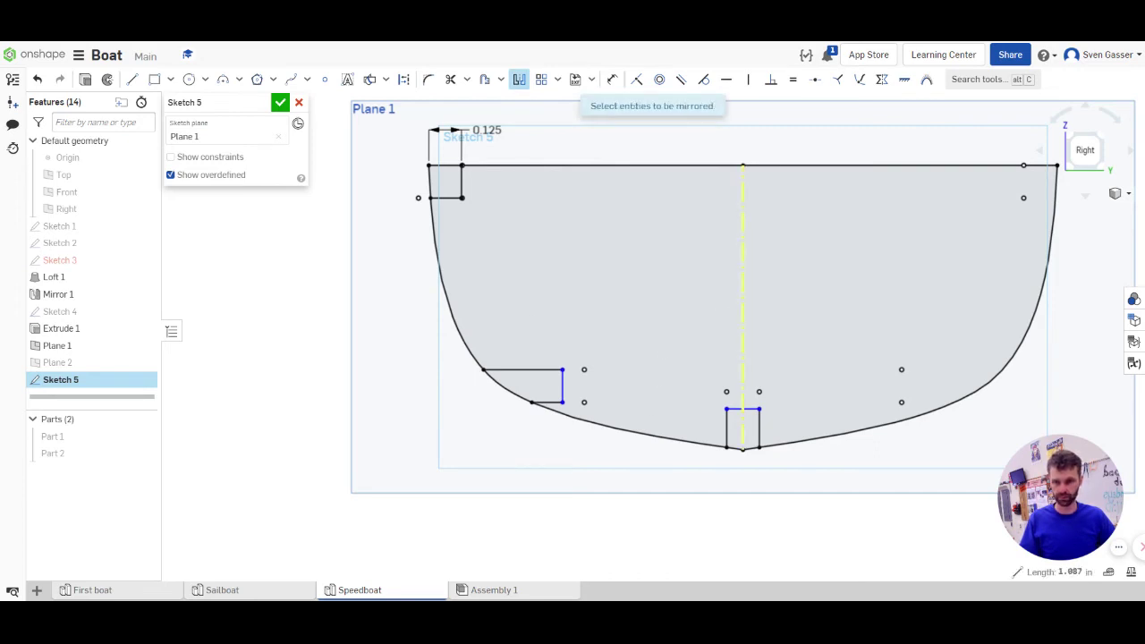
left_click_drag(379, 146, 605, 463)
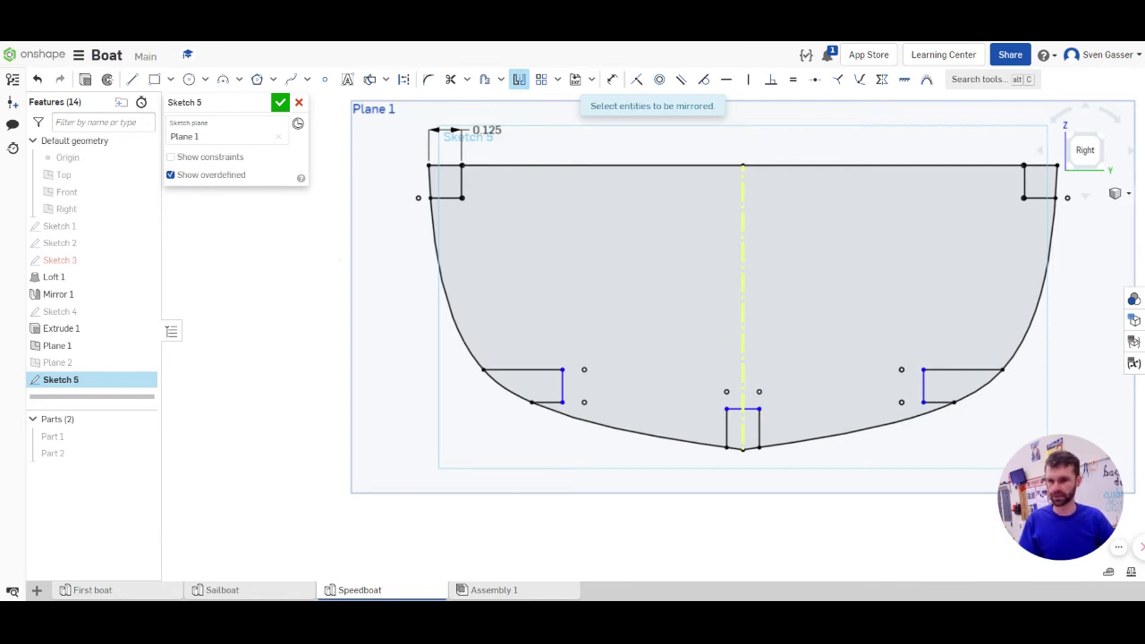
mouse_move(627, 322)
right_mouse_down()
mouse_move(752, 358)
mouse_move(629, 328)
right_mouse_up()
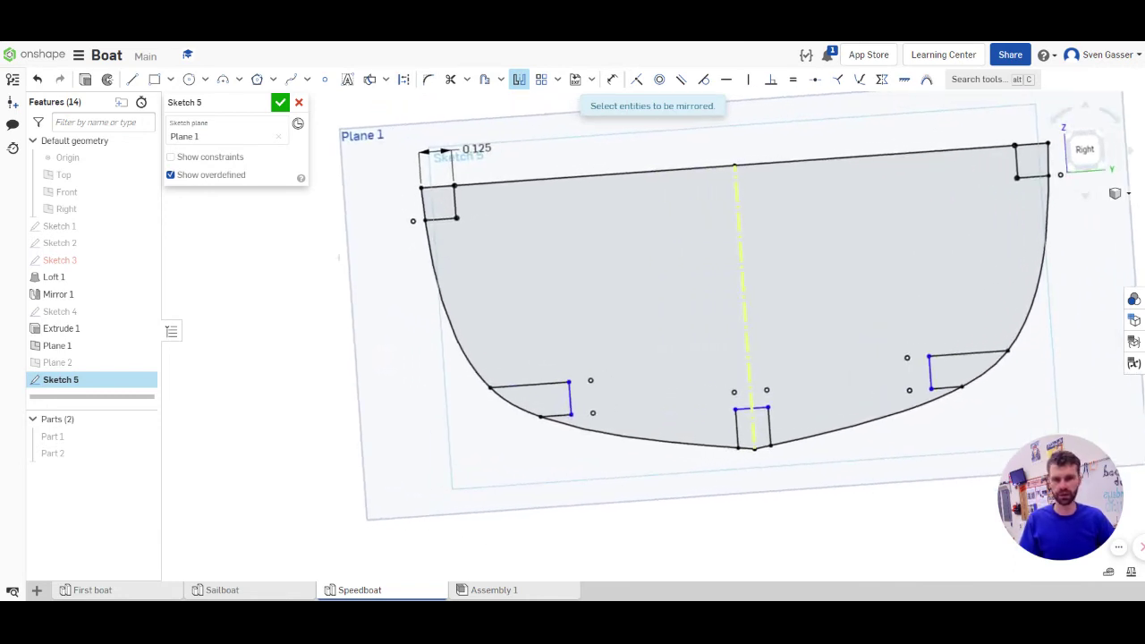
left_click(280, 104)
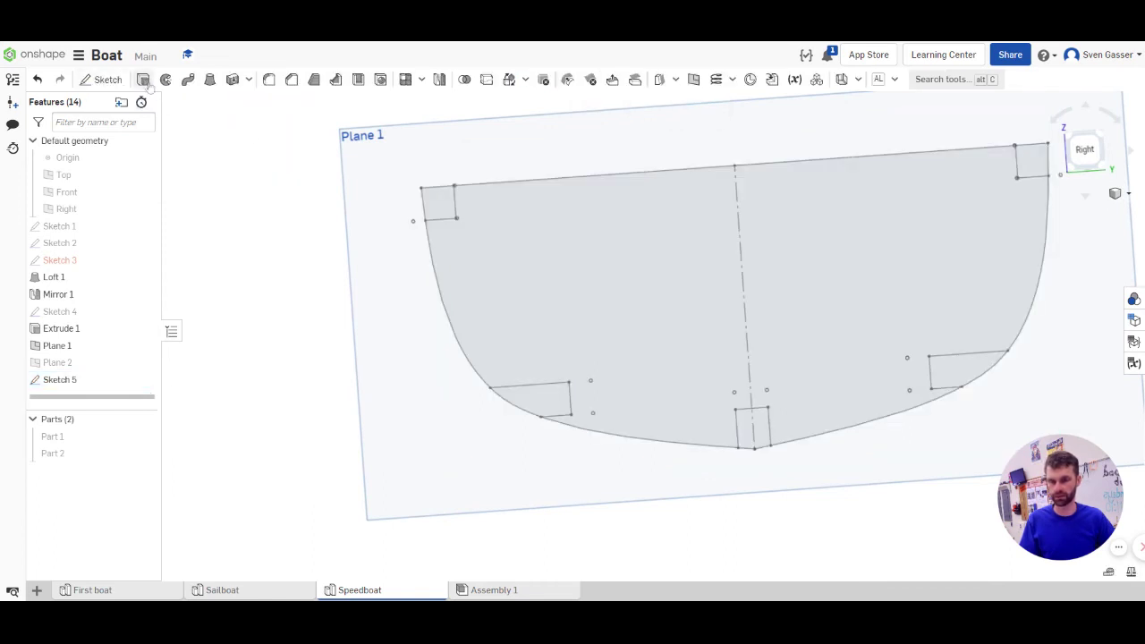
Extrude the notched rib profile as a new part, 1/8 in deep in the opposite direction
left_click(143, 80)
left_click(585, 284)
mouse_move(586, 284)
right_mouse_down()
mouse_move(522, 289)
mouse_move(559, 300)
right_mouse_up()
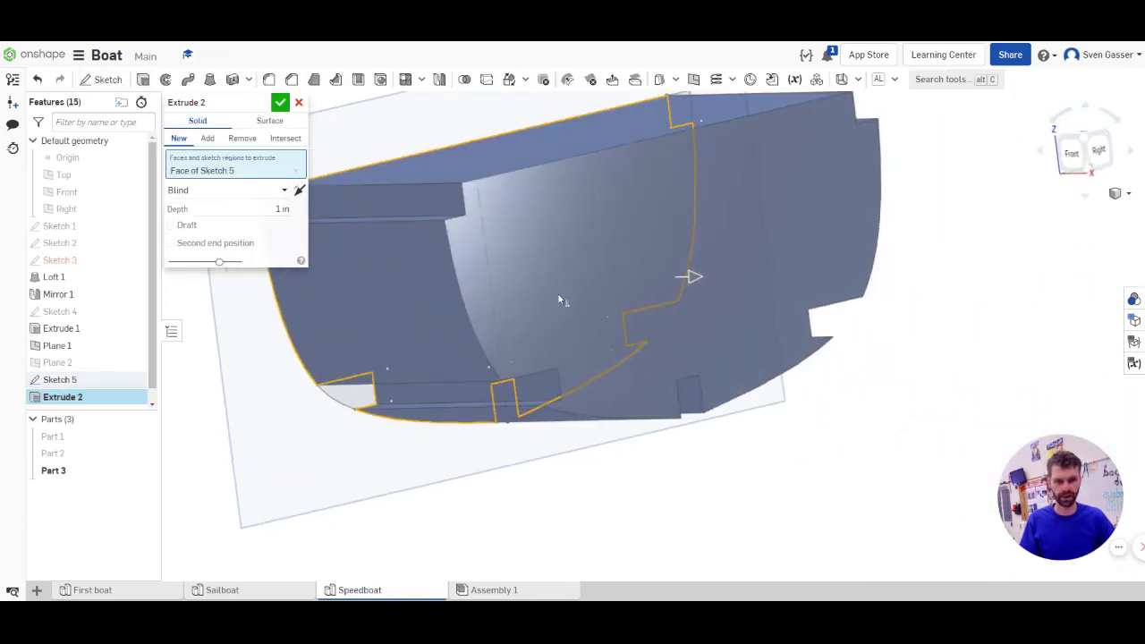
scroll(559, 300, "down", 5)
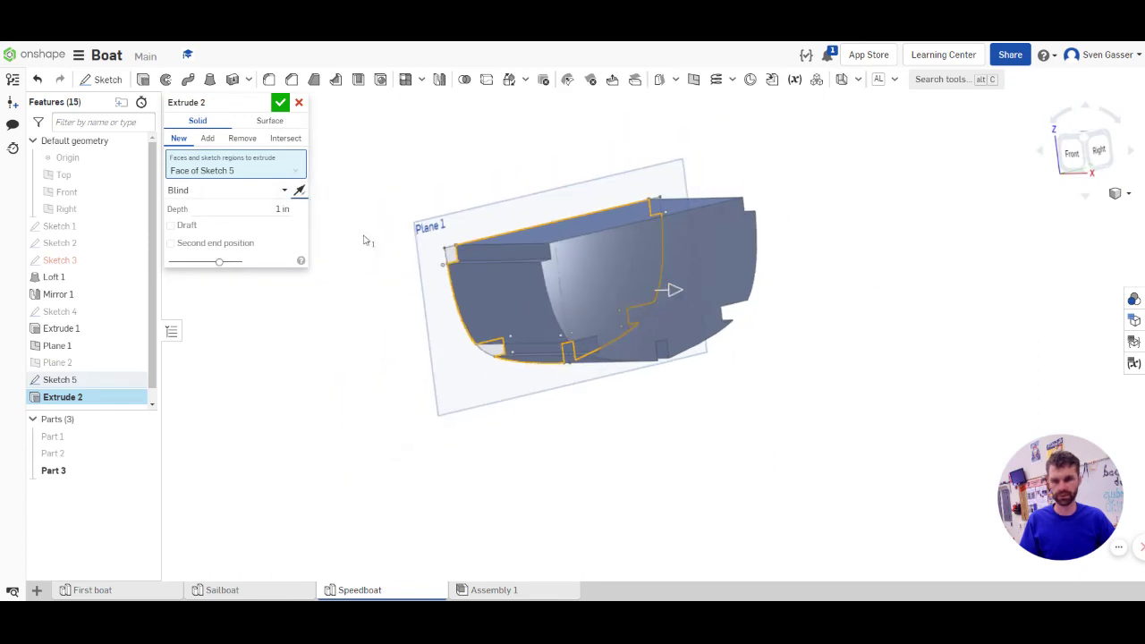
left_click(300, 190)
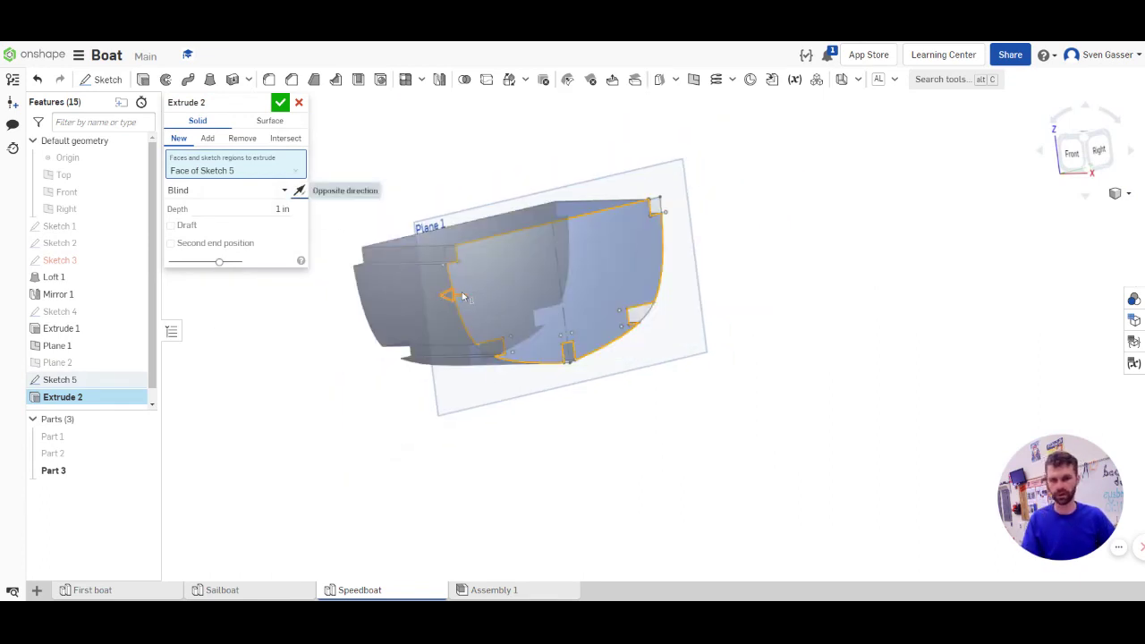
right_click_drag(463, 296, 473, 293)
left_click(284, 212)
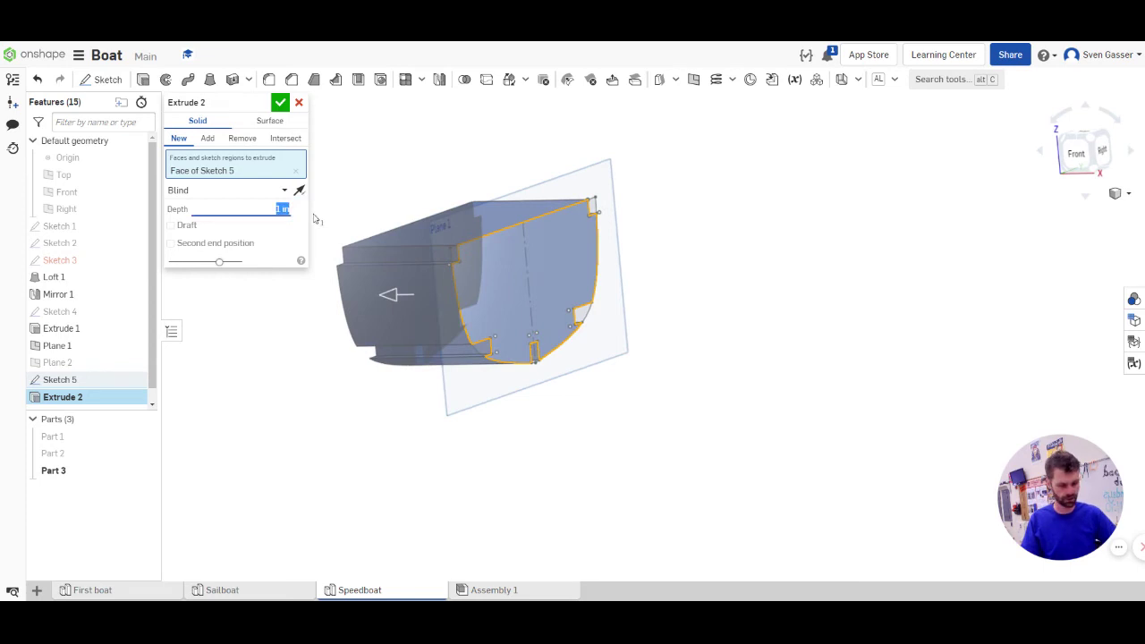
type("1/8")
key("Return")
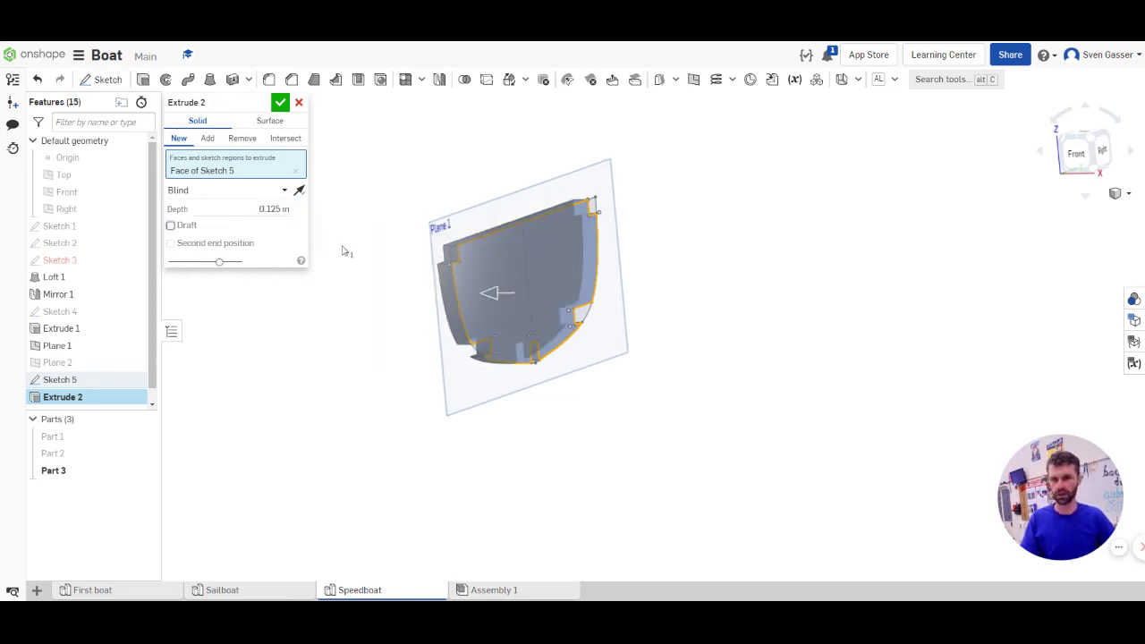
left_click(280, 102)
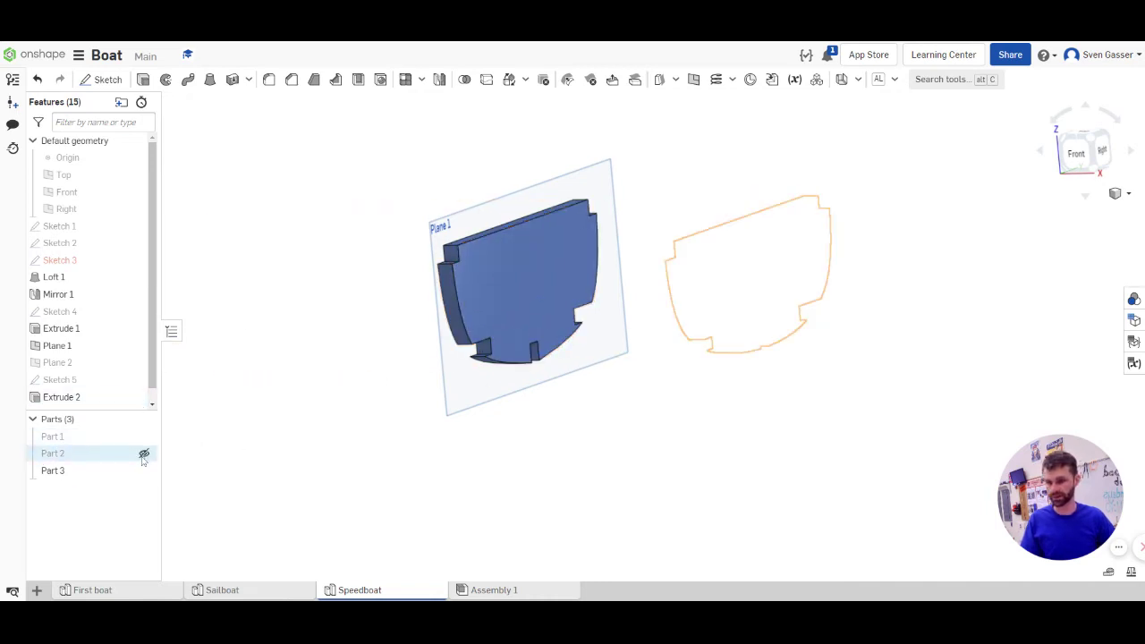
Show the transom part and compare its outline and notches with the new rib
left_click(144, 454)
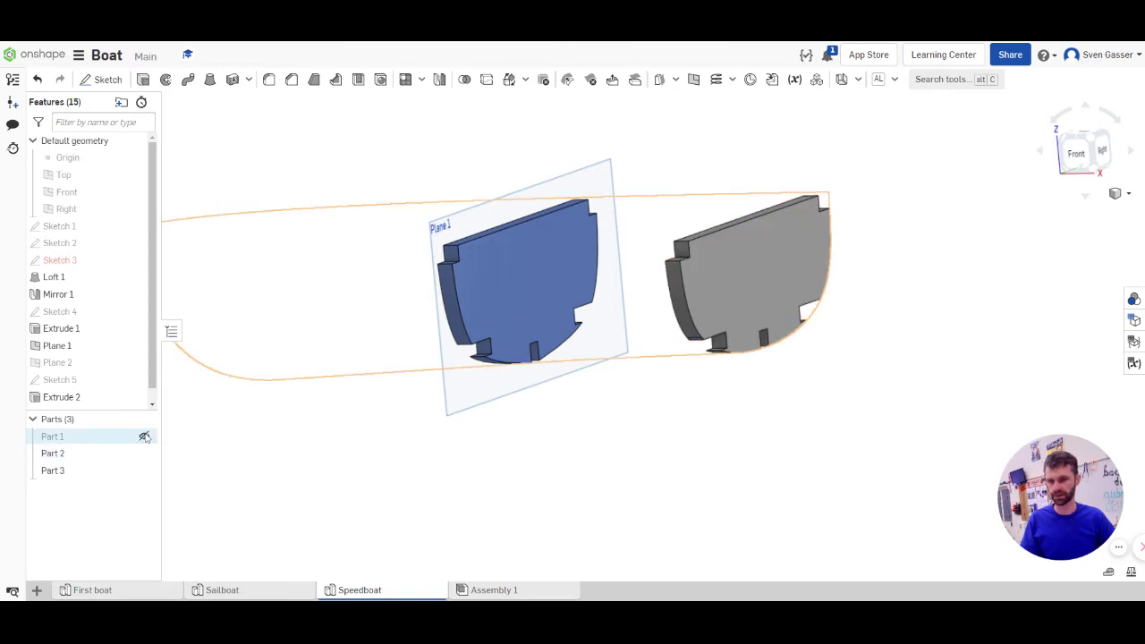
left_click(760, 322)
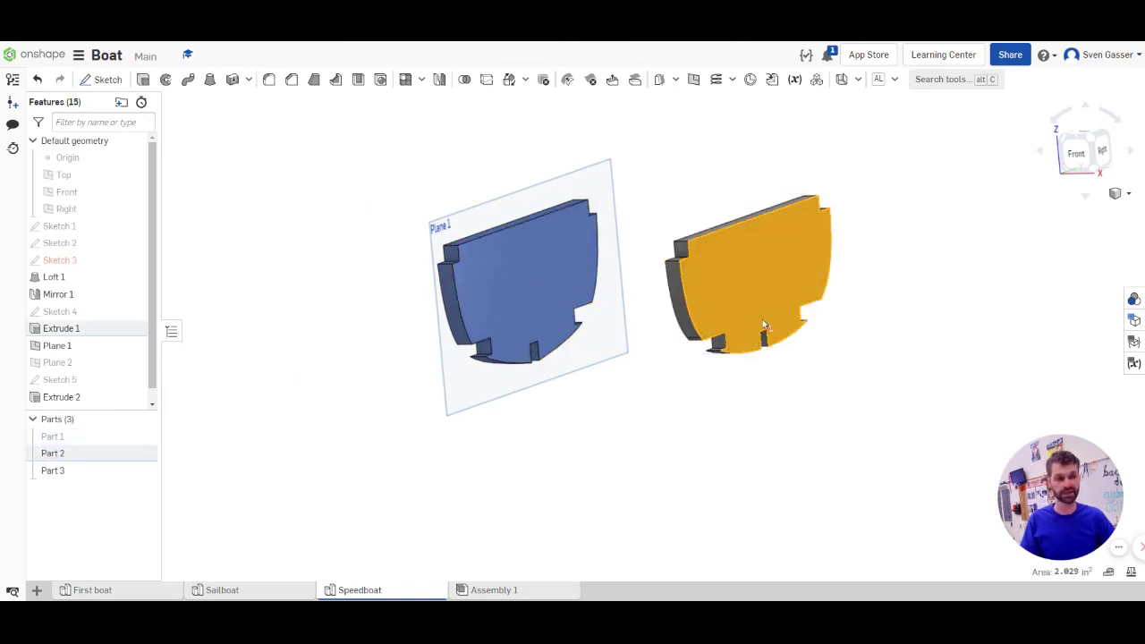
left_click(549, 264)
left_click(480, 452)
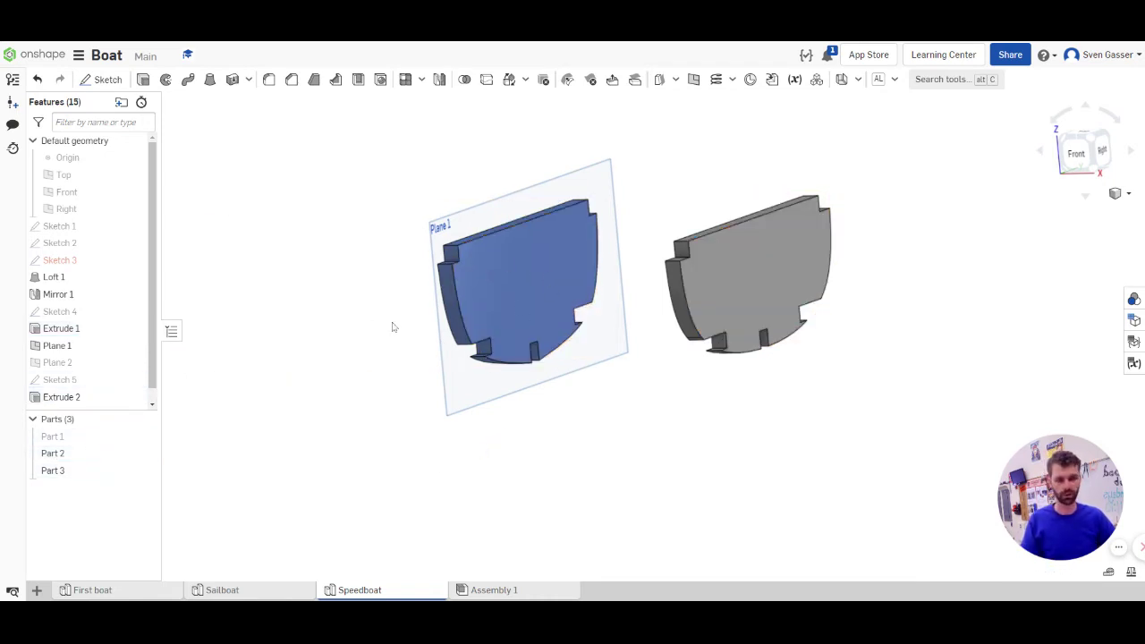
Reopen Sketch 5, hide the transom, and draw an inner spline from the top edge beside the left notch to the centreline, following the hull curve
double_click(71, 381)
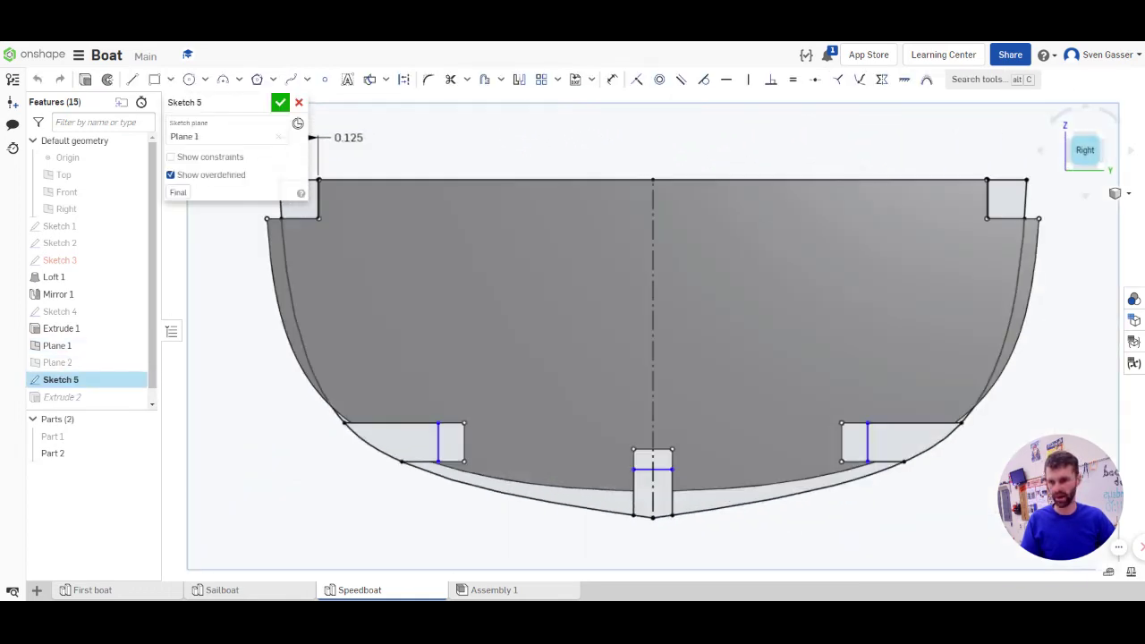
left_click(147, 454)
scroll(553, 463, "down", 4)
scroll(453, 371, "up", 3)
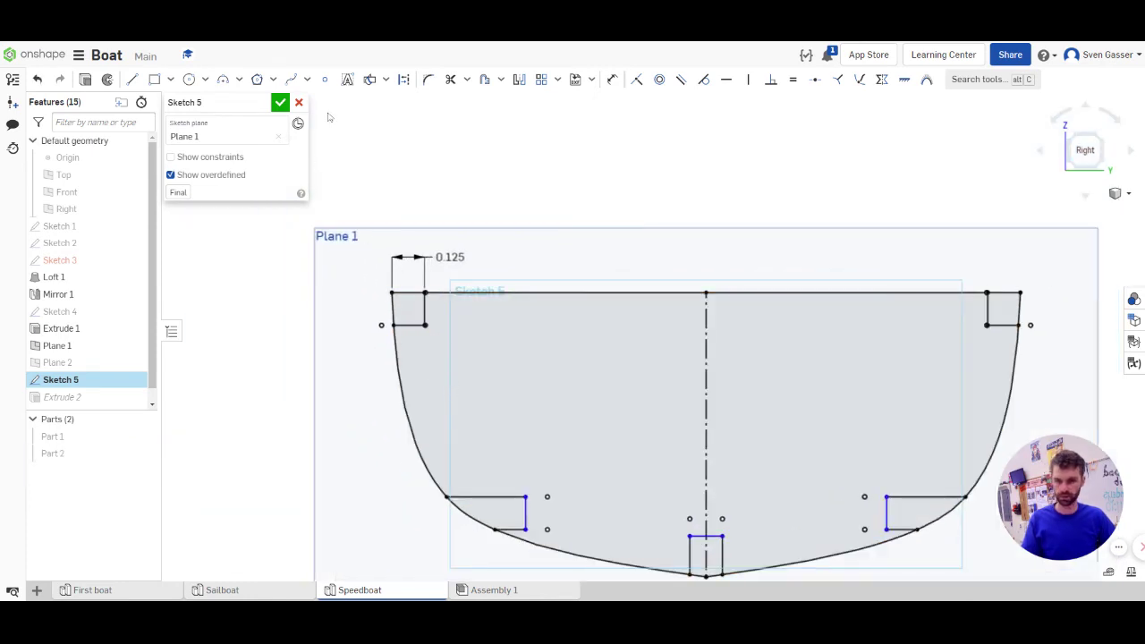
left_click(291, 80)
scroll(469, 383, "down", 3)
scroll(529, 534, "up", 2)
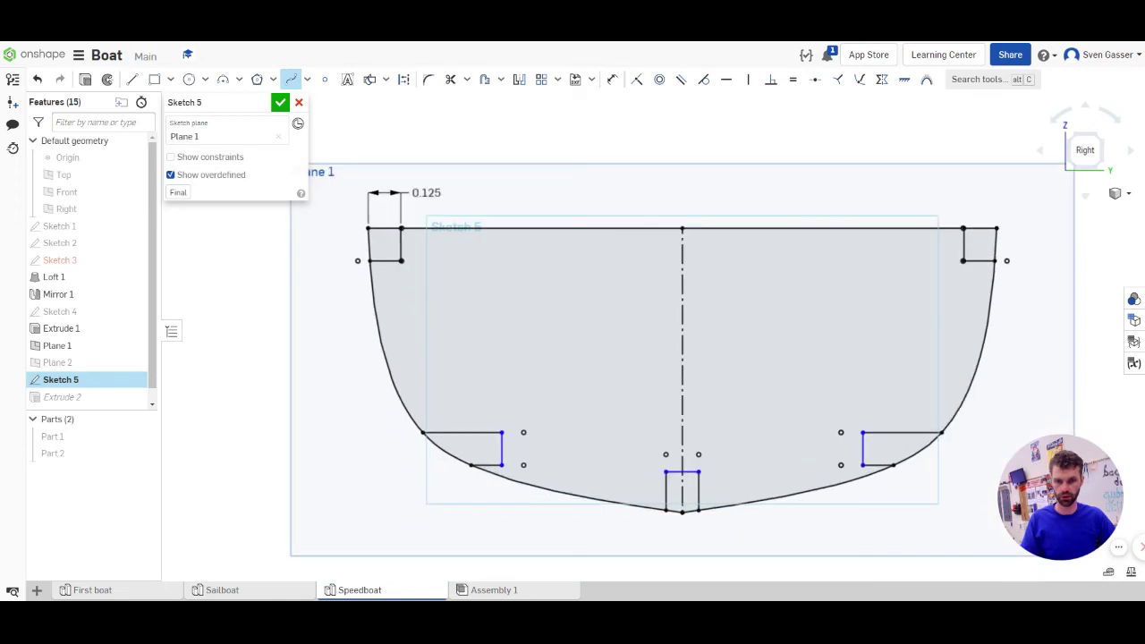
left_click(435, 228)
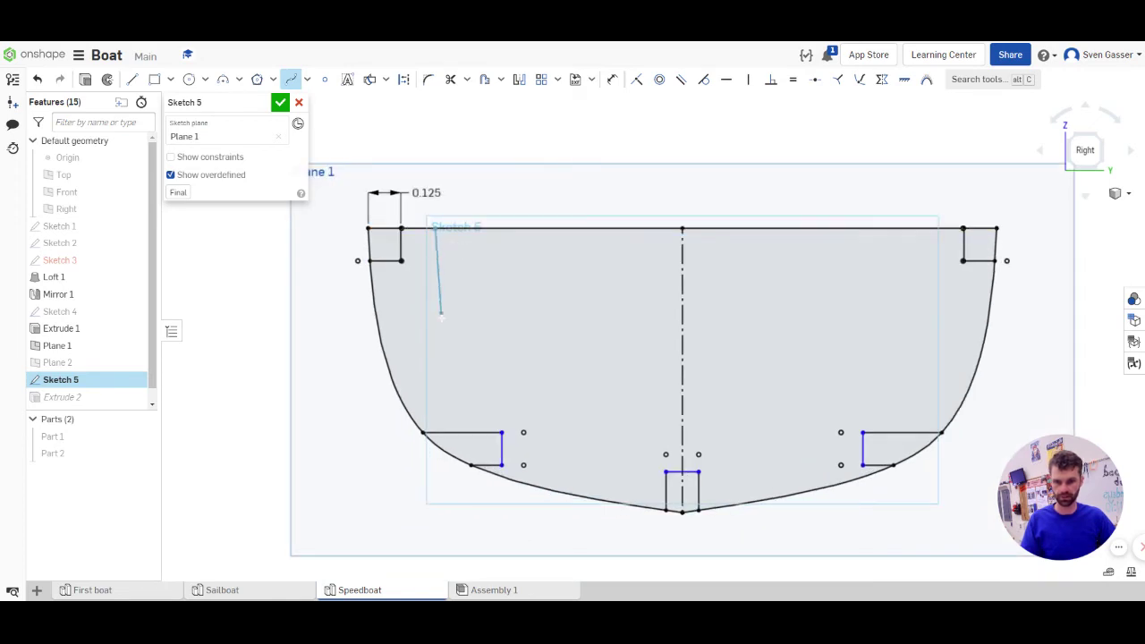
left_click(448, 380)
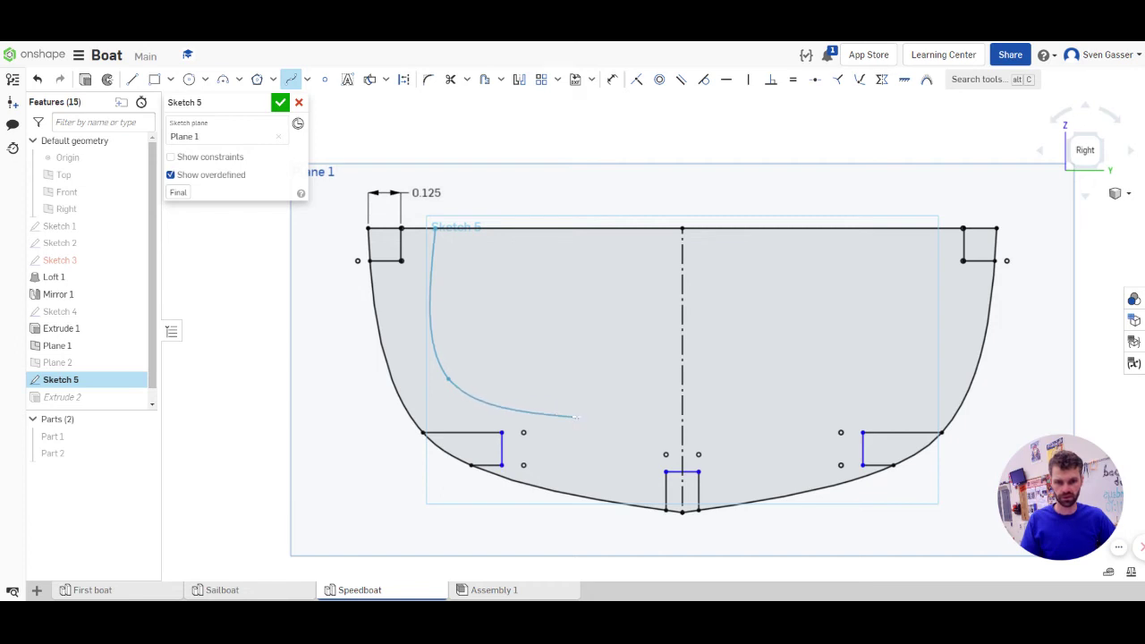
left_click(577, 417)
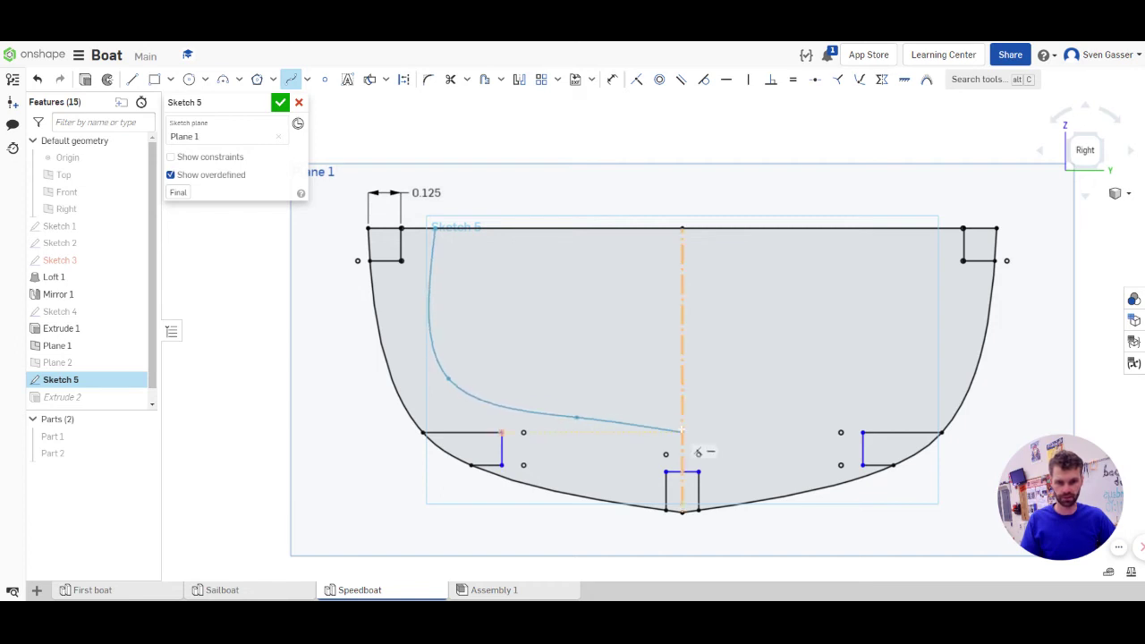
double_click(682, 432)
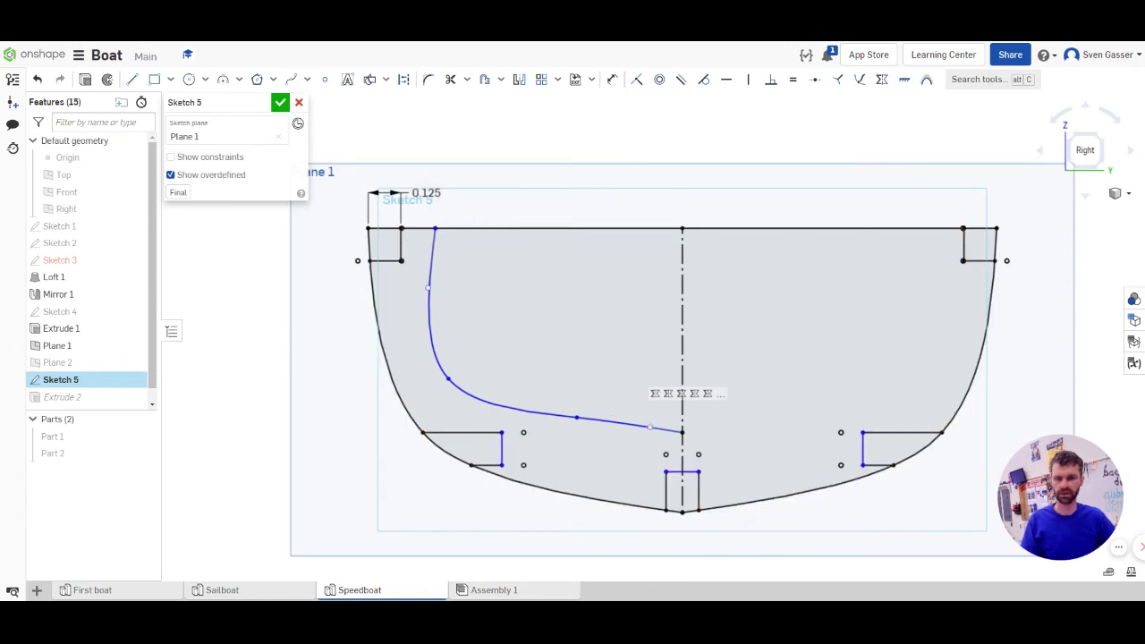
Mirror the inner spline about the vertical centreline
left_click(519, 78)
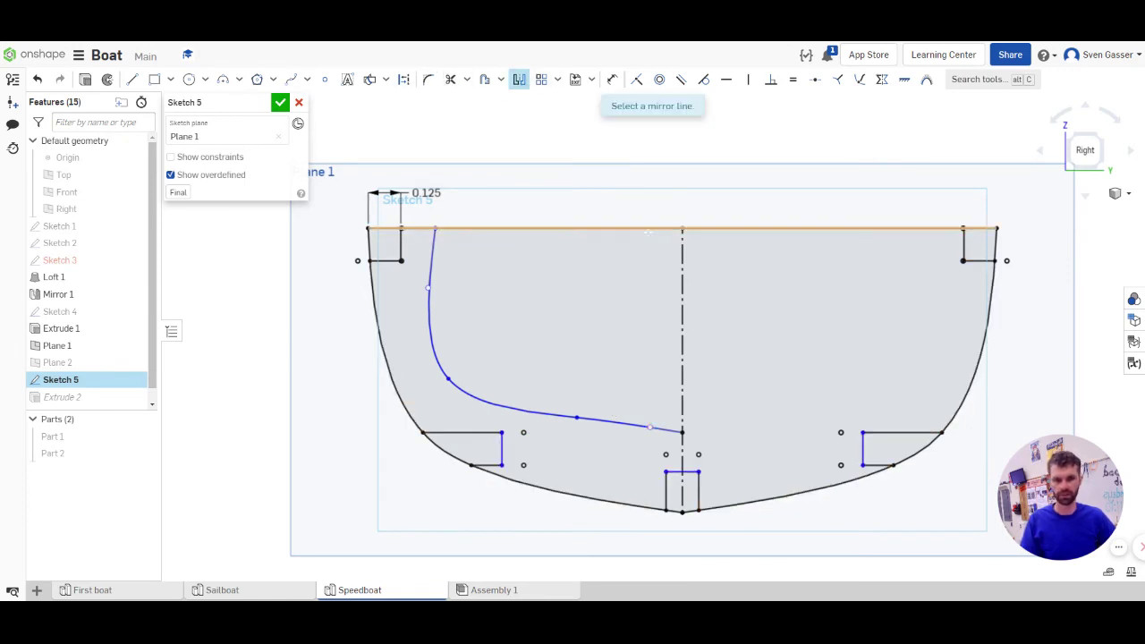
left_click(683, 259)
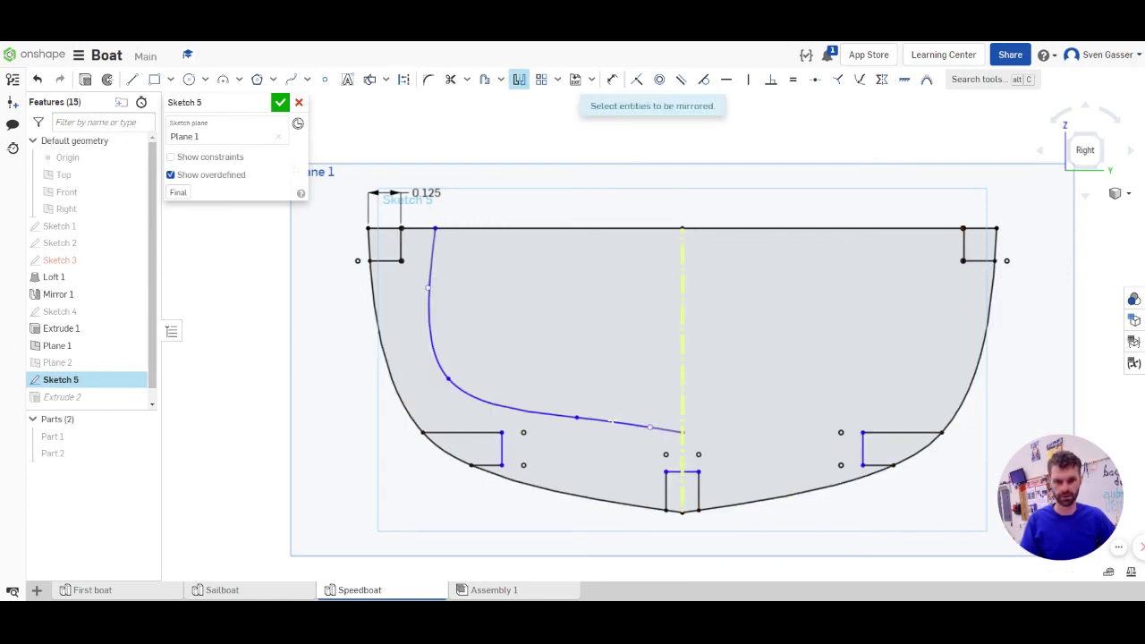
left_click(611, 421)
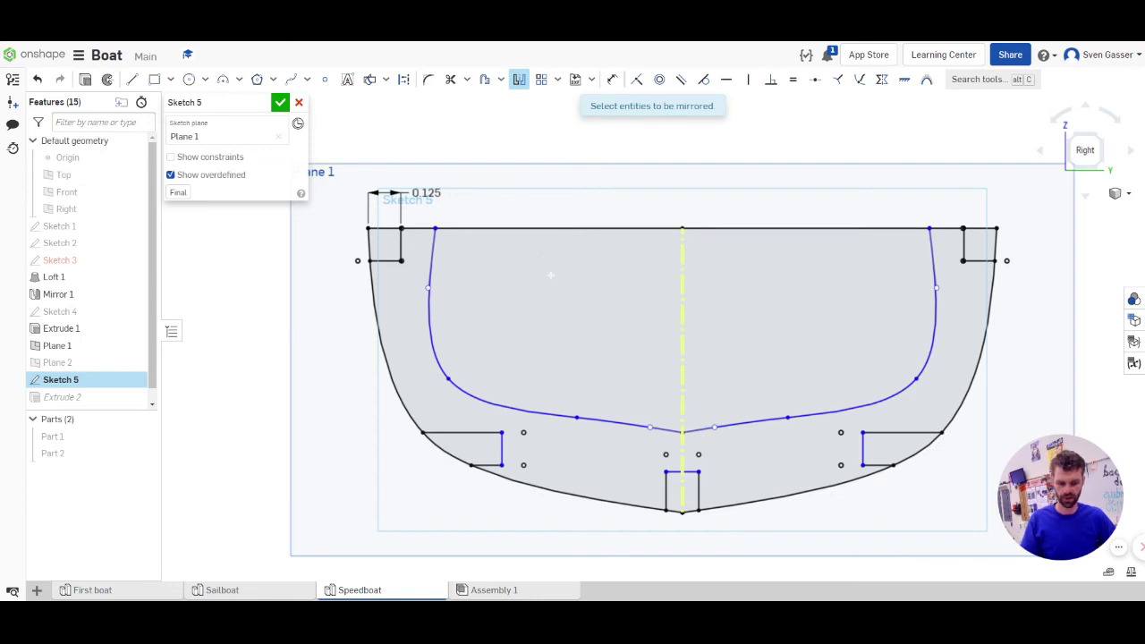
Trim away the top edge between the two inner splines and finish the sketch
key("m")
left_click(644, 229)
left_click(719, 230)
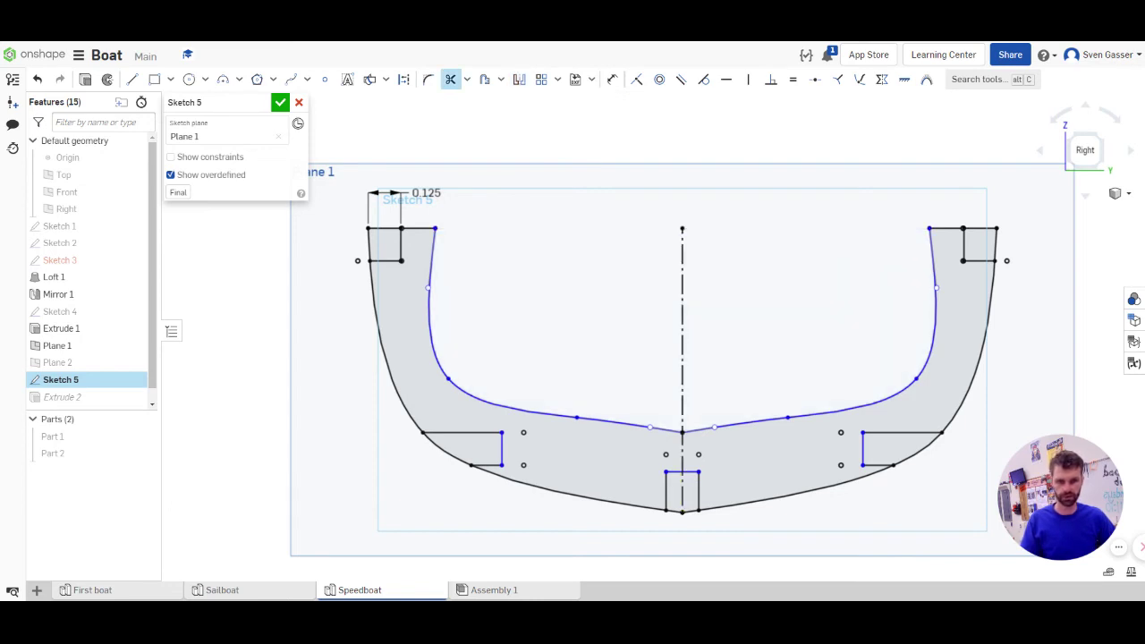
left_click(280, 102)
Show Plane 2 and hide Plane 1, with the whole model fitted in view
right_click_drag(532, 335, 306, 257)
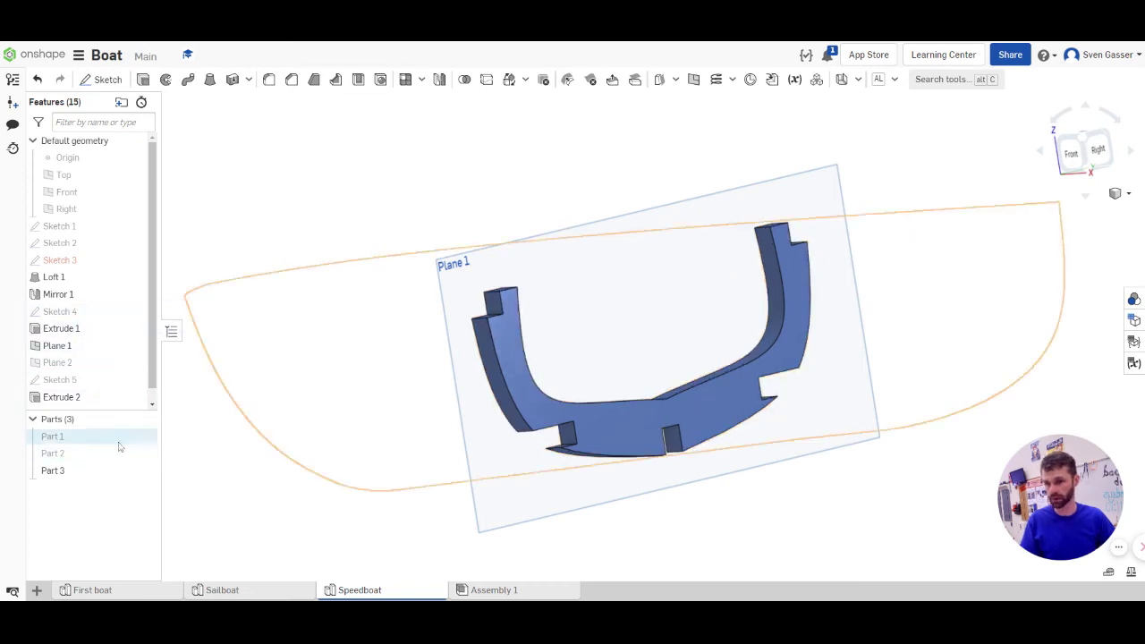
left_click(134, 361)
key("f")
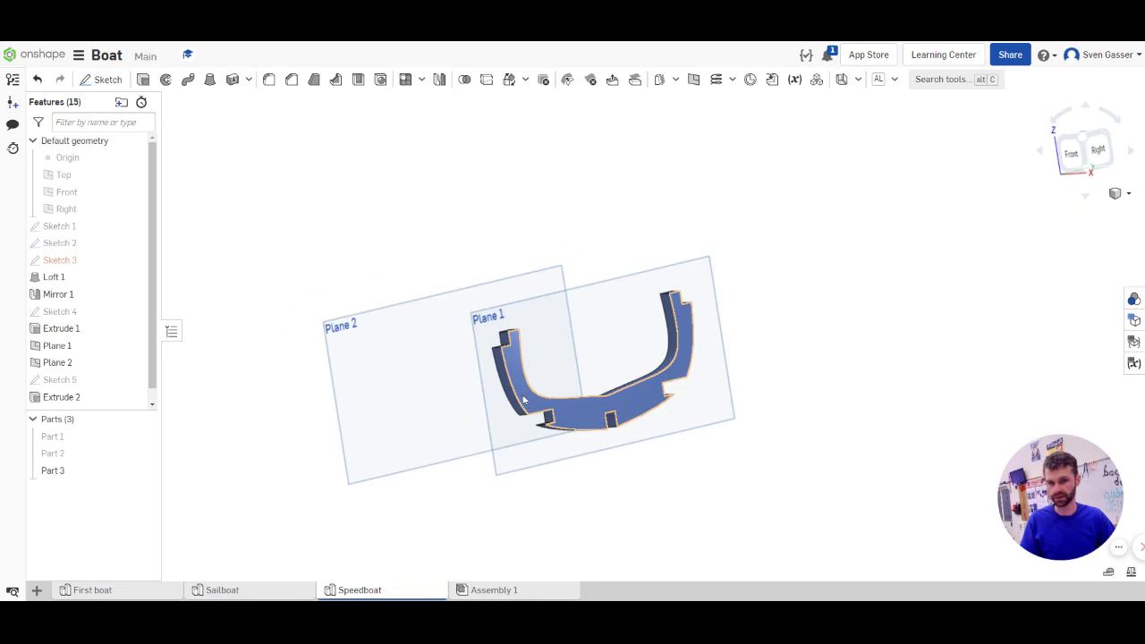
left_click(134, 345)
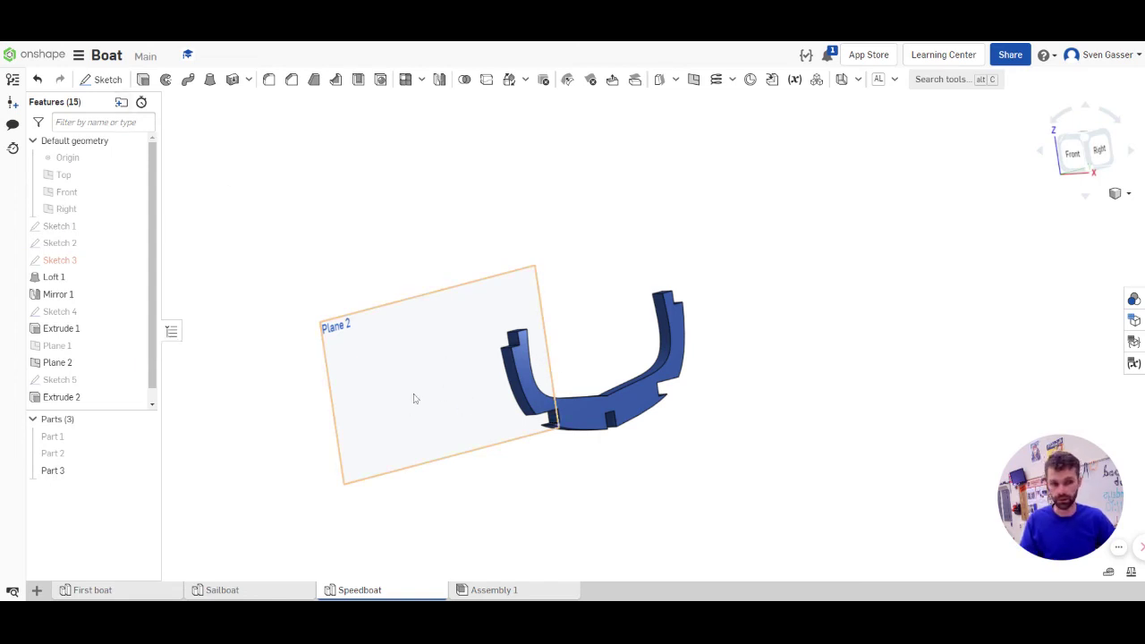
Show the hull and transom parts again together with the rib
mouse_move(1021, 512)
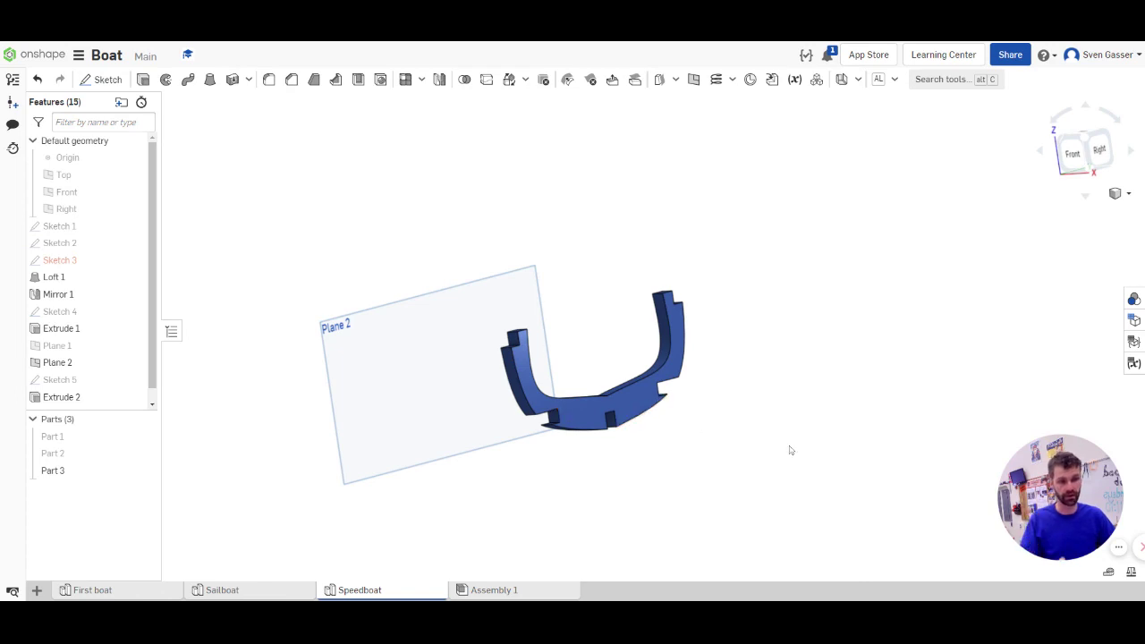
mouse_move(1037, 538)
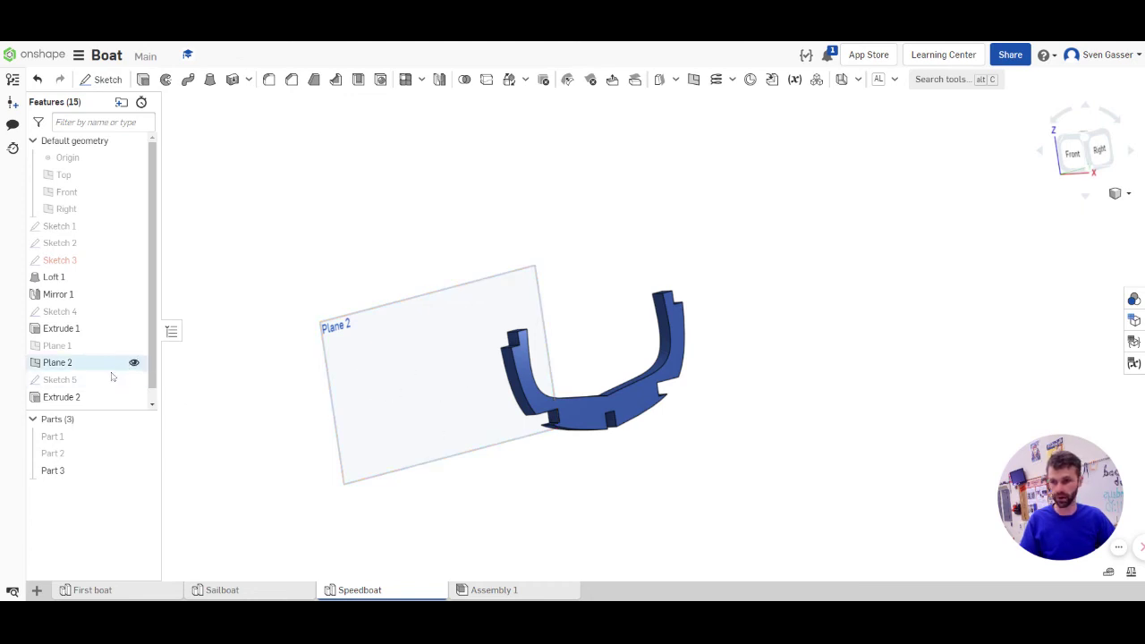
left_click(144, 453)
left_click(144, 436)
right_click_drag(399, 419, 344, 343)
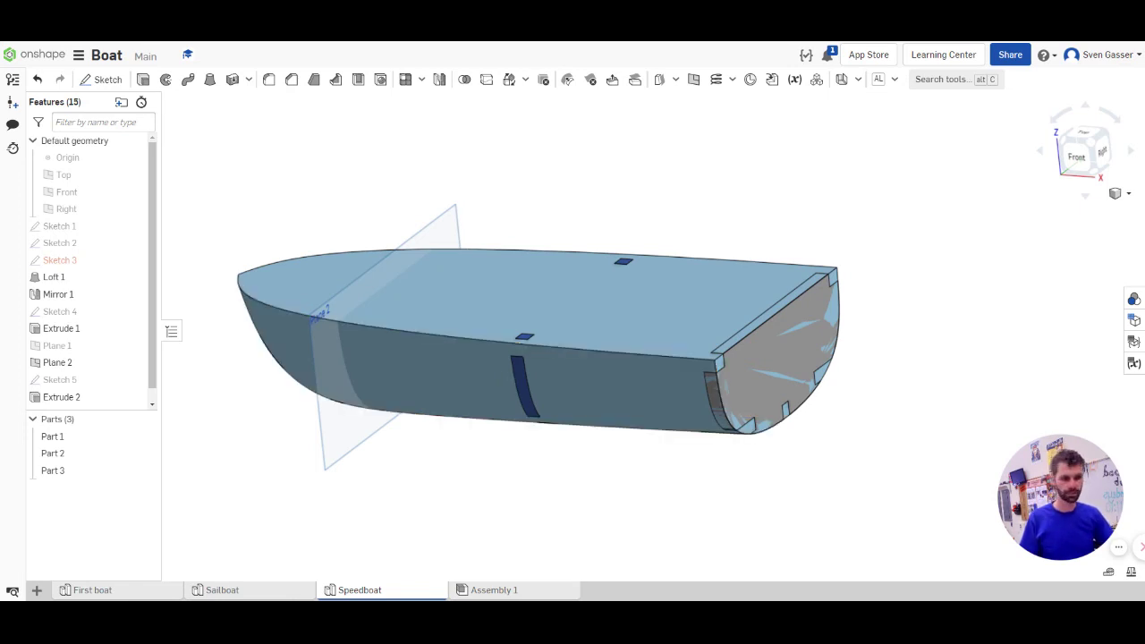
mouse_move(1085, 491)
mouse_move(1131, 527)
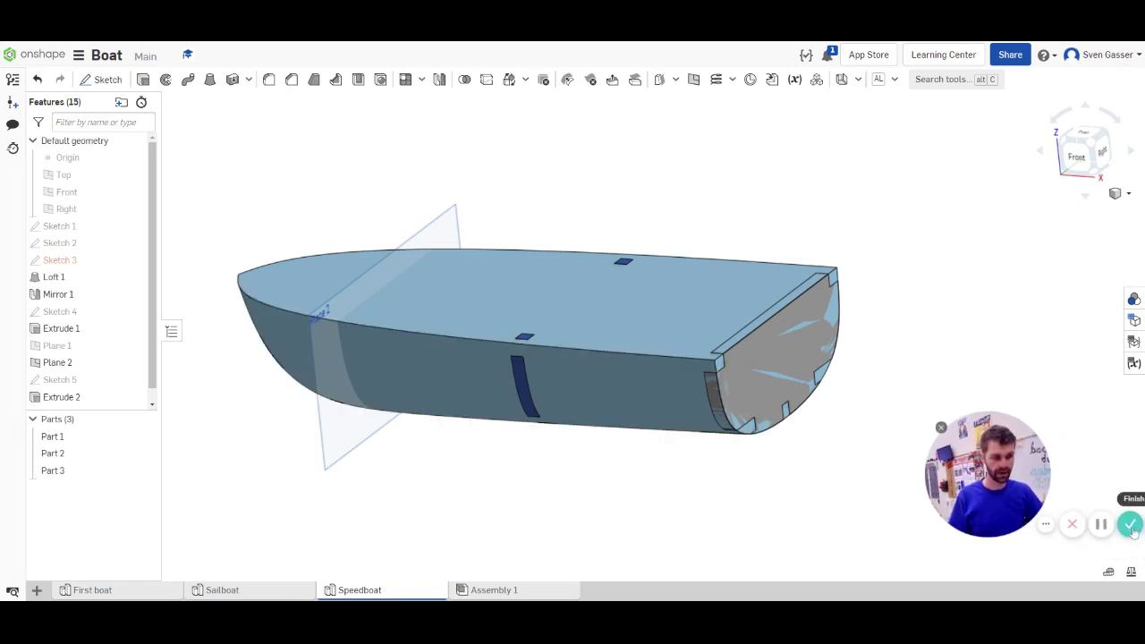
left_click(1102, 526)
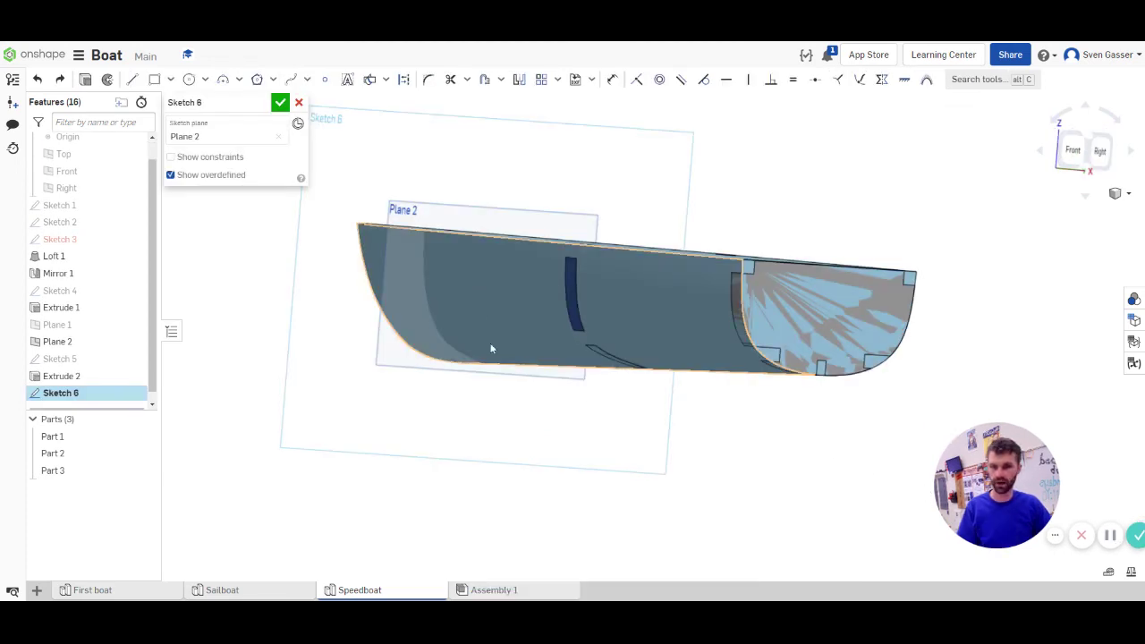
Intersect the hull with the sketch on Plane 2 to create the new rib's closed outline
right_click_drag(549, 443, 497, 298)
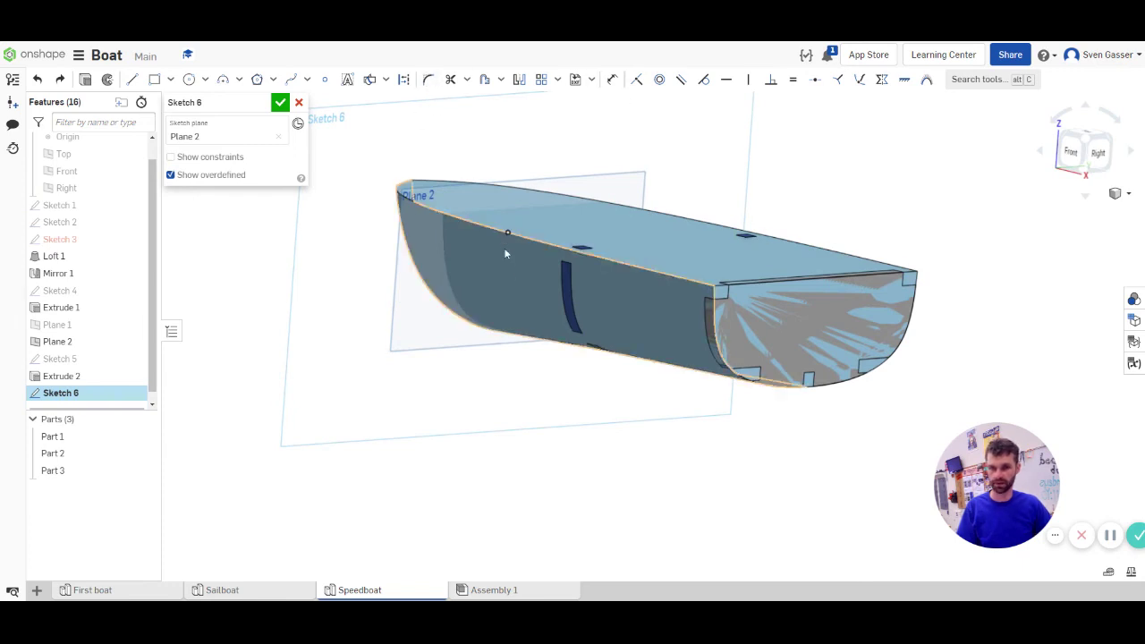
mouse_move(529, 324)
right_mouse_down()
mouse_move(386, 223)
mouse_move(537, 316)
mouse_move(525, 353)
mouse_move(495, 280)
right_mouse_up()
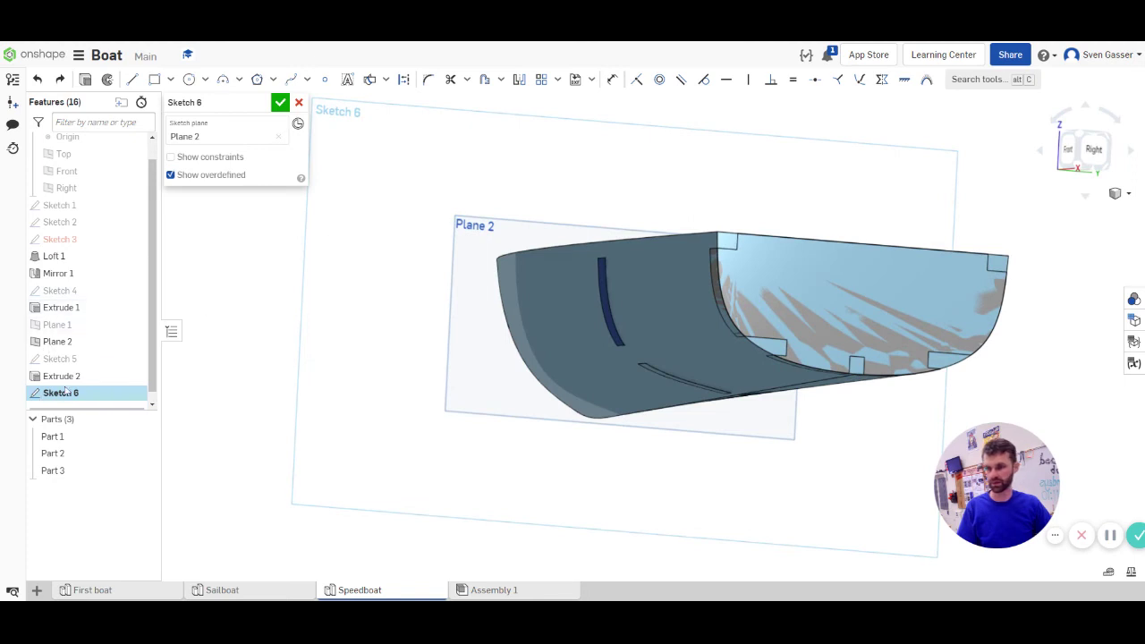
key("n")
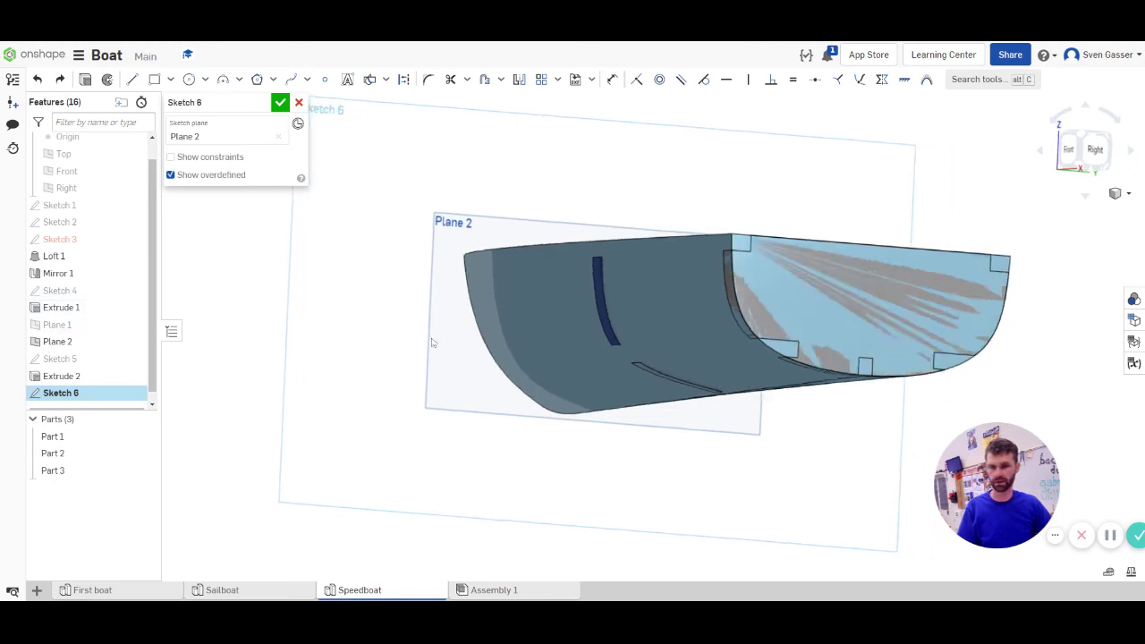
left_click(370, 78)
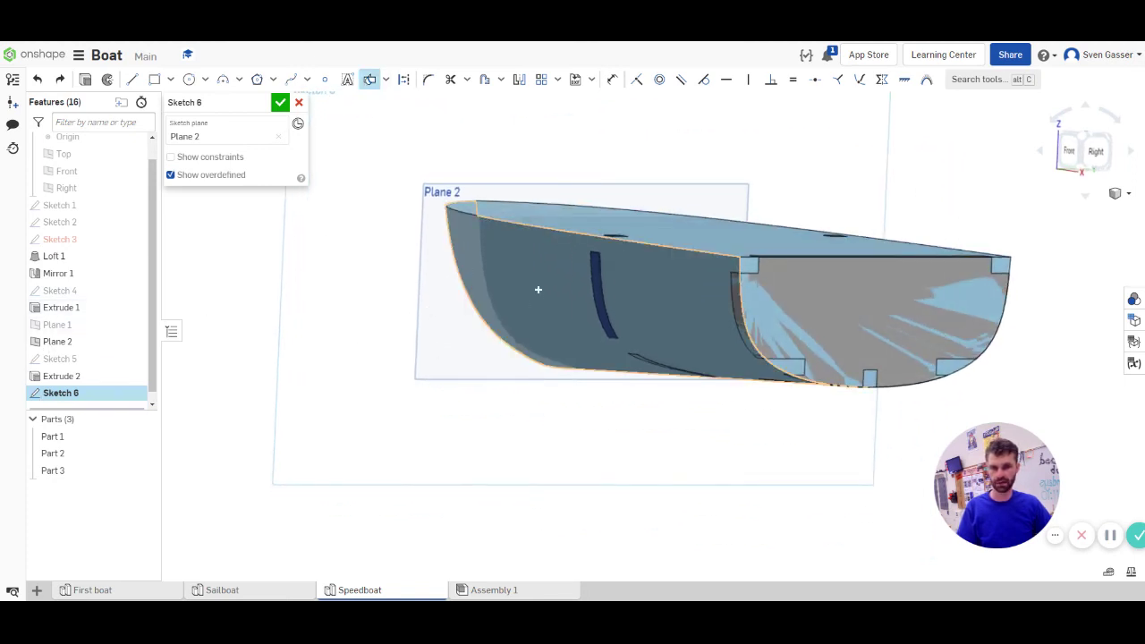
right_click_drag(546, 295, 562, 293)
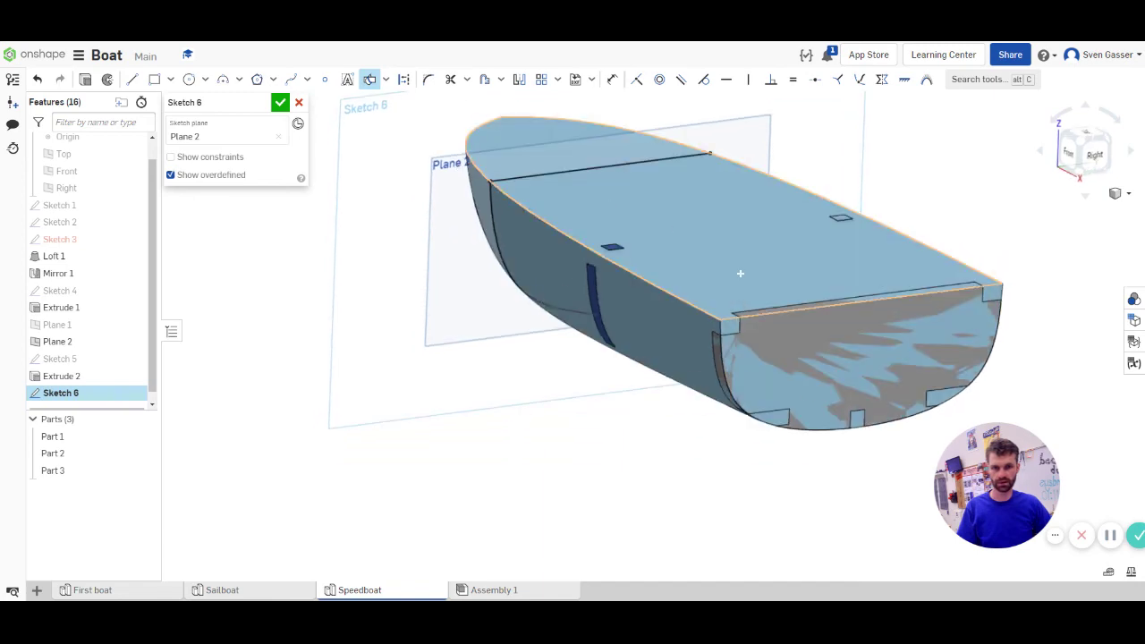
mouse_move(740, 273)
right_mouse_down()
mouse_move(971, 256)
mouse_move(956, 235)
mouse_move(1005, 286)
mouse_move(1072, 309)
right_mouse_up()
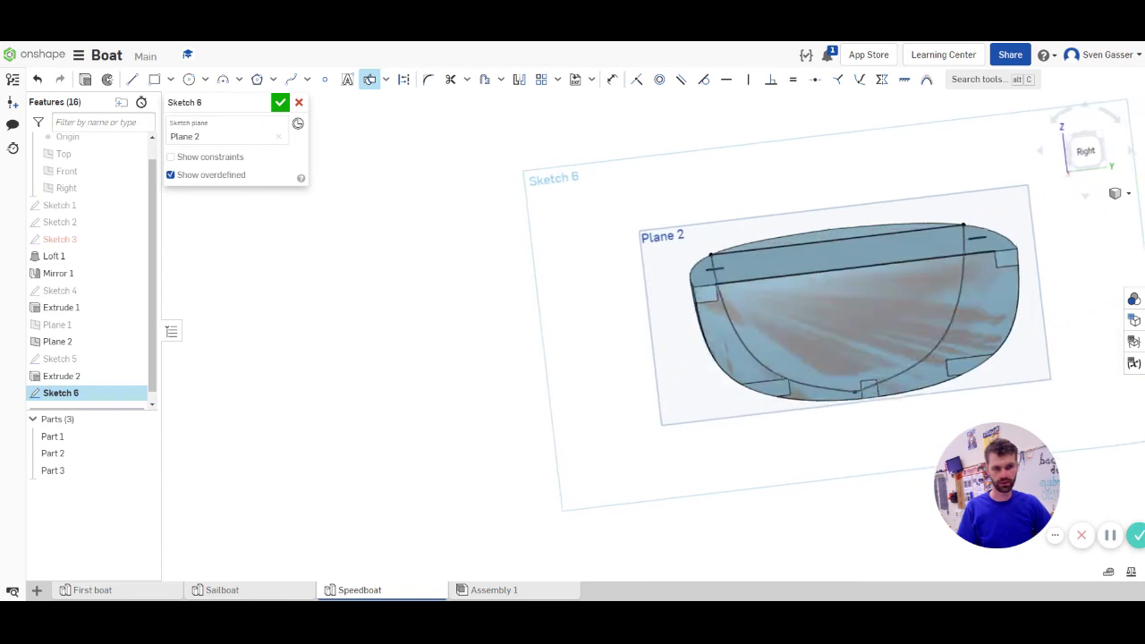
right_click_drag(638, 315, 548, 329)
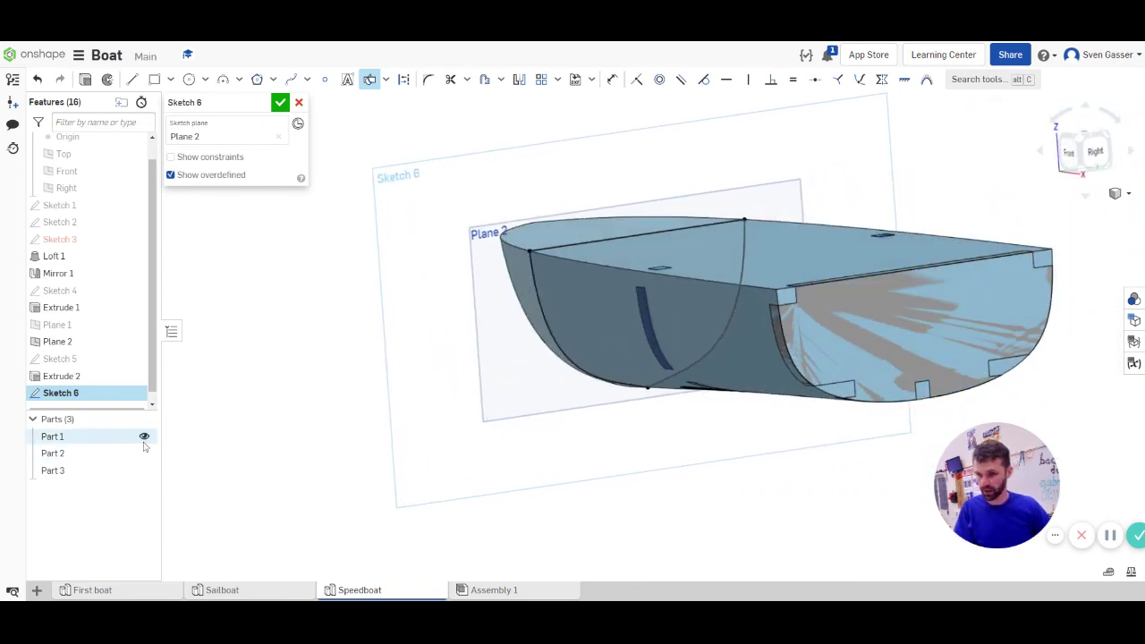
Hide the hull (Part 1) and the first rib (Part 3), leaving the transom beside the rib outline
left_click(144, 436)
left_click(144, 470)
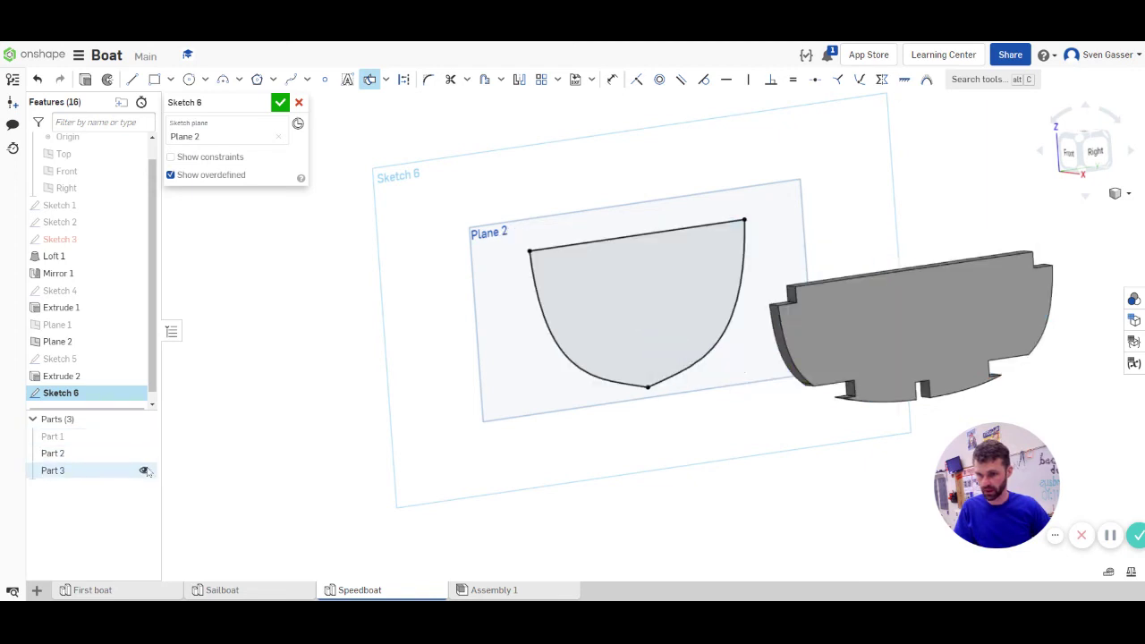
right_click_drag(627, 290, 613, 289)
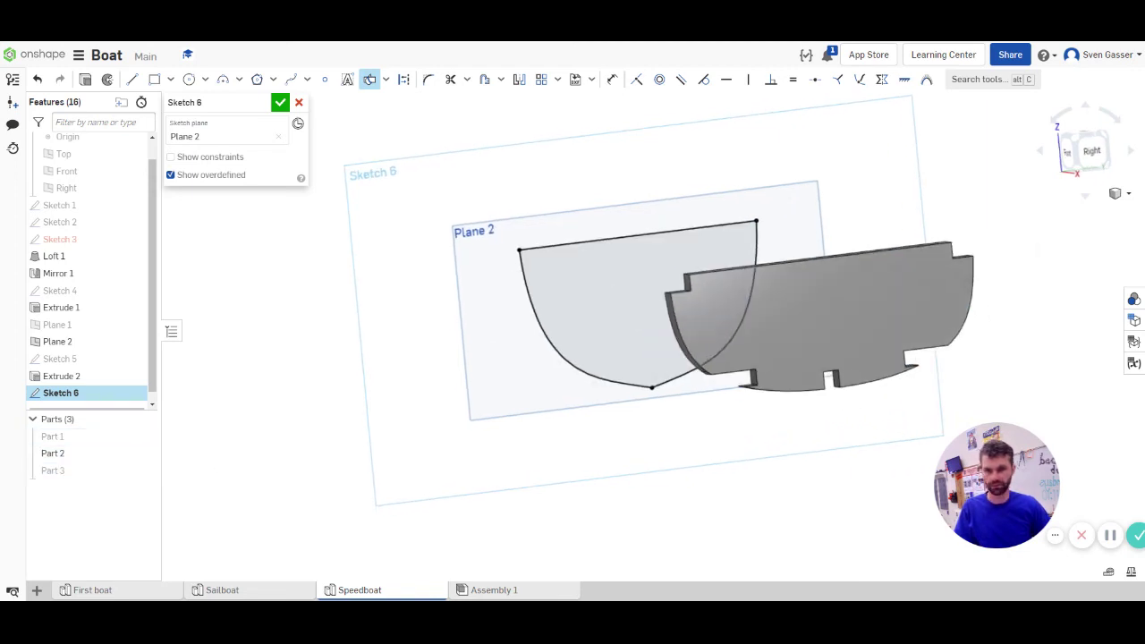
Project the transom's notch corner points into the sketch, hide the transom (Part 2) and face the sketch plane
left_click(385, 79)
left_click(403, 123)
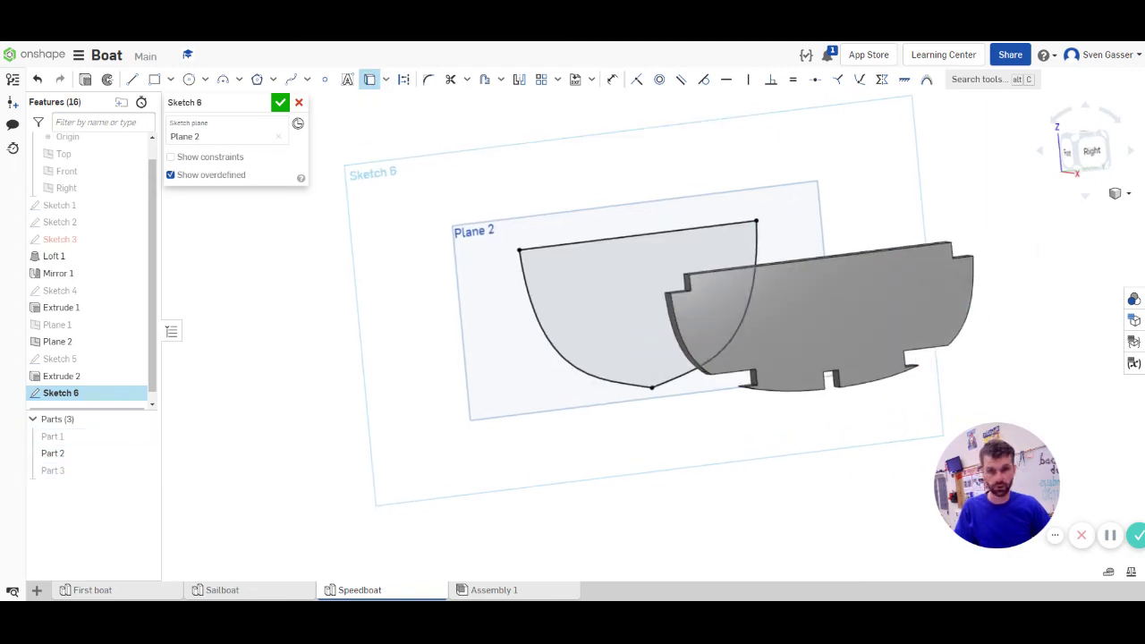
scroll(640, 264, "up", 3)
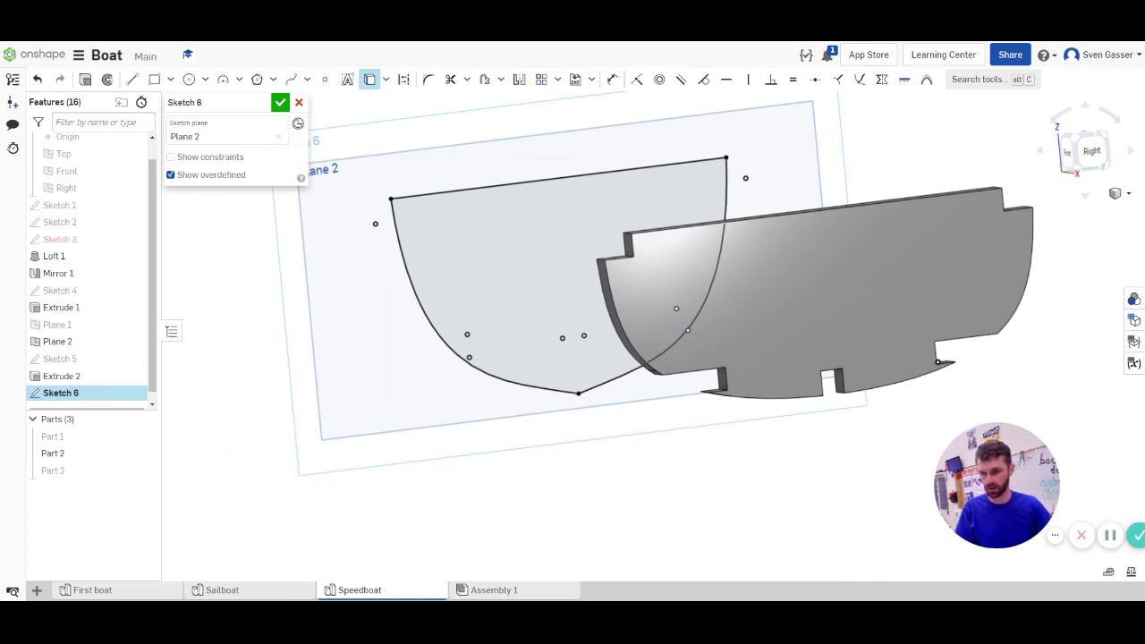
left_click(146, 454)
left_click(1090, 150)
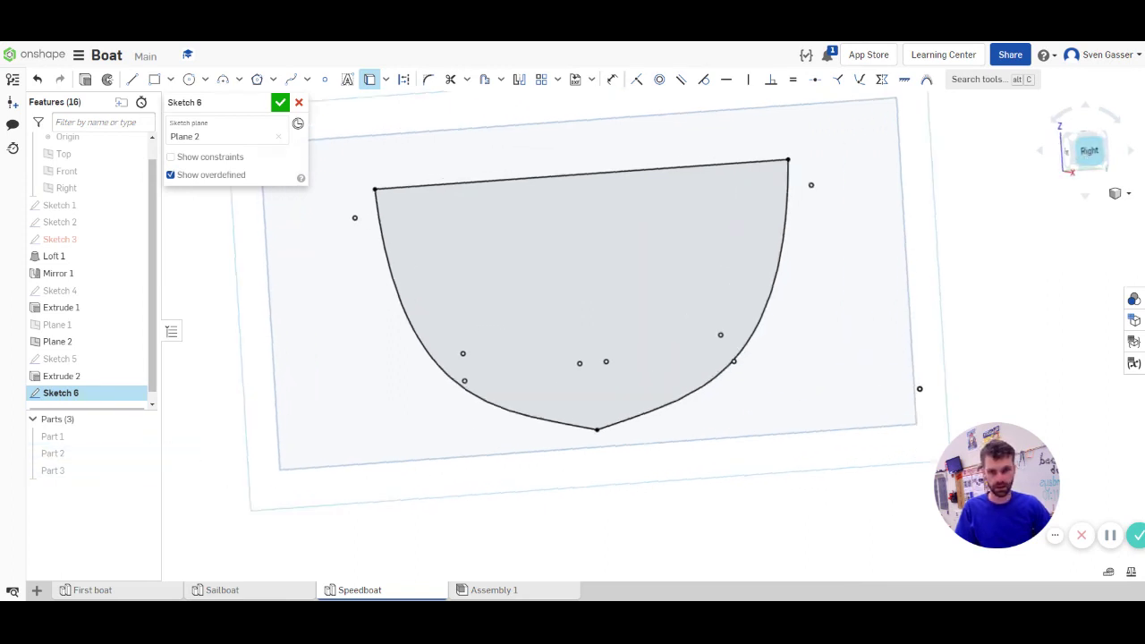
Sketch a keel notch 0.125 in wide and about 0.14 in high at the outline's lowest point, and check its width
scroll(640, 395, "up", 5)
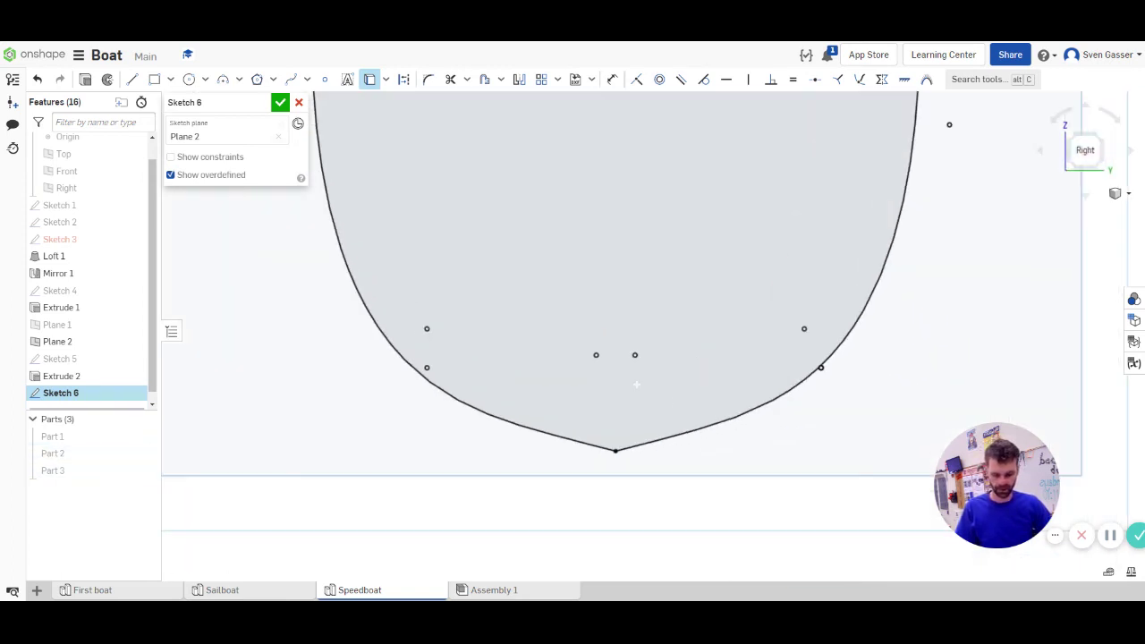
scroll(636, 384, "down", 2)
key("l")
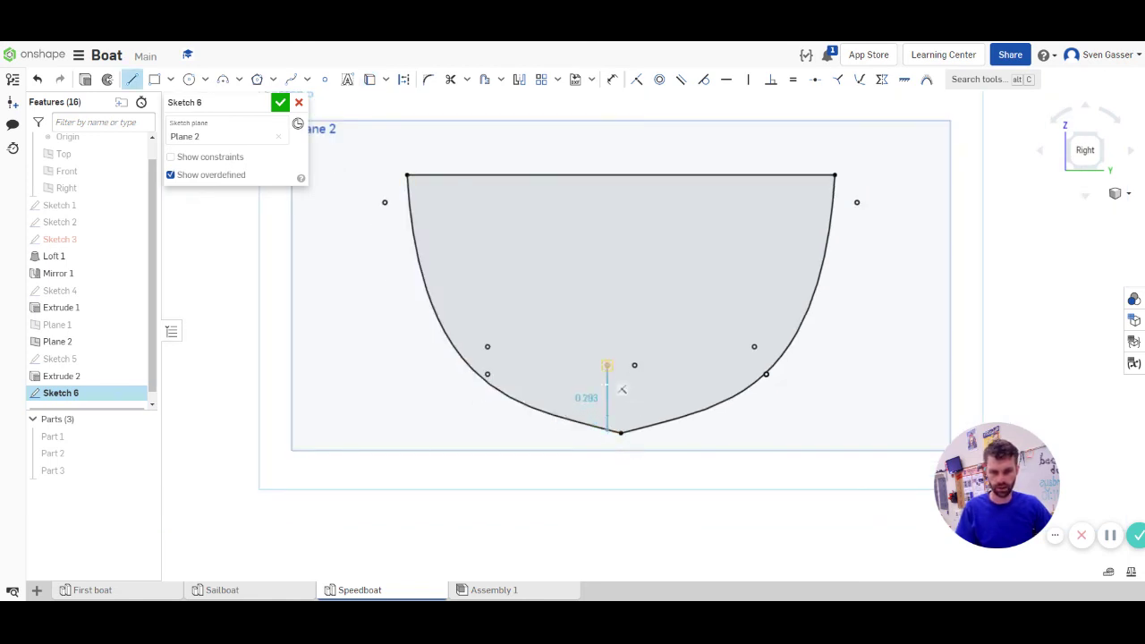
left_click(608, 398)
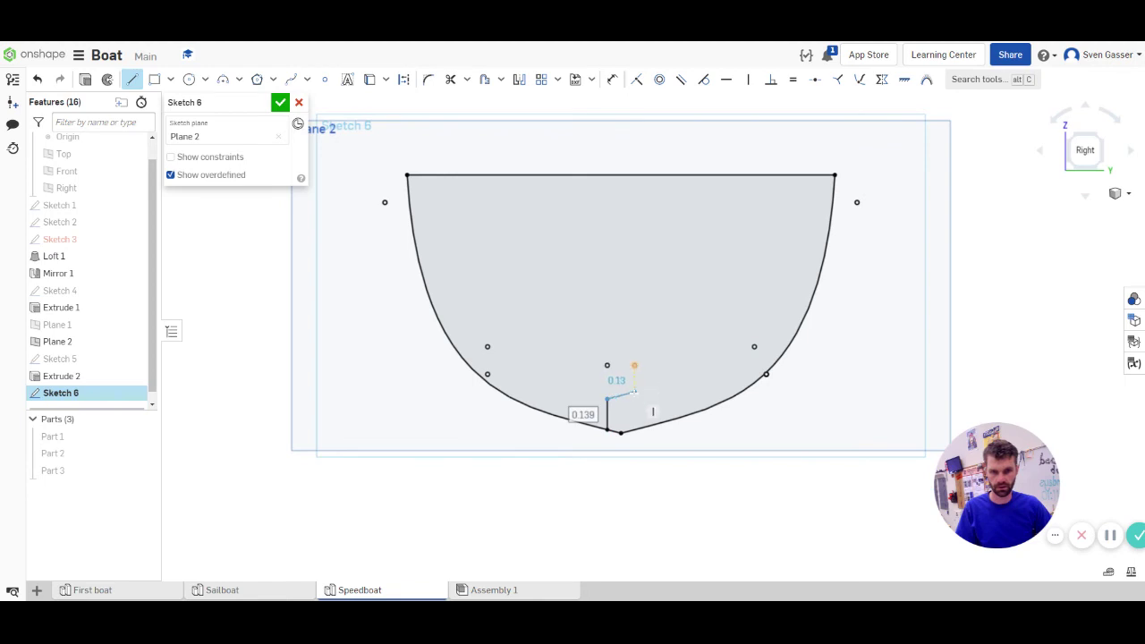
left_click(635, 399)
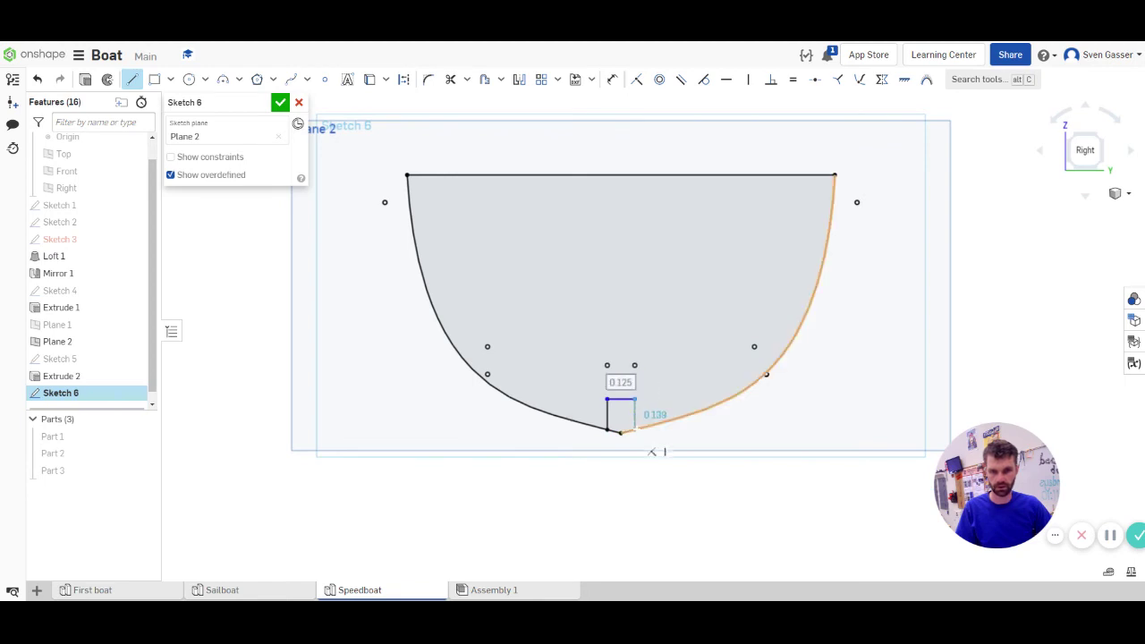
left_click(634, 428)
key("Escape")
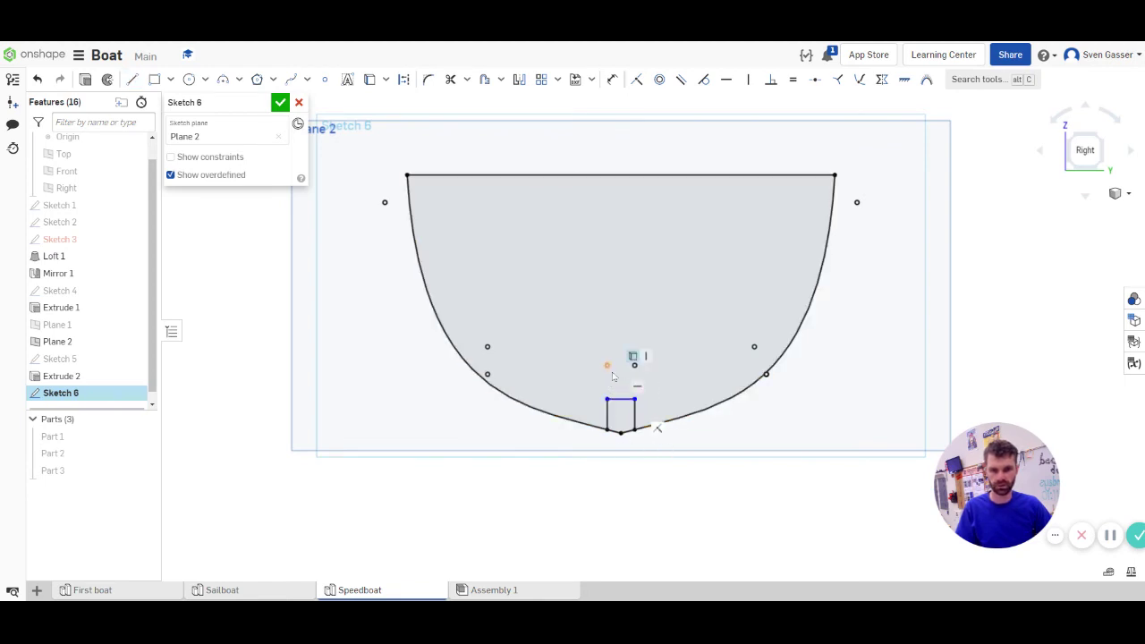
left_click(621, 398)
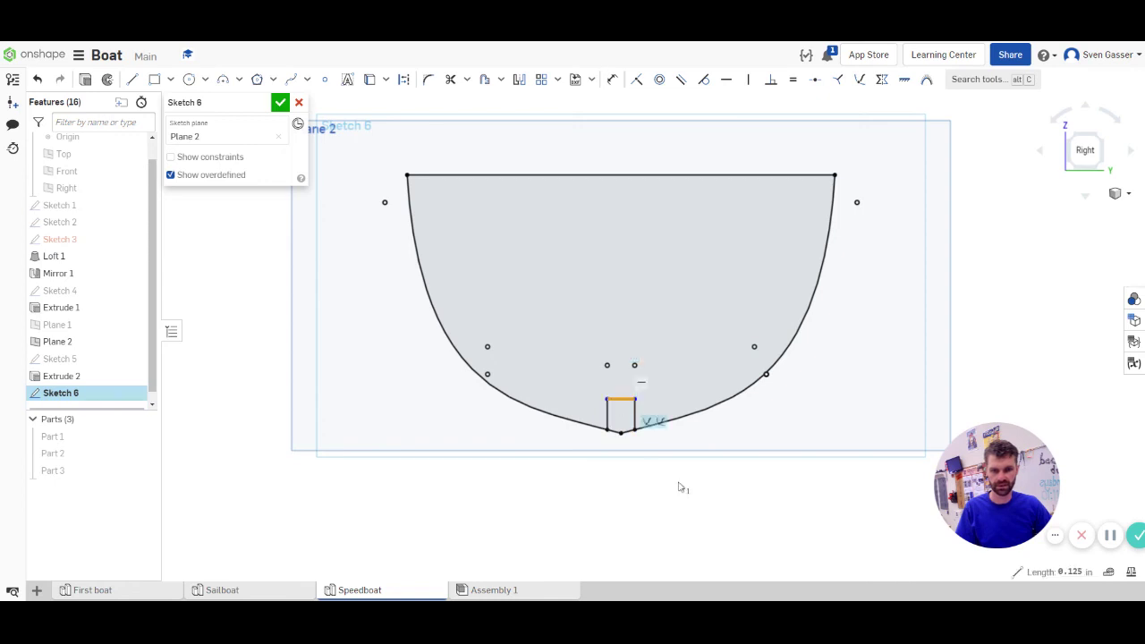
double_click(1070, 572)
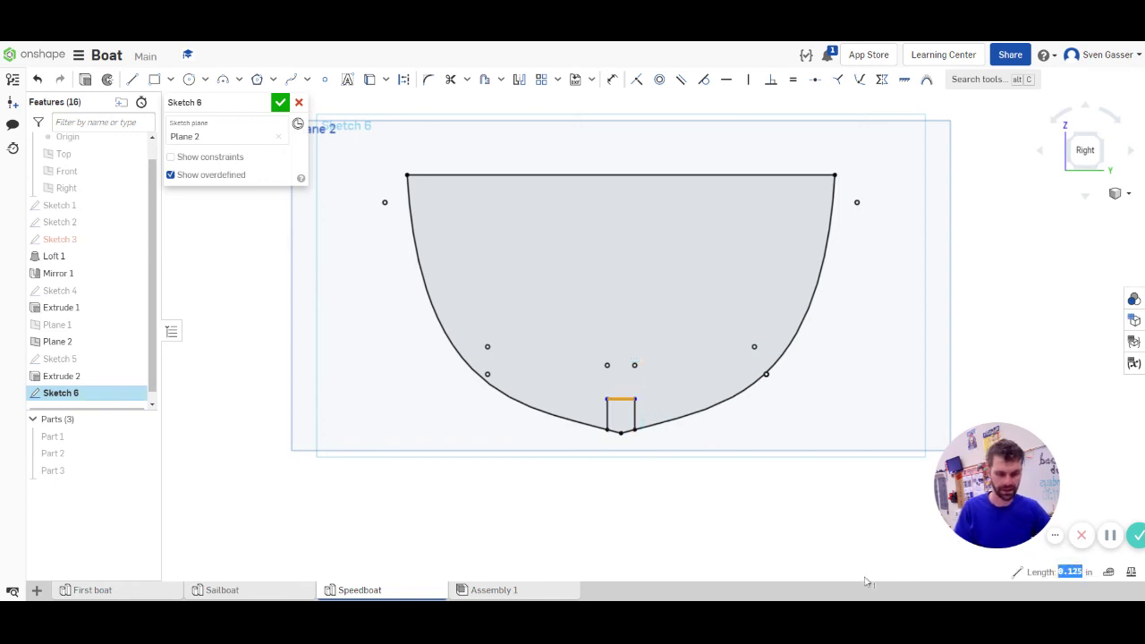
left_click(706, 470)
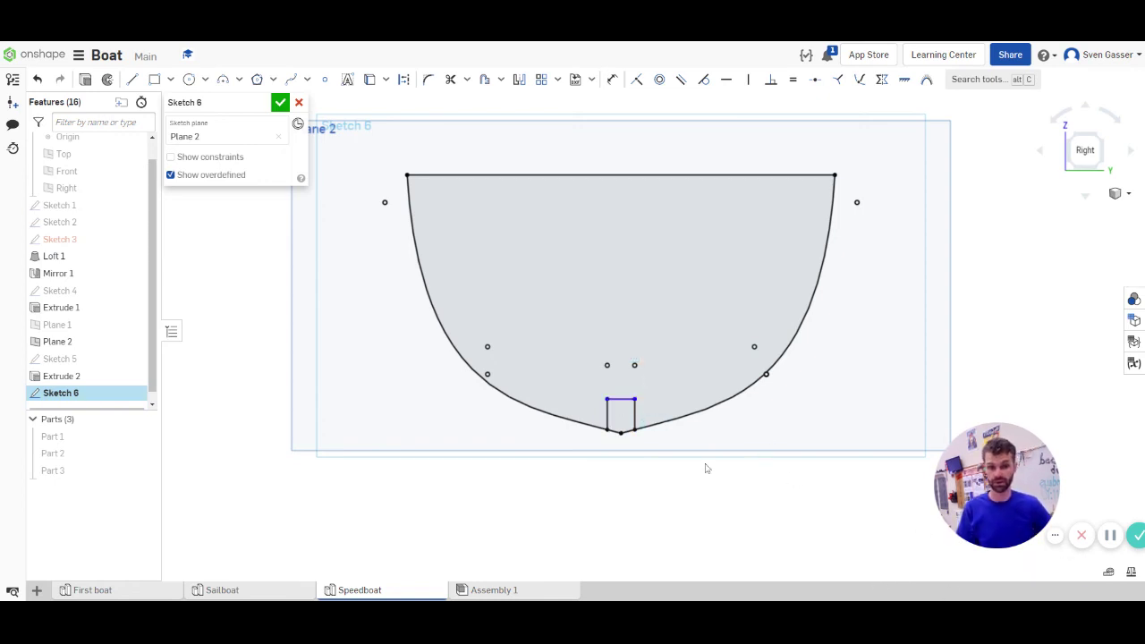
Sketch a notch 0.125 in high with a top edge about 0.2 in long on the outline's lower right curve, using the projected points
key("l")
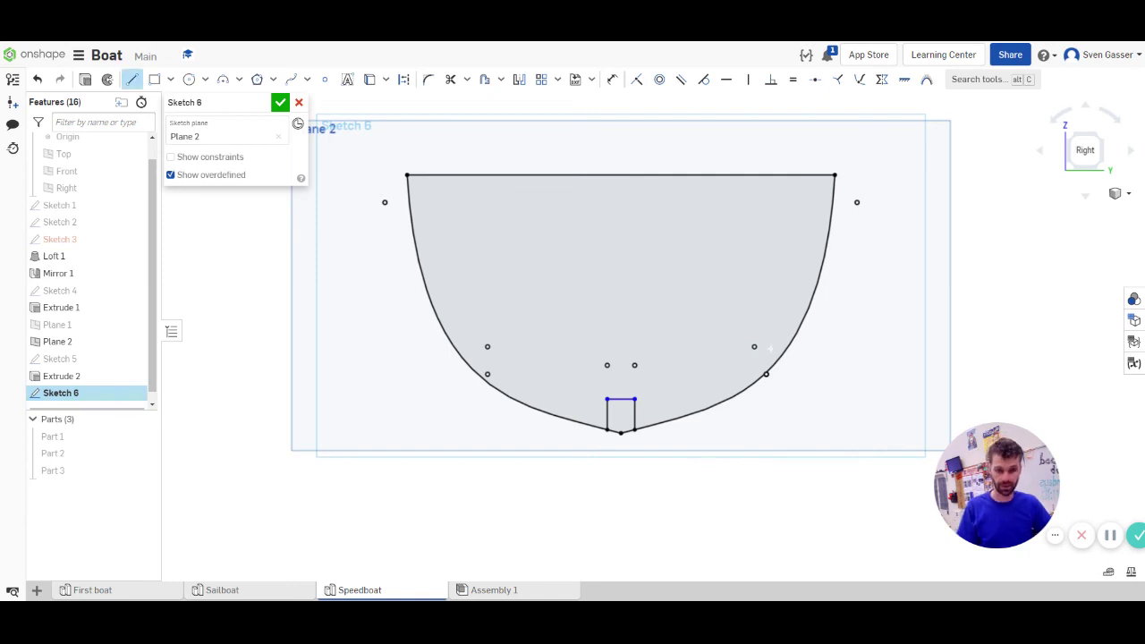
left_click(756, 346)
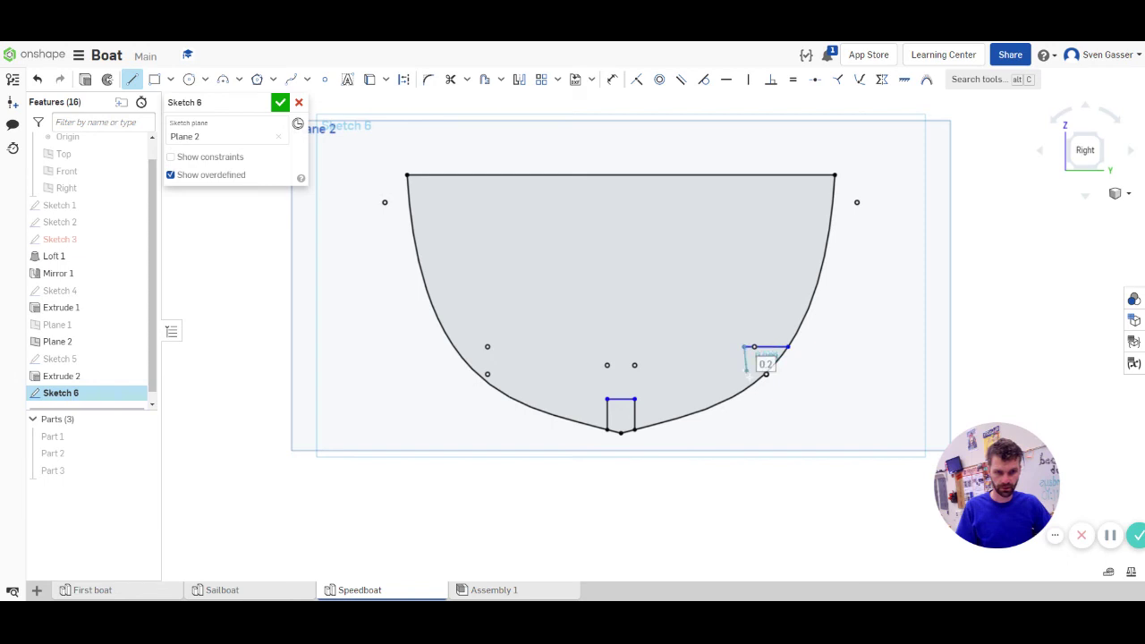
left_click(744, 374)
scroll(787, 396, "up", 5)
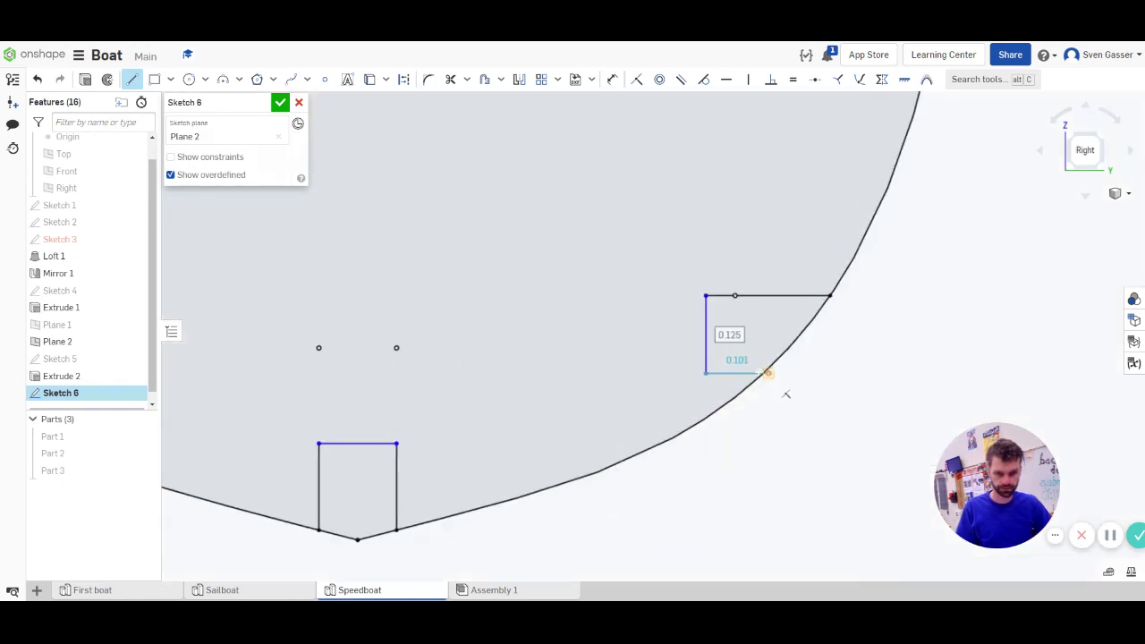
left_click(777, 394)
scroll(795, 397, "down", 5)
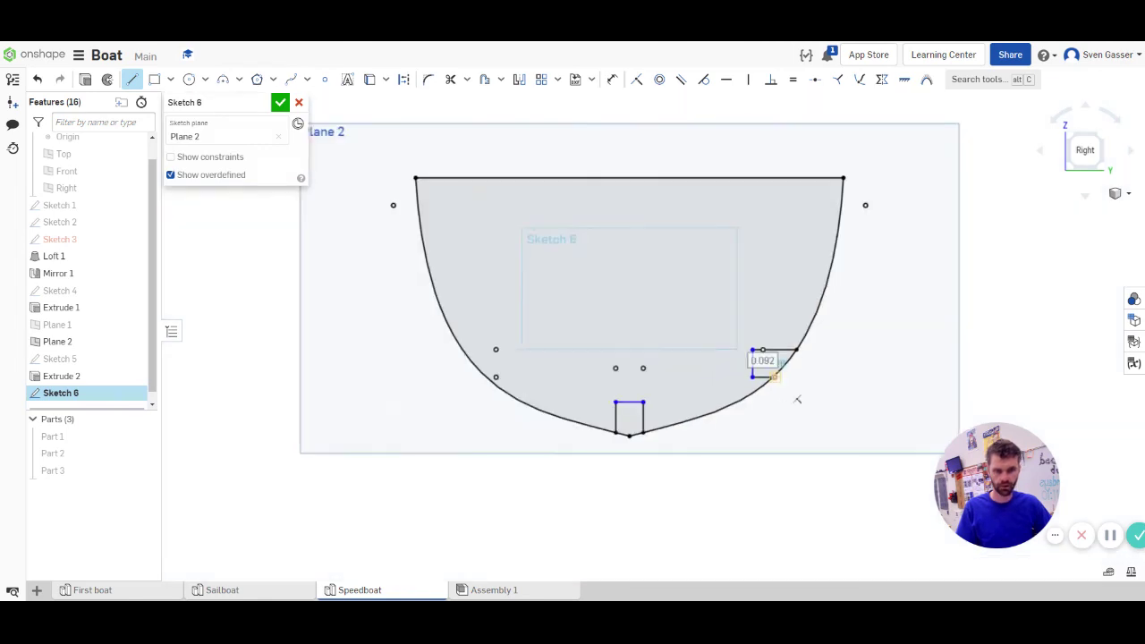
Sketch a notch 0.125 in deep at the outline's upper right corner, running from the top edge to the side curve
key("l")
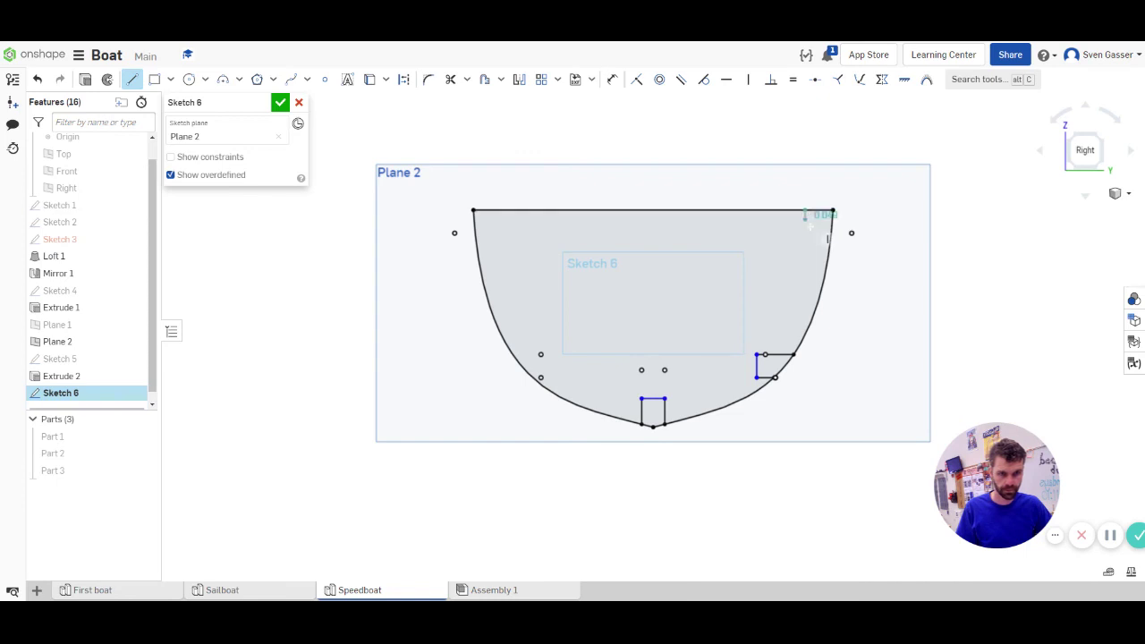
left_click(805, 211)
left_click(807, 233)
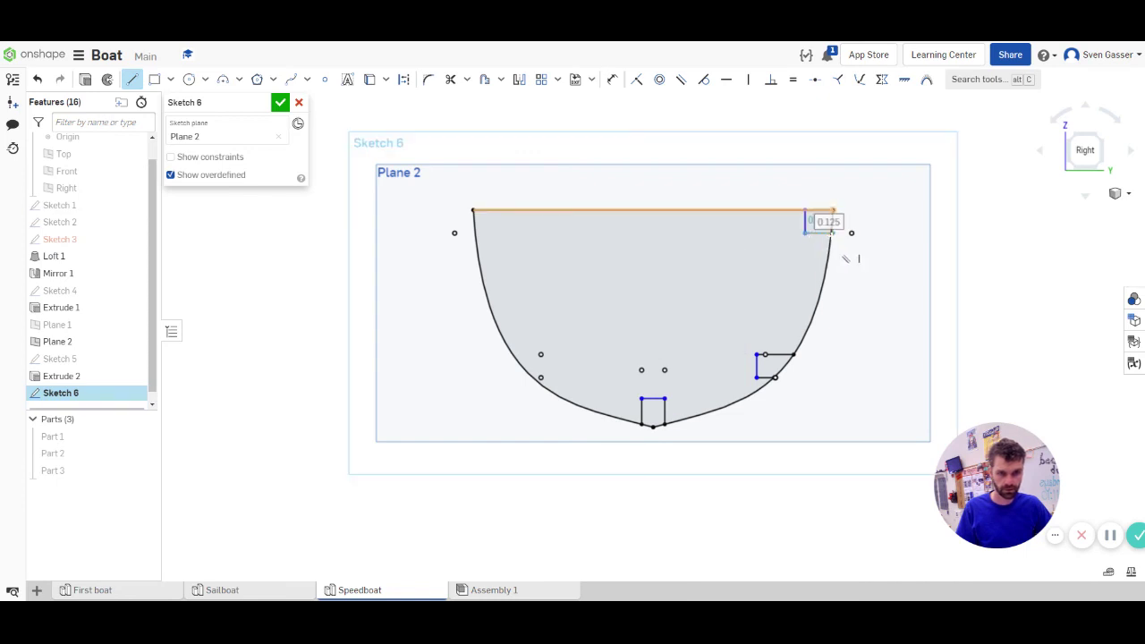
left_click(832, 232)
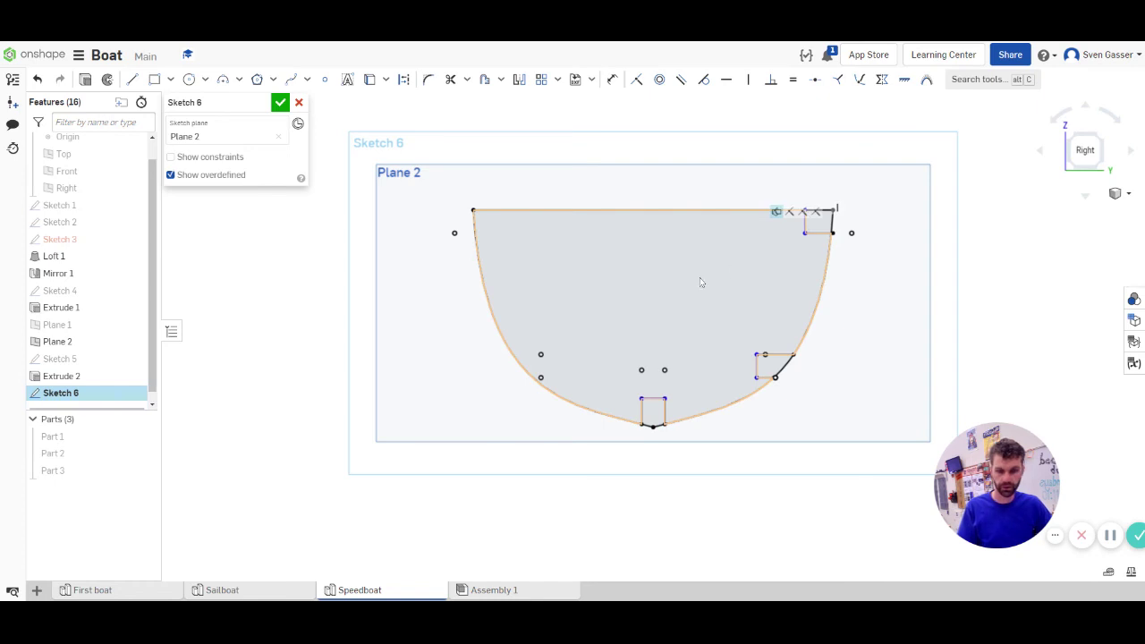
Draw a vertical centreline from the outline's lowest point to the top edge's midpoint and make it construction geometry
left_click(654, 427)
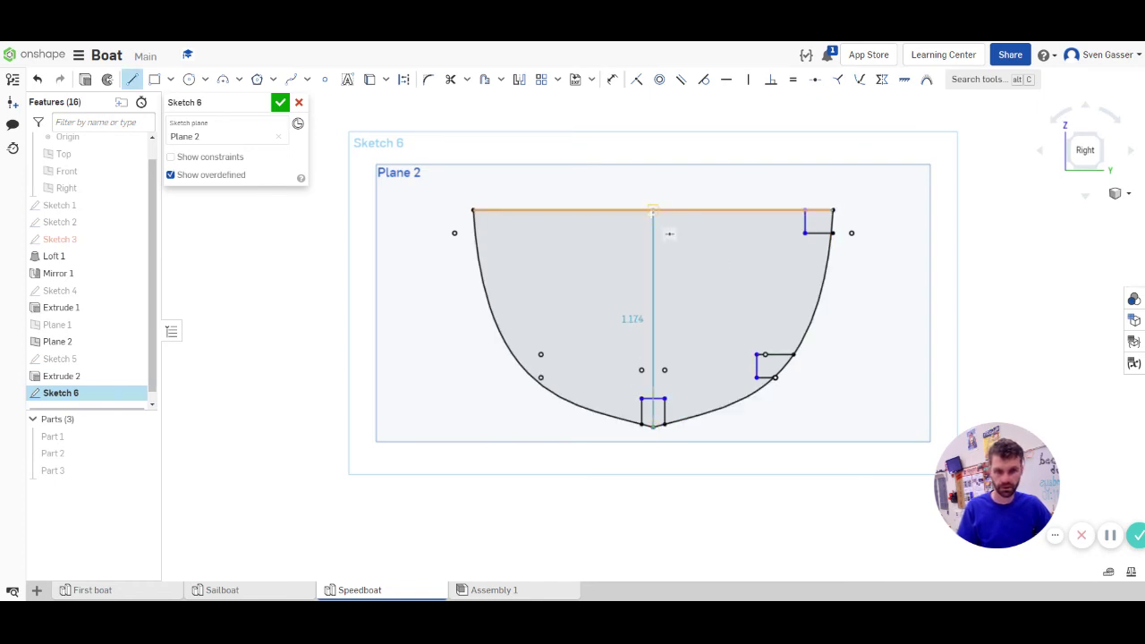
left_click(653, 212)
key("Escape")
left_click(654, 231)
key("q")
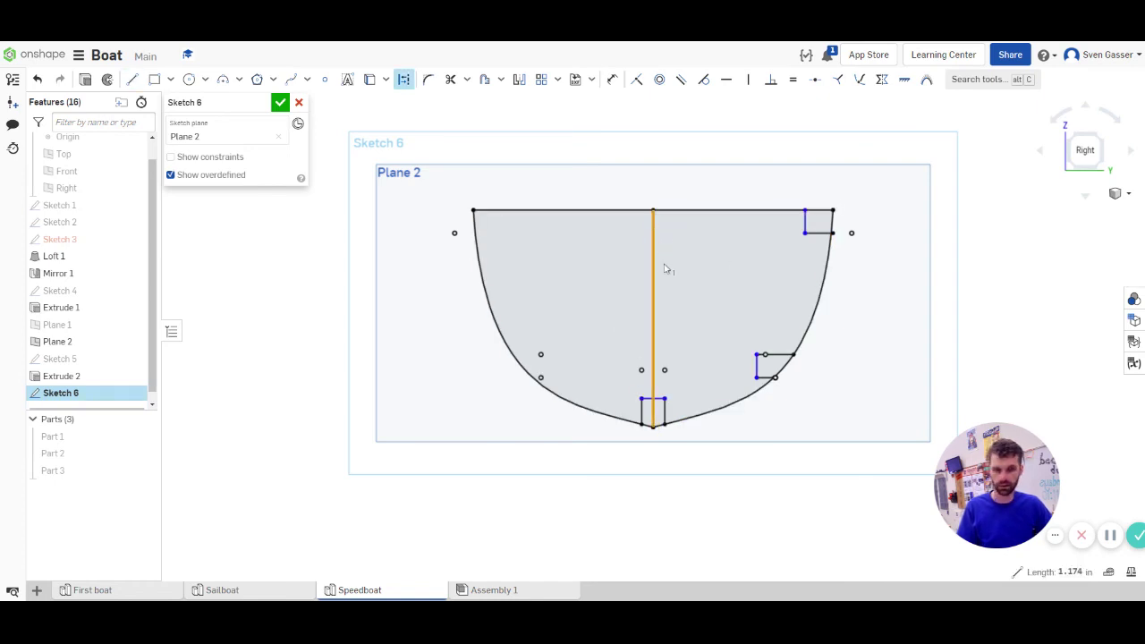
key("Escape")
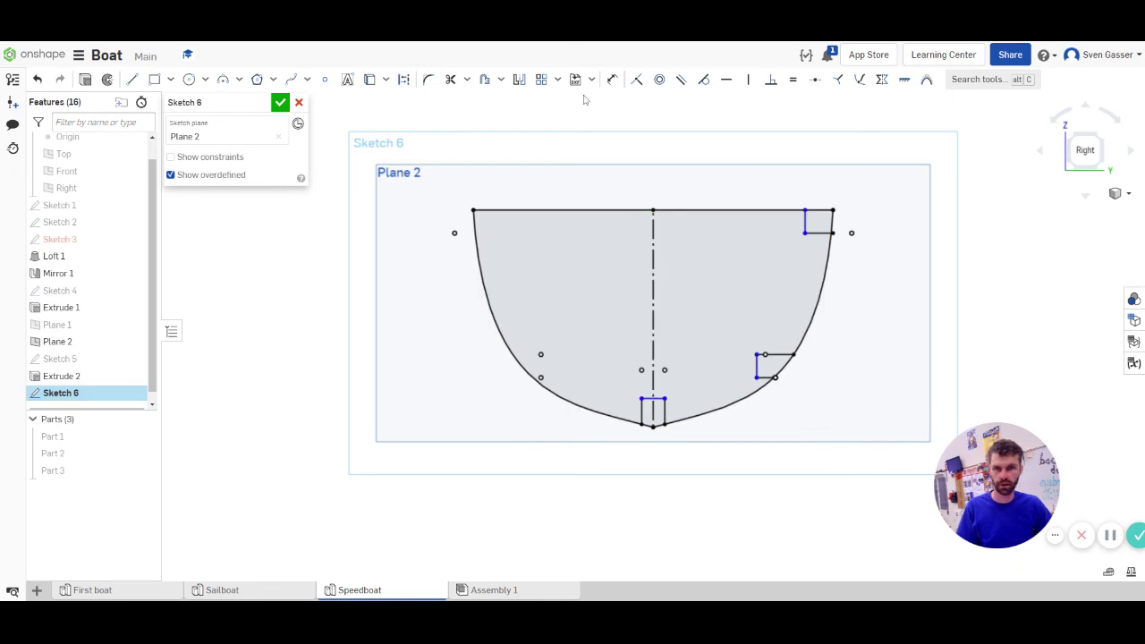
Mirror the upper corner notch and the lower side notch about the vertical construction centreline
left_click(519, 79)
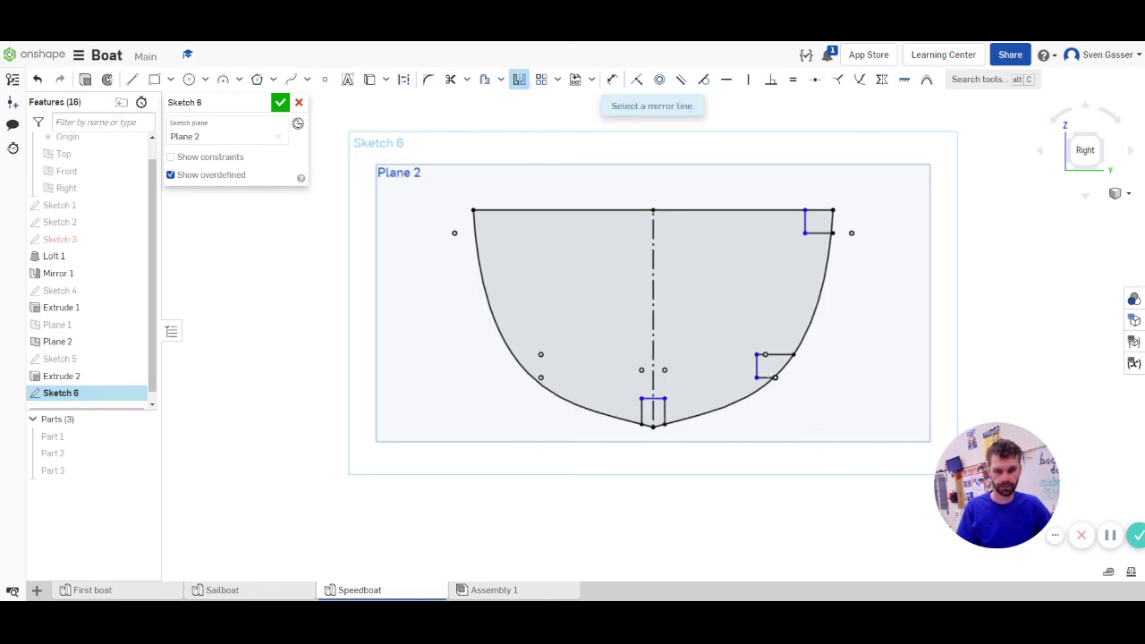
left_click_drag(736, 336, 807, 400)
left_click_drag(790, 197, 842, 250)
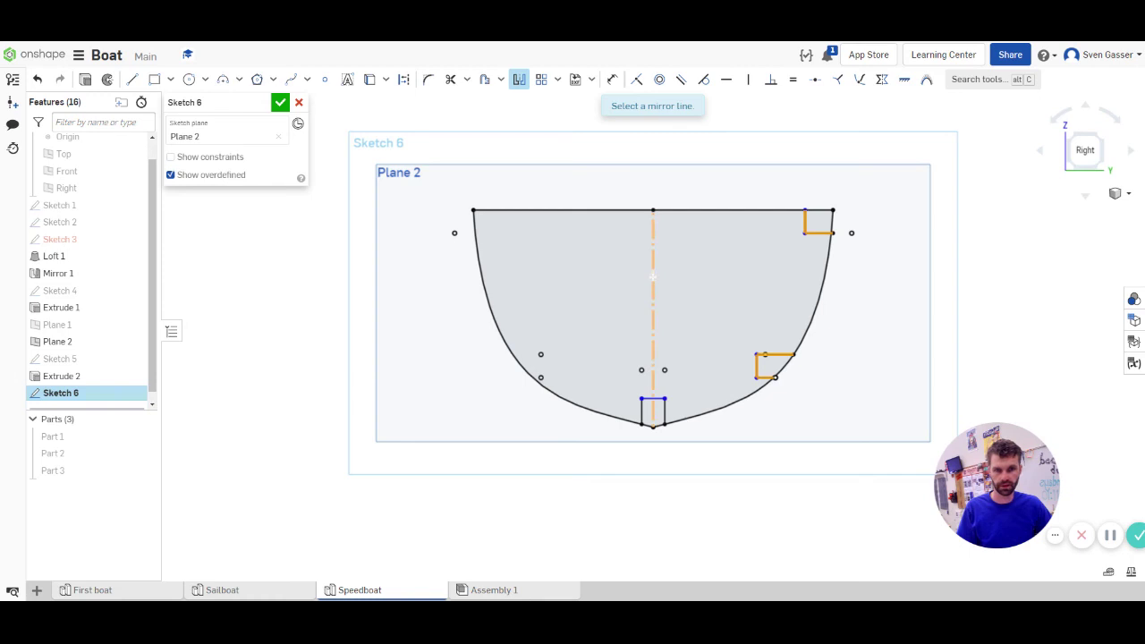
left_click(662, 188)
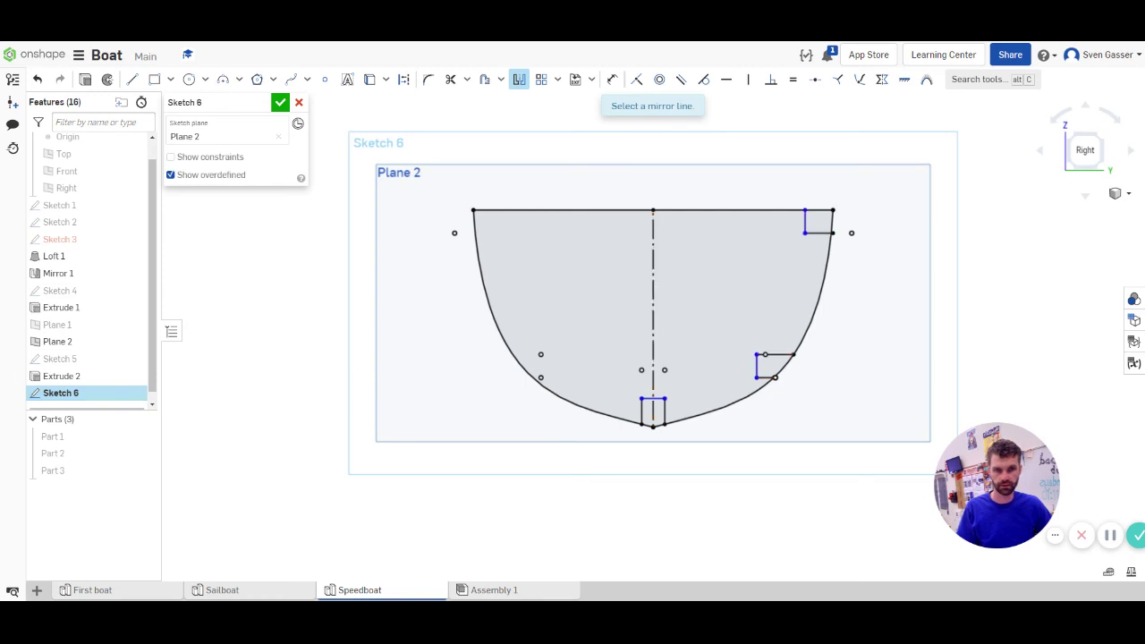
left_click(653, 259)
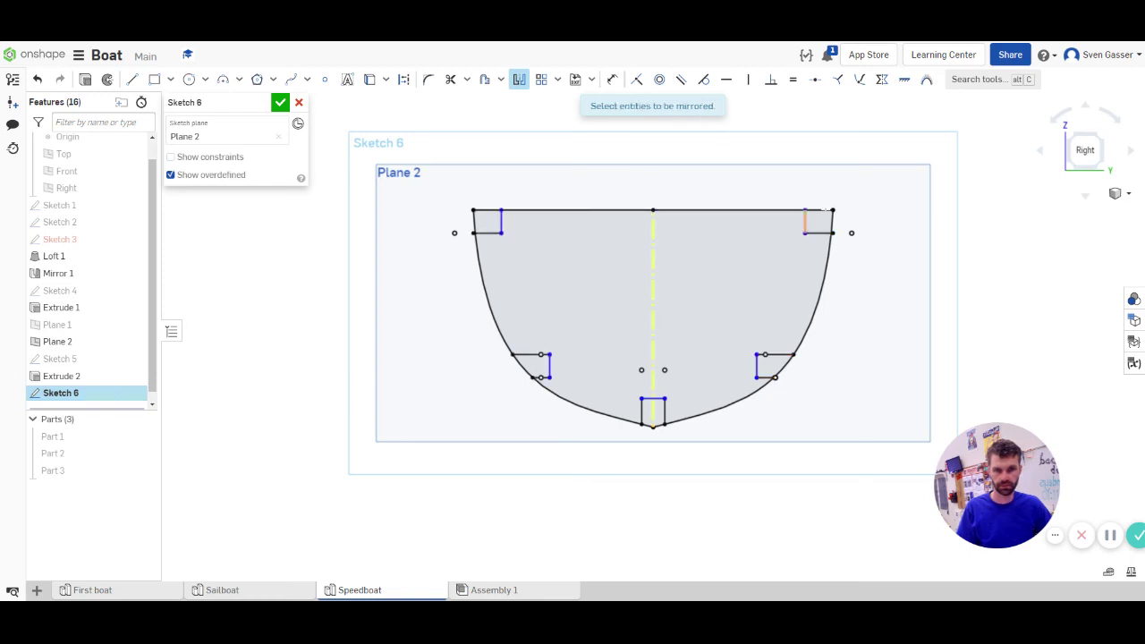
left_click_drag(773, 195, 841, 254)
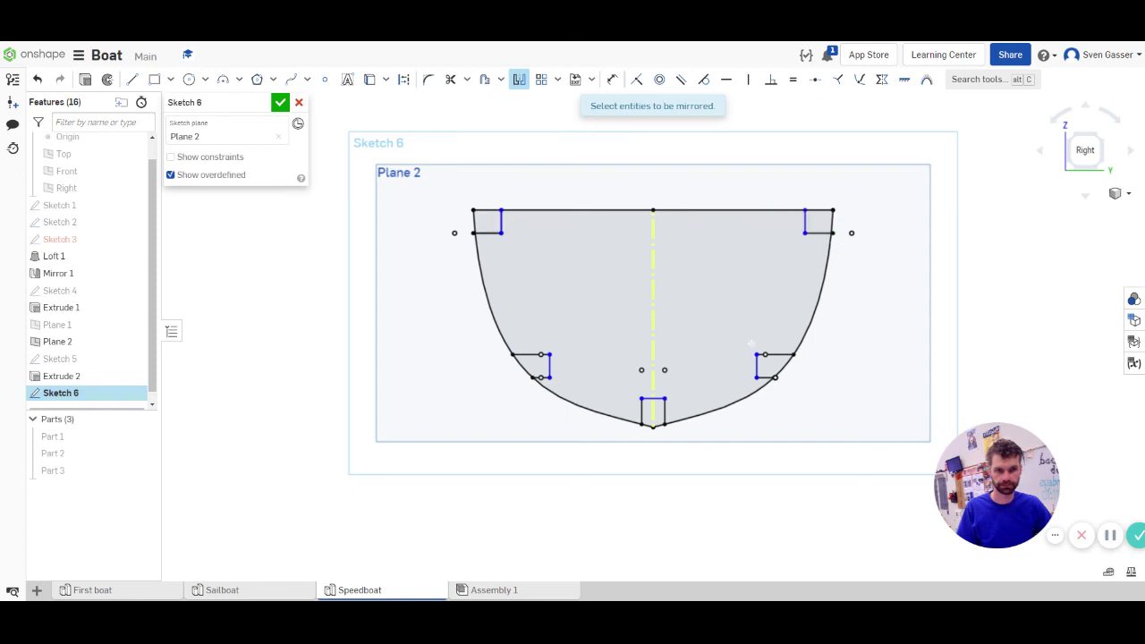
Finish mirroring the lower side notch, and draw a spline from the top edge beside the left corner notch to the centreline above the bottom notch
left_click_drag(732, 333, 817, 396)
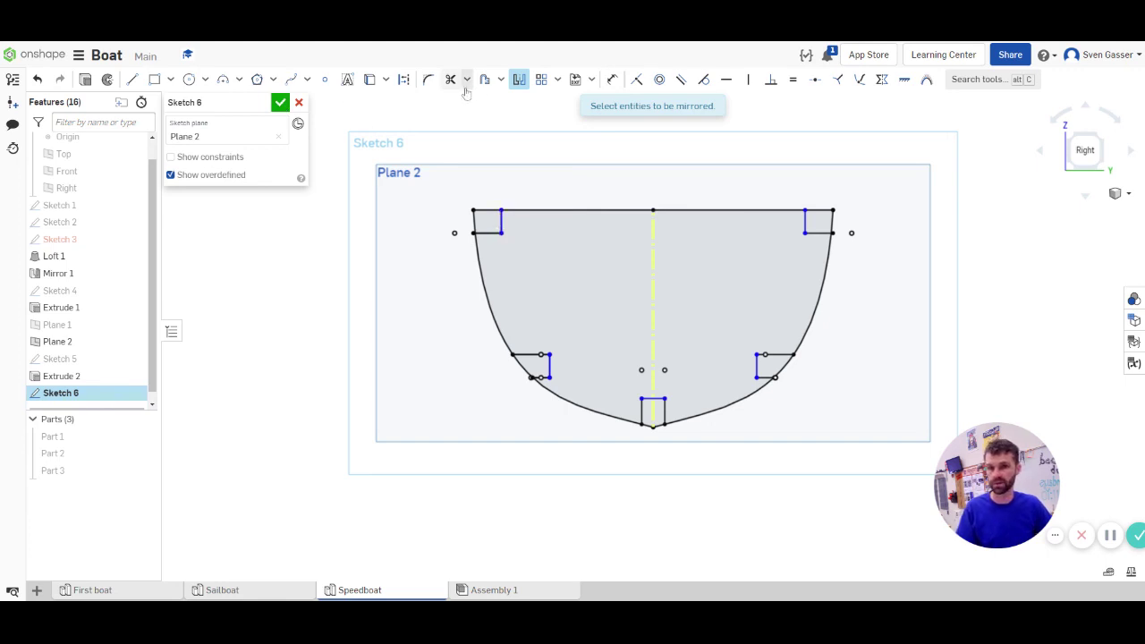
left_click(292, 79)
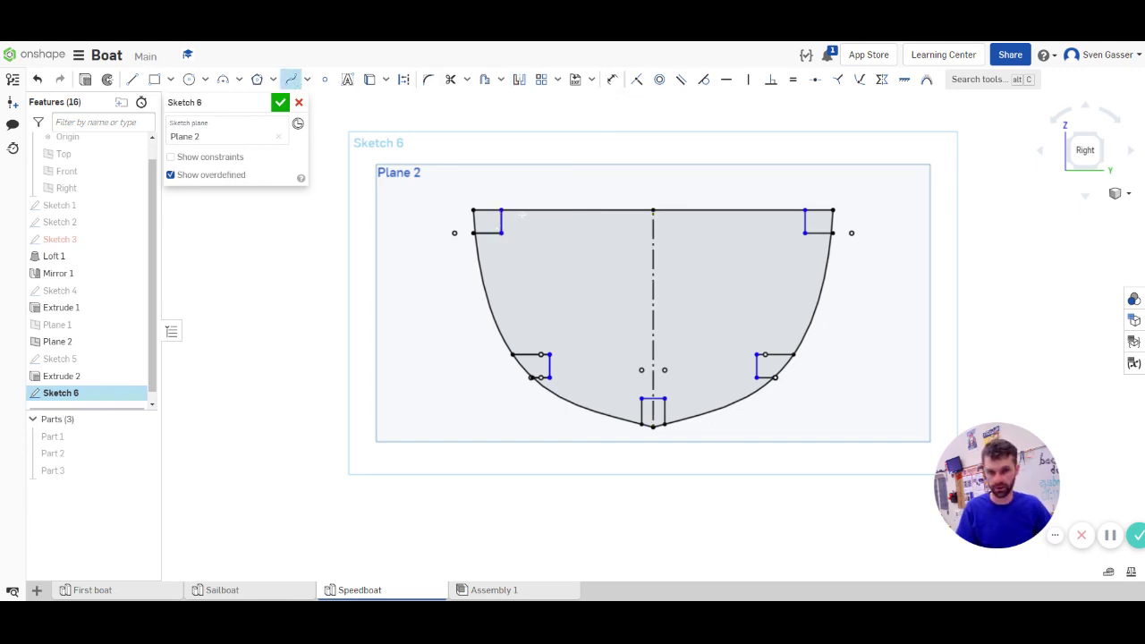
left_click(527, 211)
left_click(524, 298)
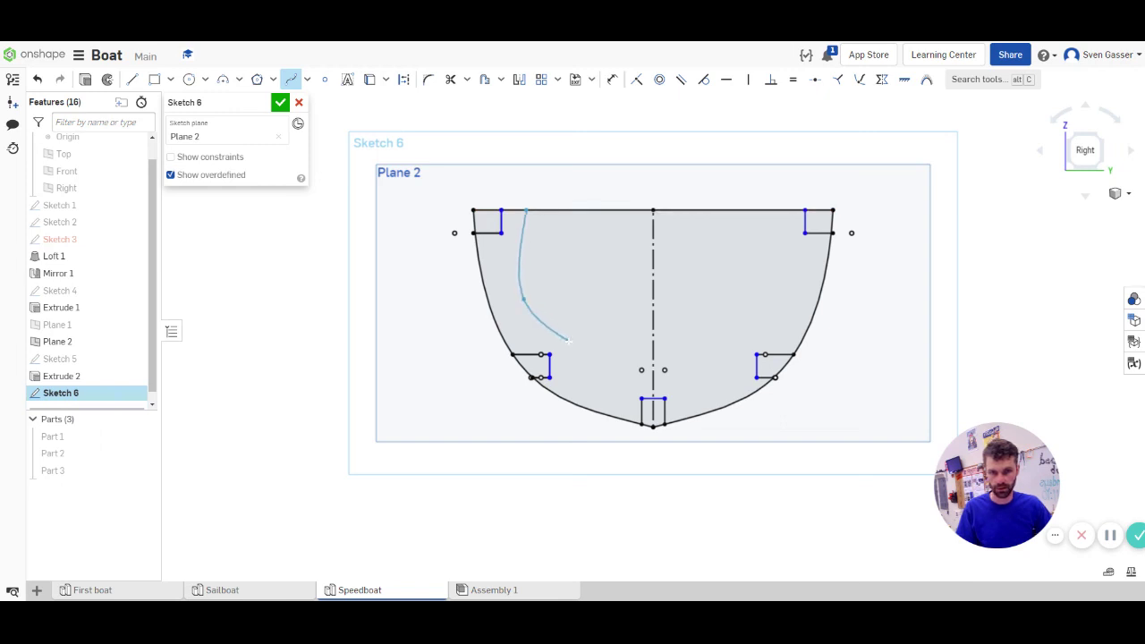
left_click(569, 340)
left_click(609, 365)
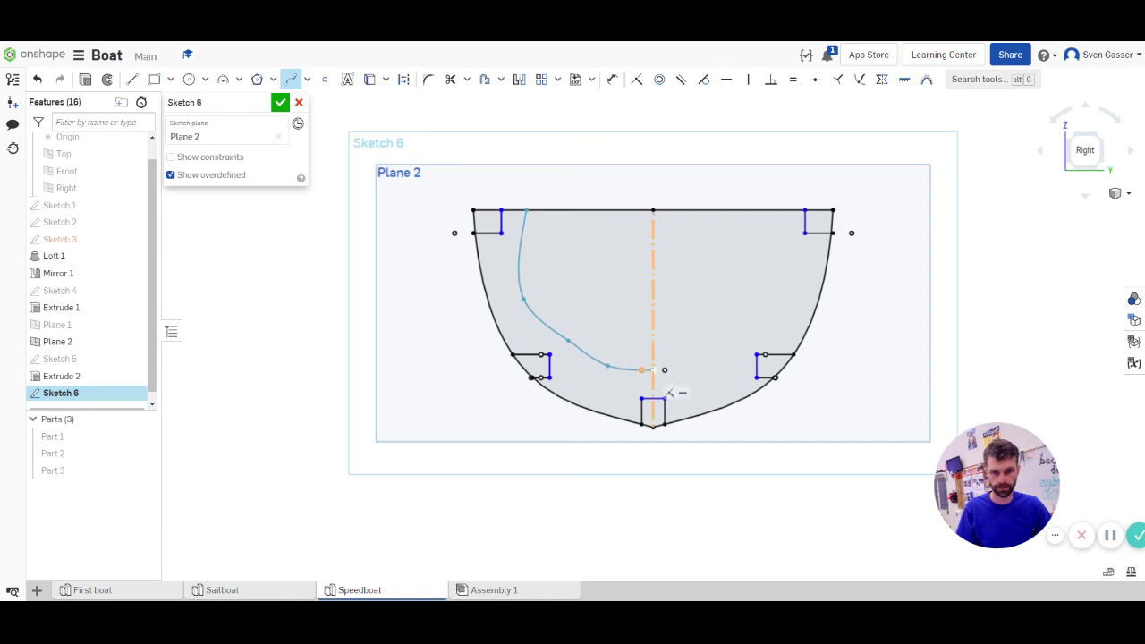
double_click(653, 370)
key("Escape")
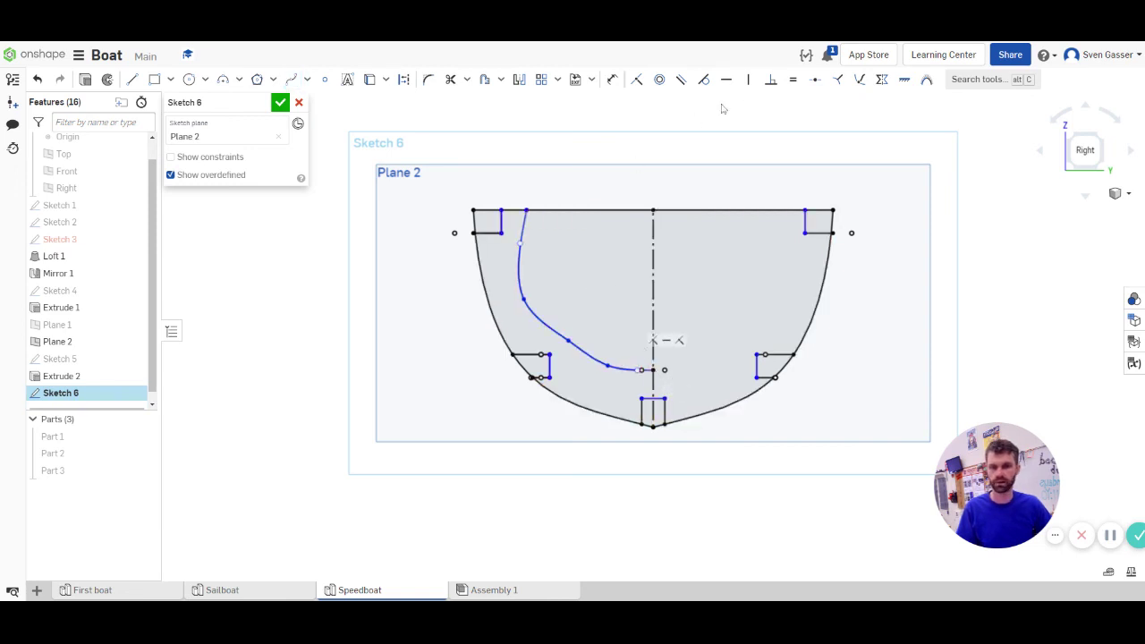
Mirror the inner spline about the vertical construction centreline to complete the rib's hollow outline
left_click(520, 80)
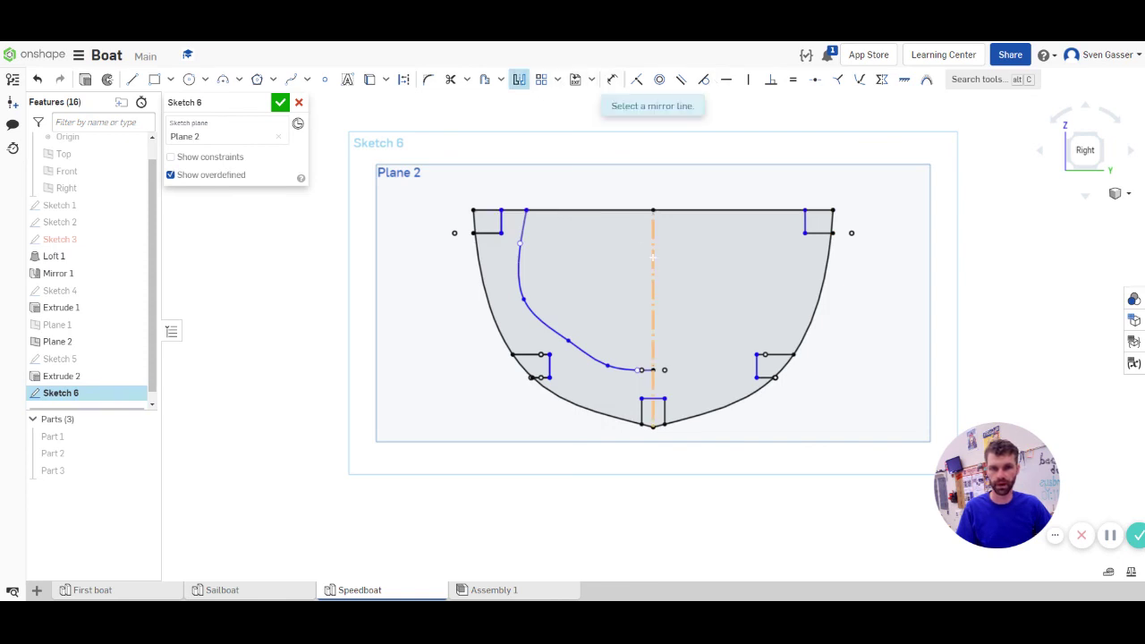
left_click(653, 255)
left_click(604, 362)
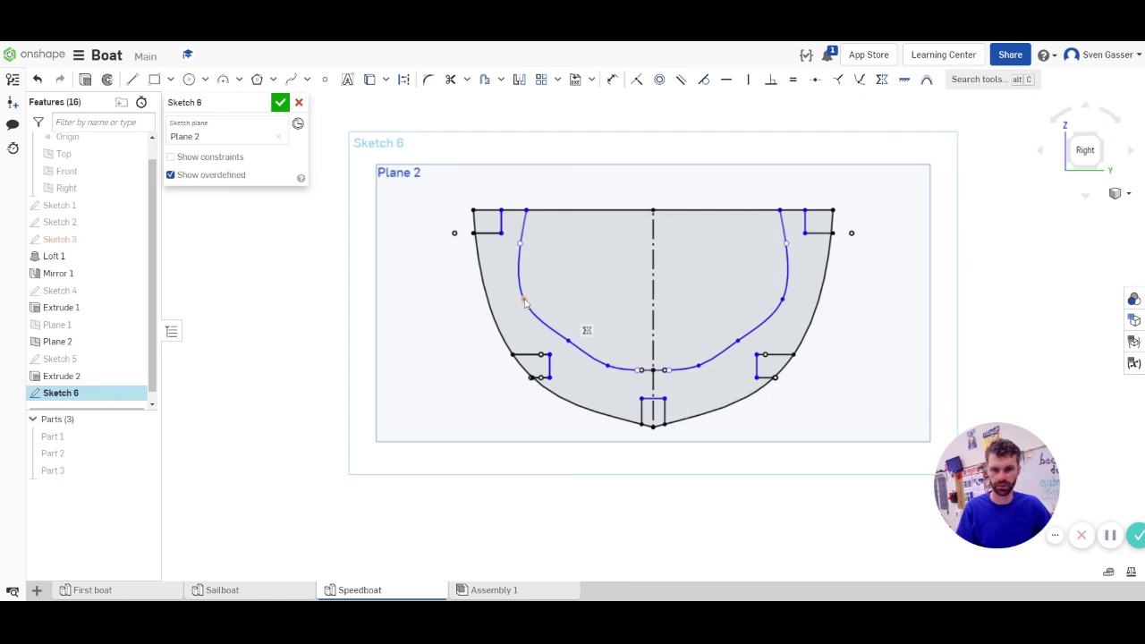
Smooth the inner spline into an even U-shape by moving its points and end handle and deleting one intermediate point, and finish the sketch
left_click_drag(524, 300, 578, 352)
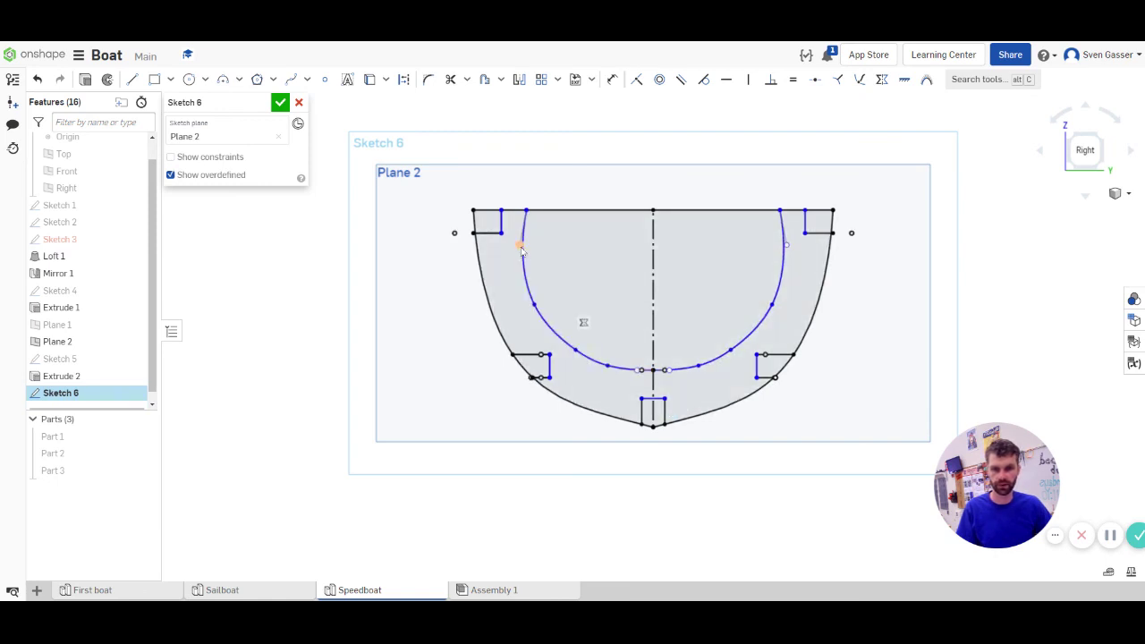
left_click_drag(520, 244, 524, 263)
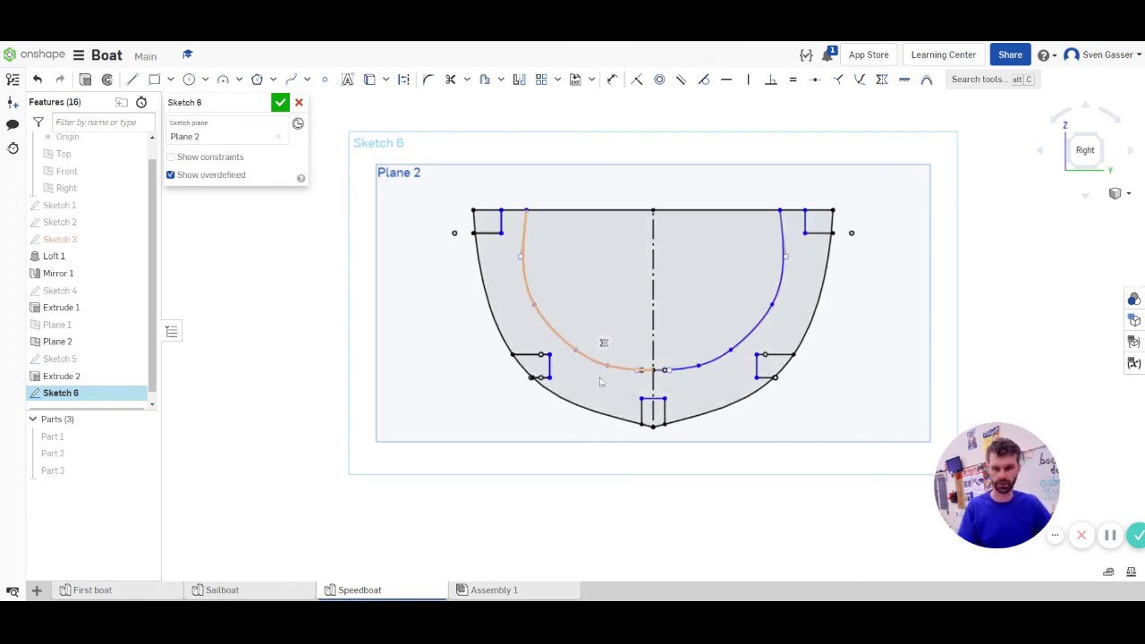
left_click(577, 351)
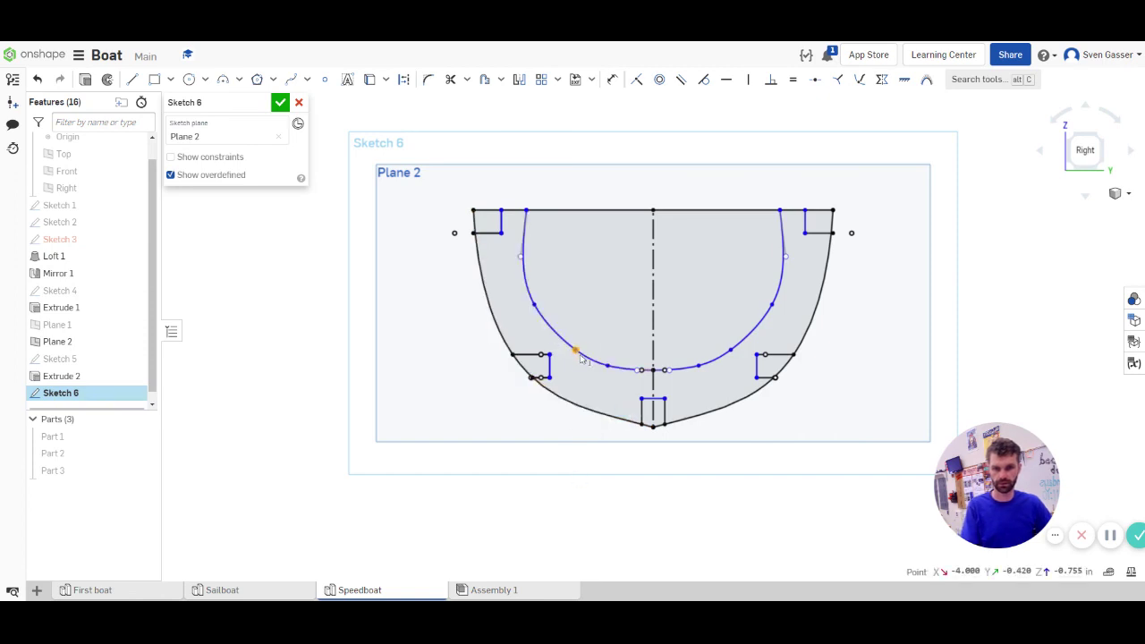
key("Delete")
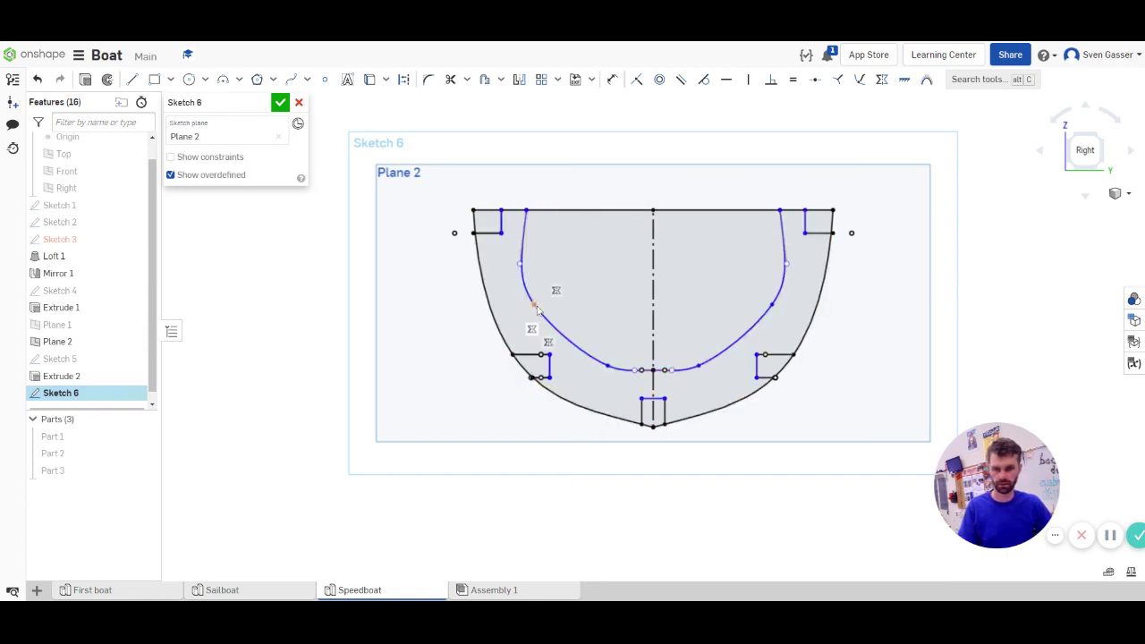
left_click_drag(534, 309, 559, 345)
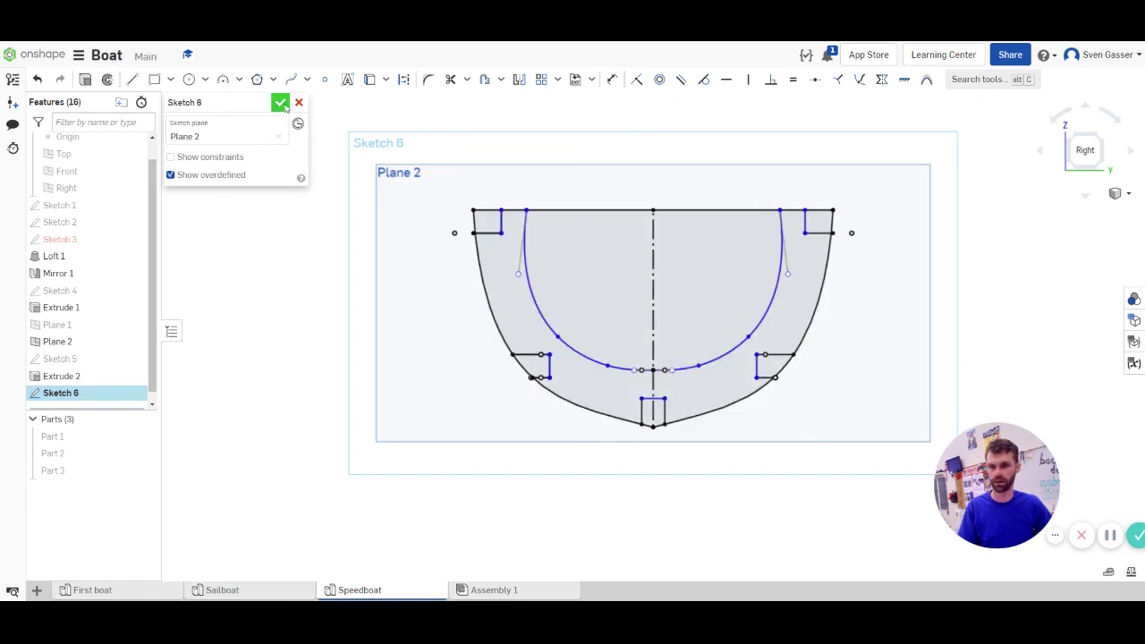
key("Return")
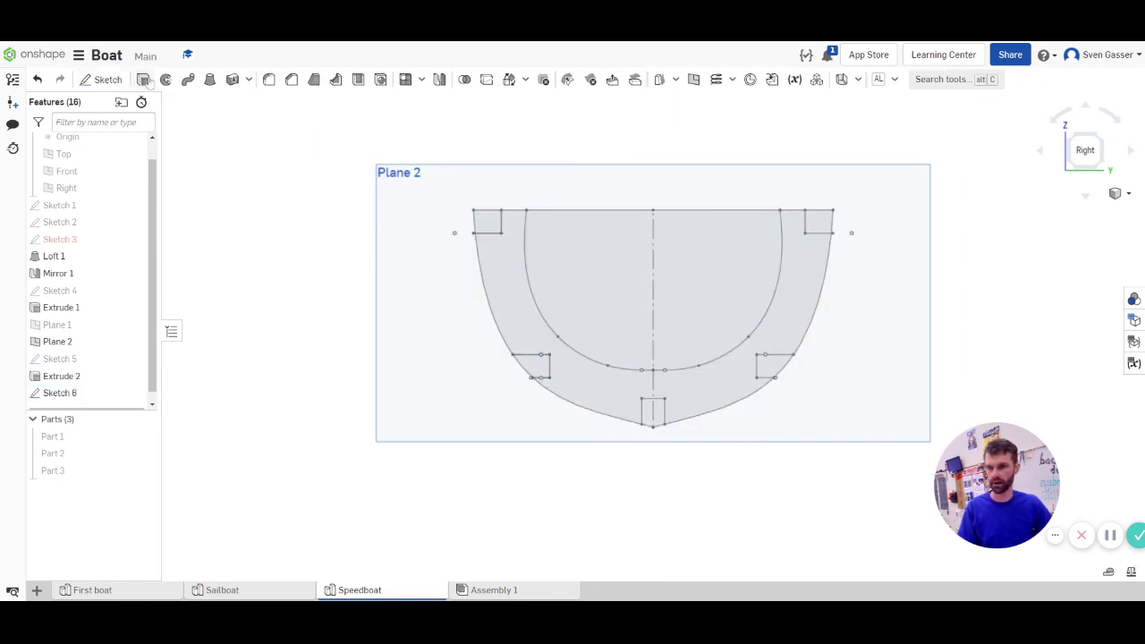
Extrude the notched U-shaped rib region as a new solid 1/8 in deep in the flipped direction
left_click(143, 79)
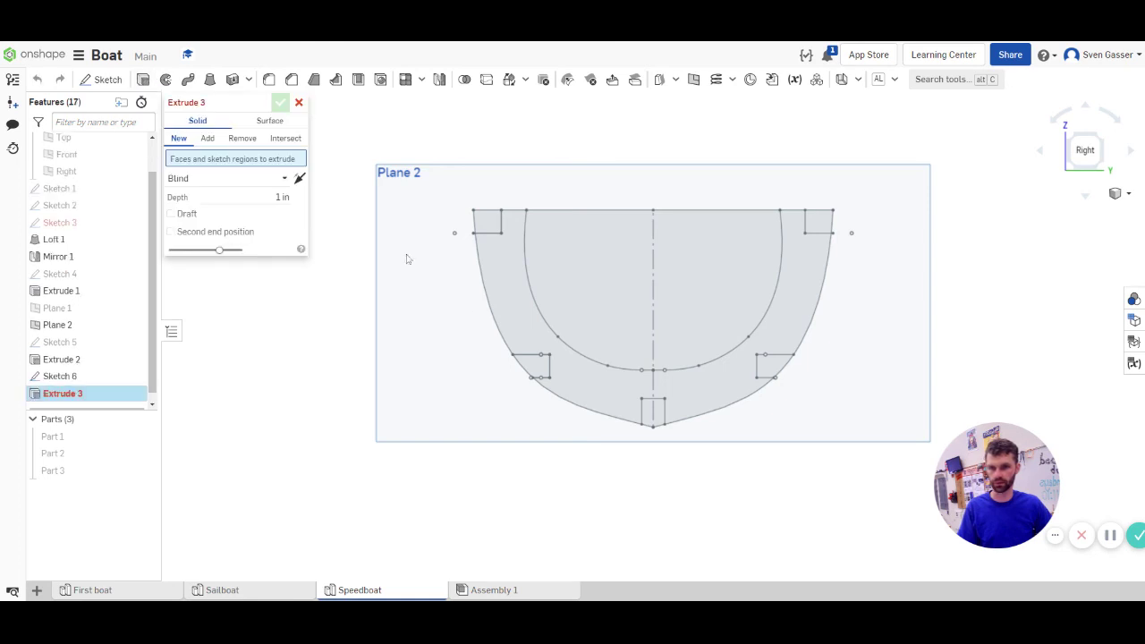
left_click(513, 316)
right_click_drag(506, 321, 337, 273)
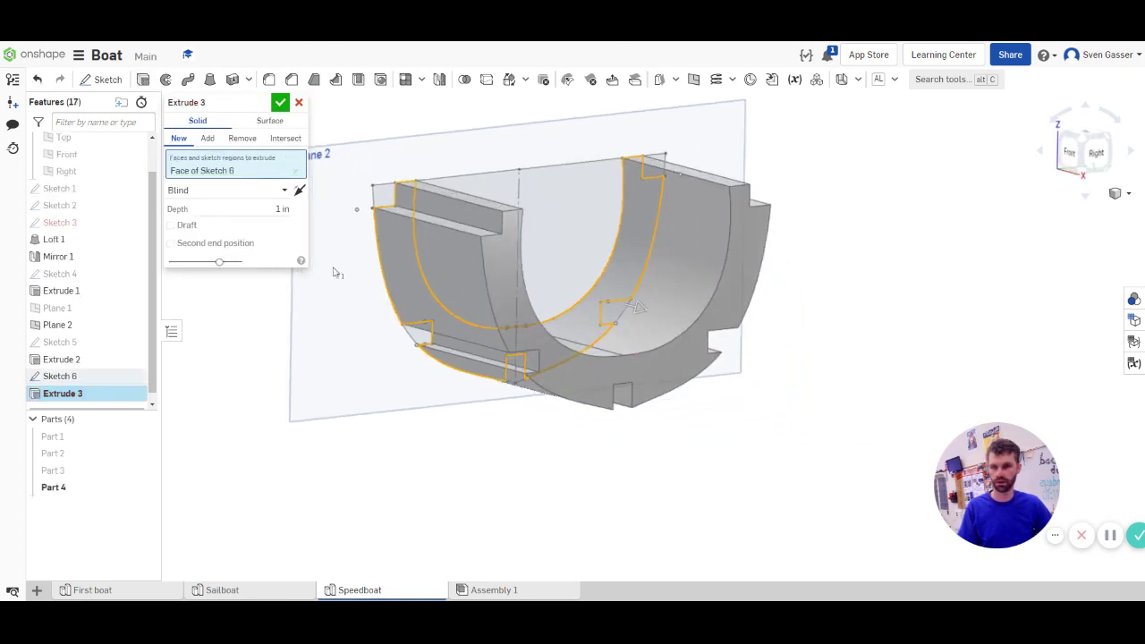
left_click(300, 191)
scroll(828, 380, "down", 3)
scroll(521, 300, "up", 4)
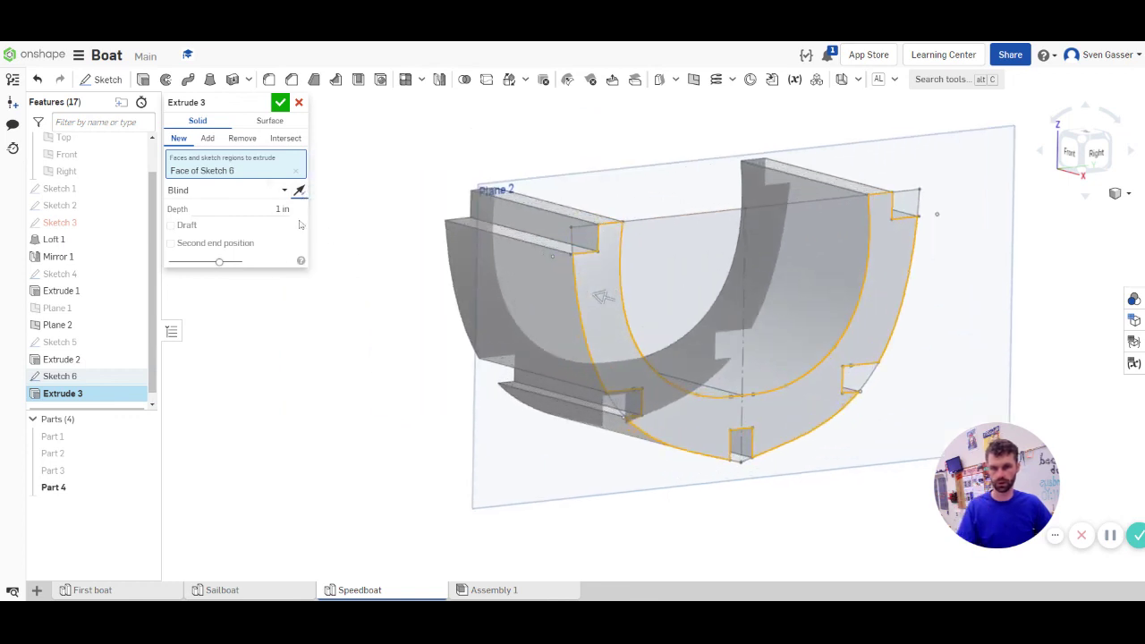
left_click(282, 209)
type("1/8")
key("Return")
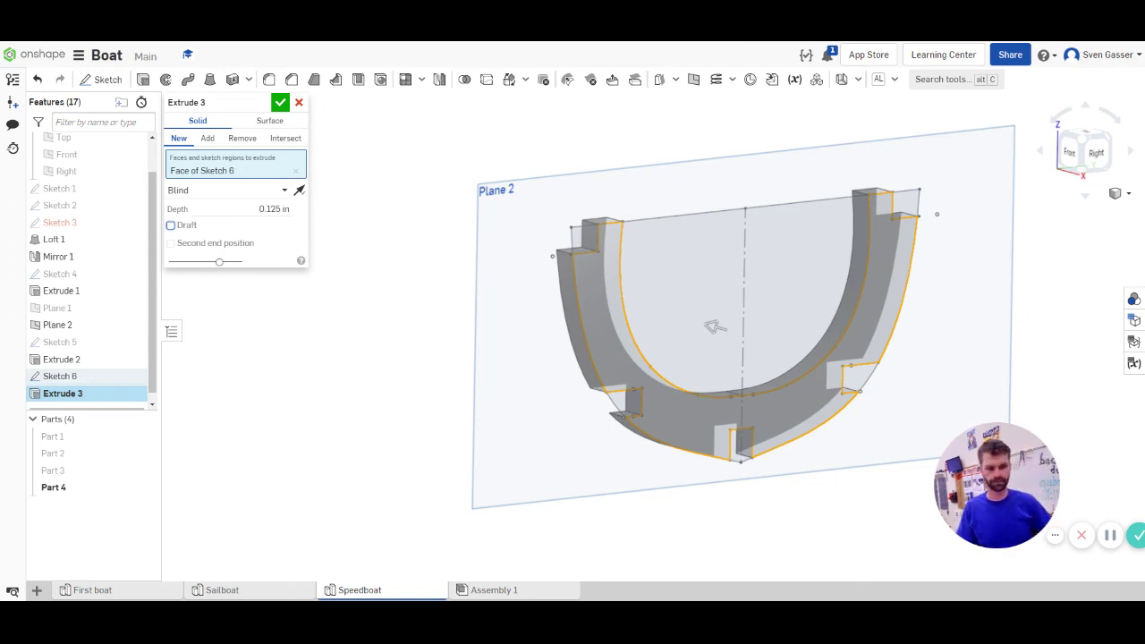
mouse_move(531, 397)
right_mouse_down()
mouse_move(505, 385)
mouse_move(570, 403)
mouse_move(546, 409)
right_mouse_up()
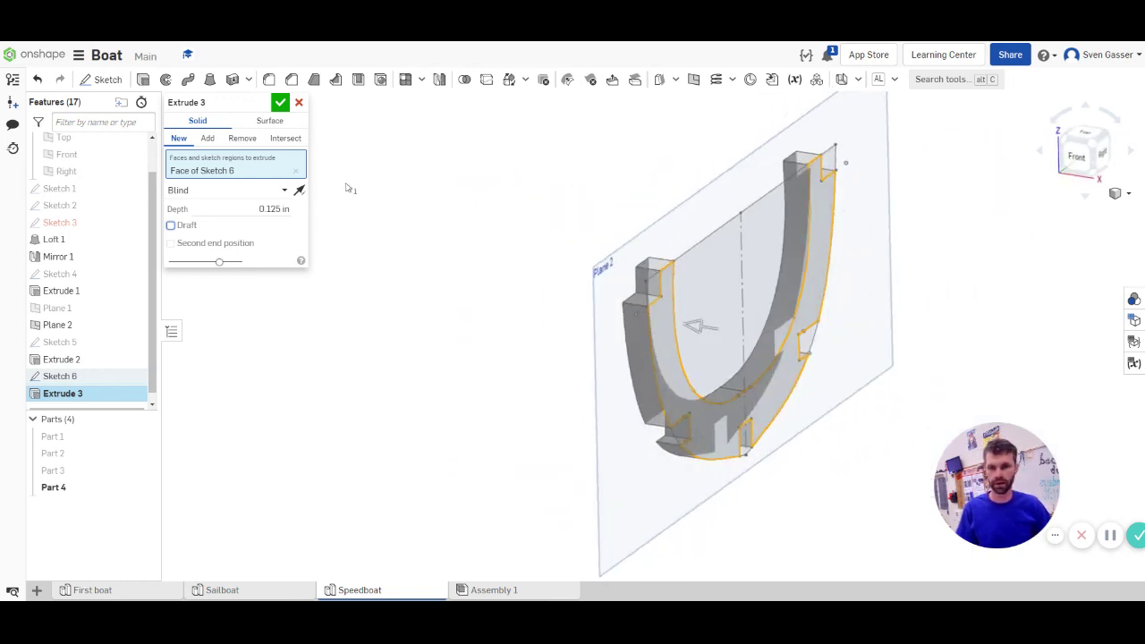
left_click(281, 102)
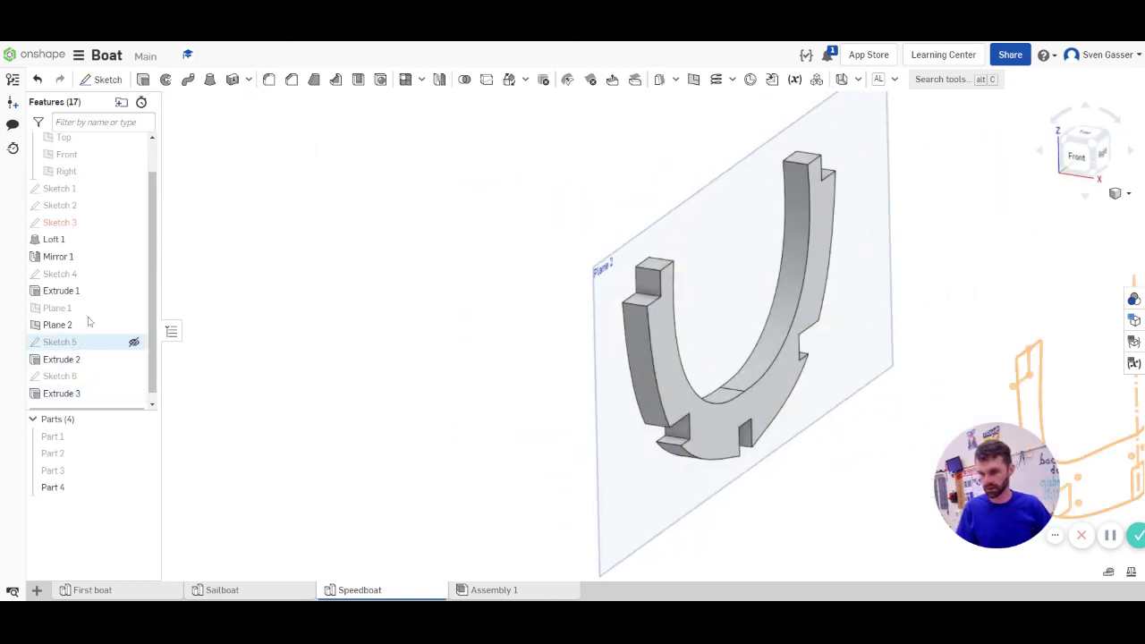
Show the transom, the other rib and the hull, and hide Plane 2
scroll(94, 349, "down", 1)
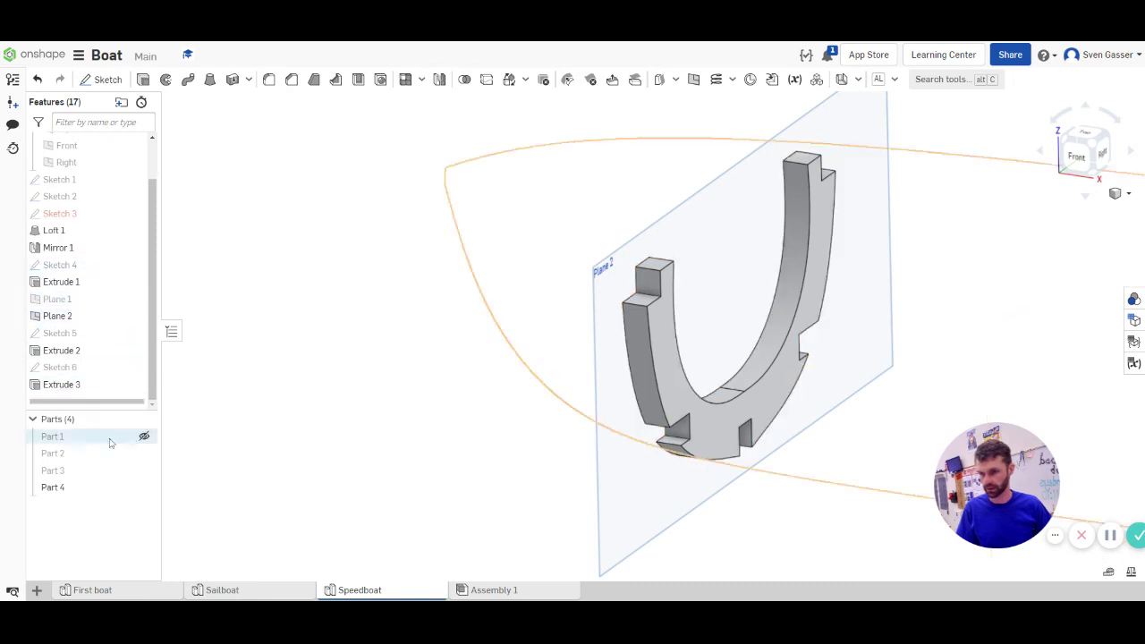
left_click(144, 454)
scroll(360, 322, "down", 5)
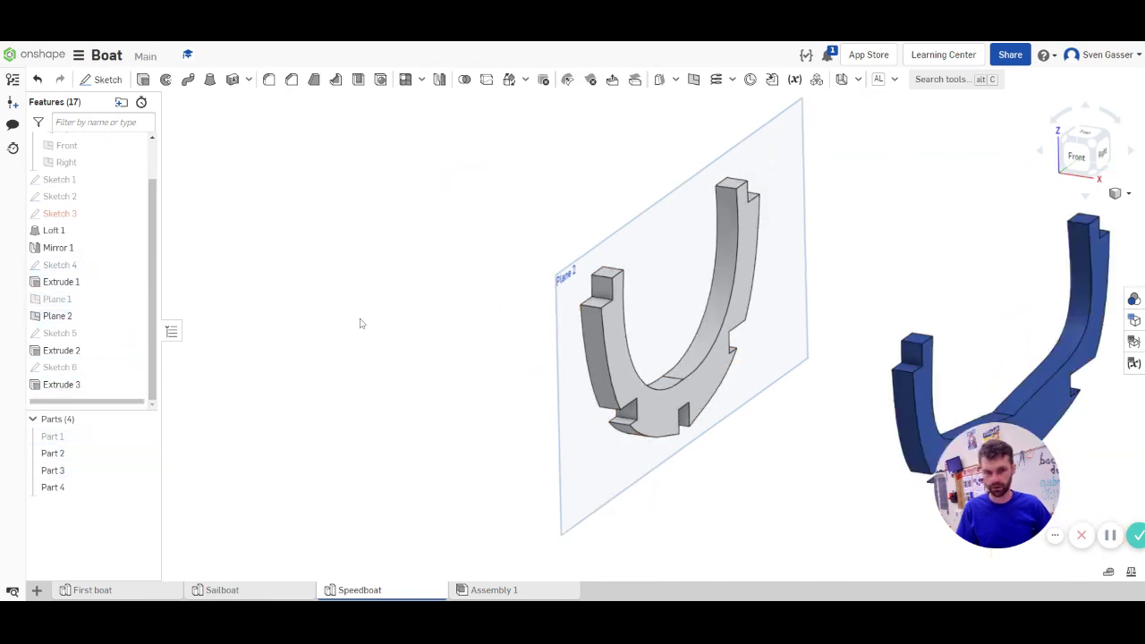
left_click(134, 317)
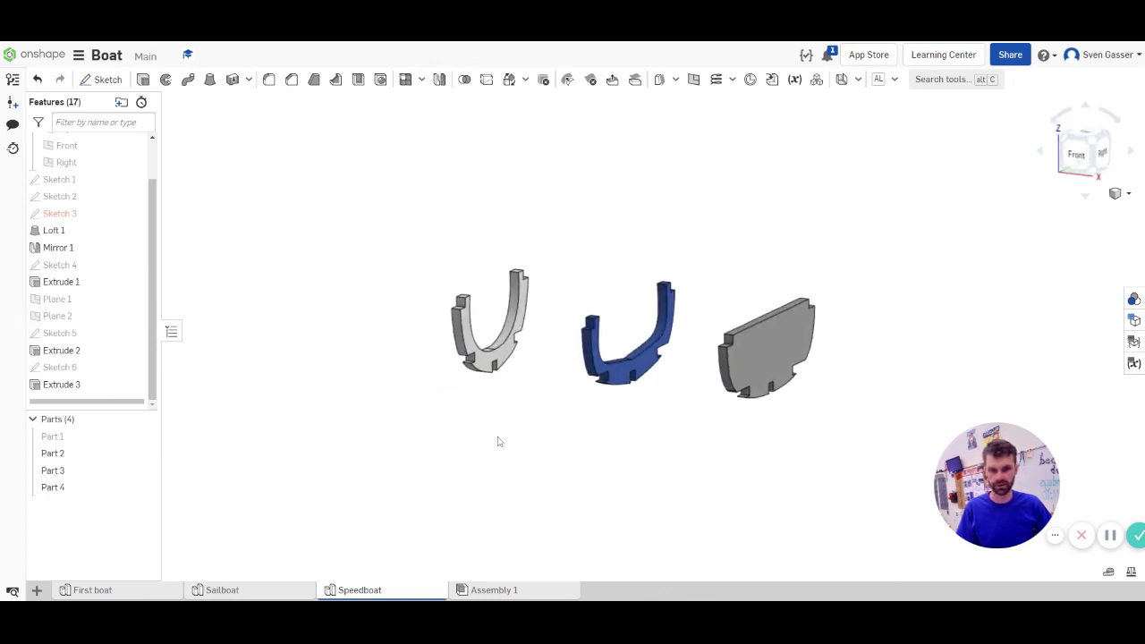
left_click(144, 436)
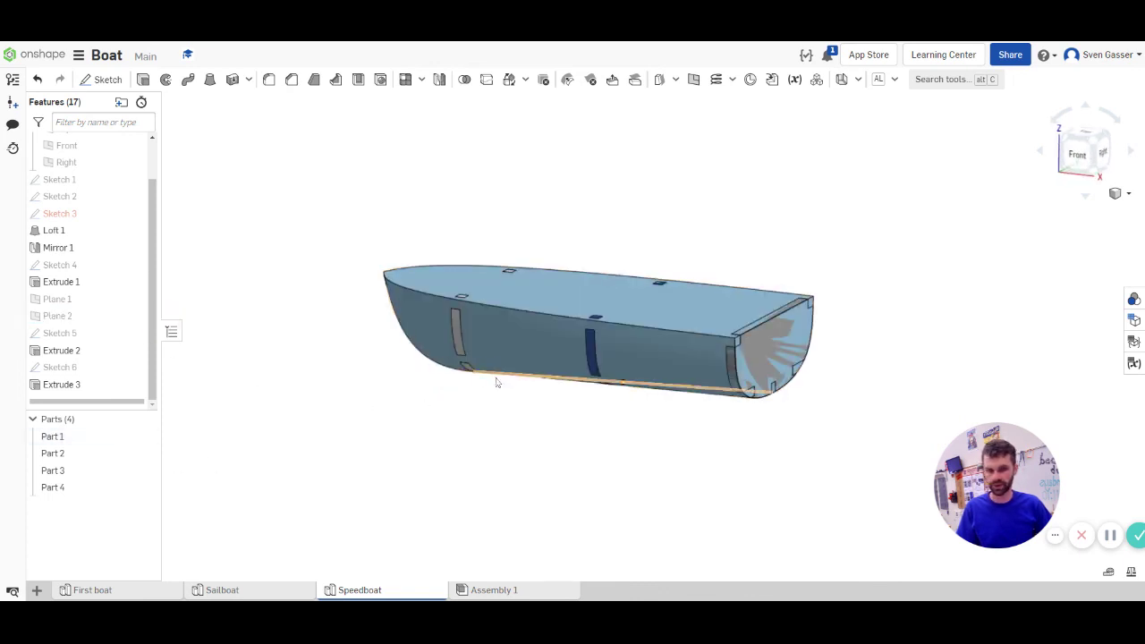
Examine the hull from the side, underneath and stern to check how the ribs and their notches line up with the transom
right_click_drag(499, 384, 552, 364)
scroll(467, 336, "up", 5)
scroll(541, 376, "down", 5)
scroll(860, 343, "up", 3)
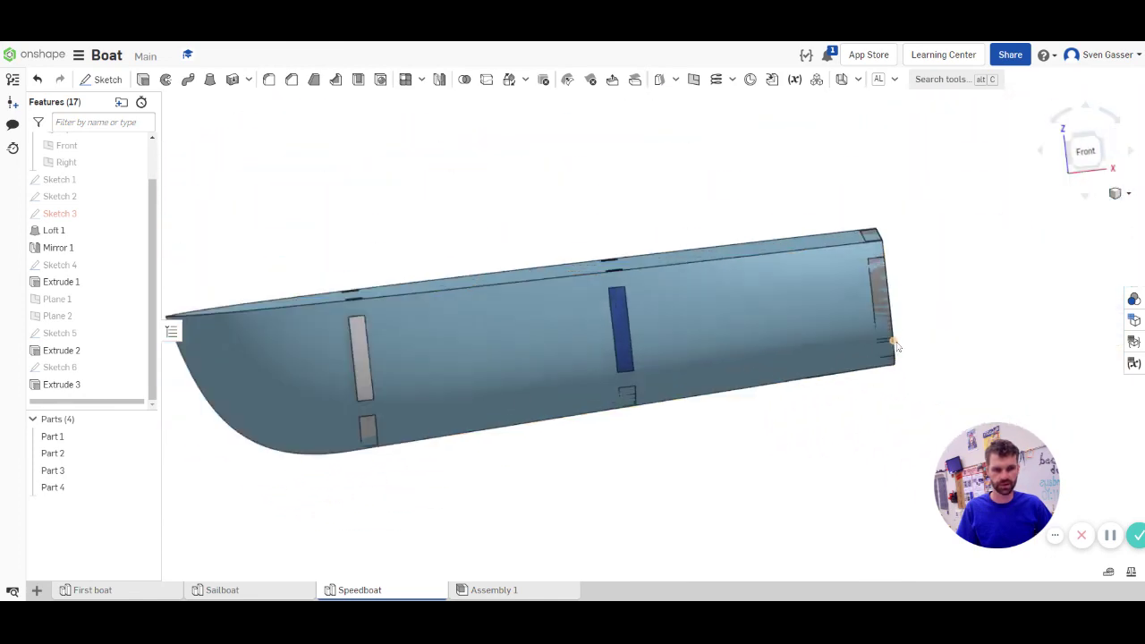
right_click_drag(842, 342, 797, 361)
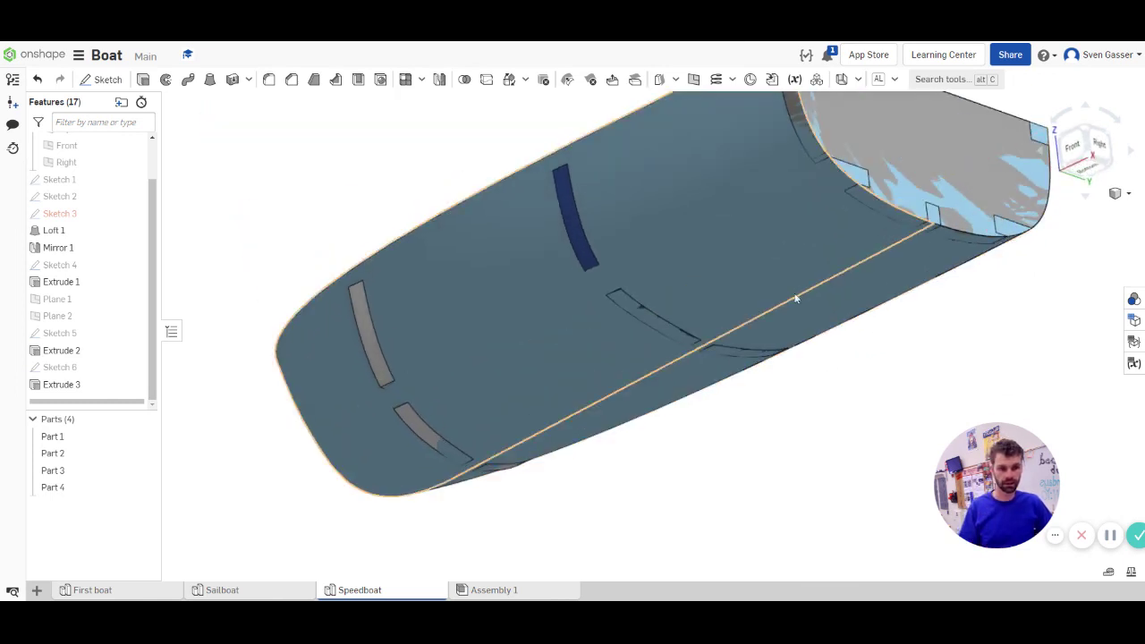
right_click_drag(796, 298, 775, 320)
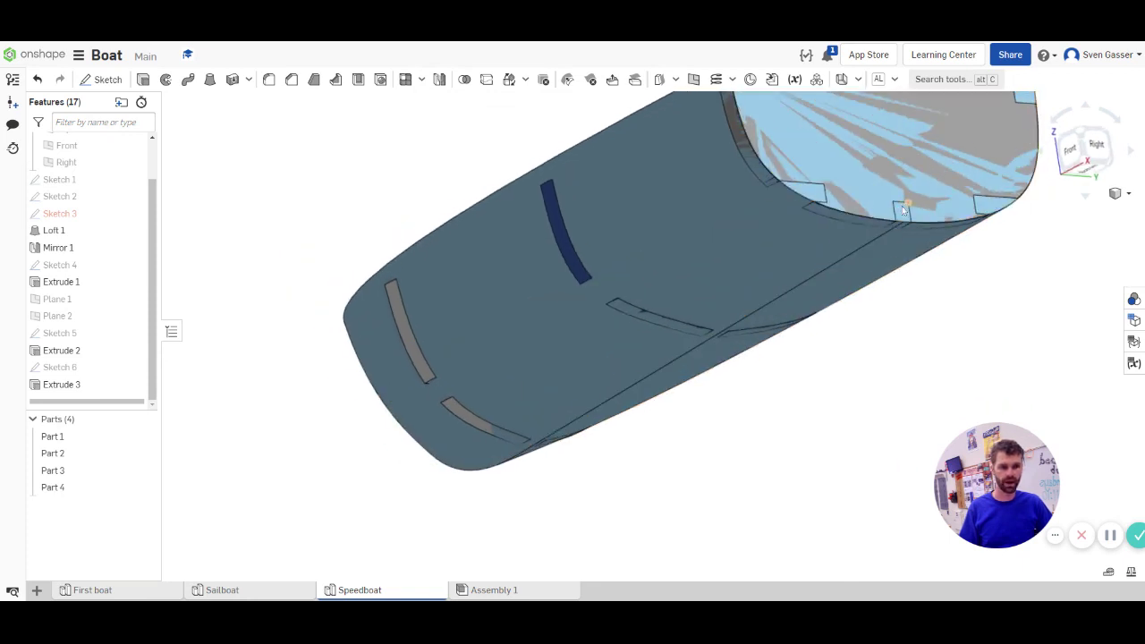
scroll(902, 207, "down", 2)
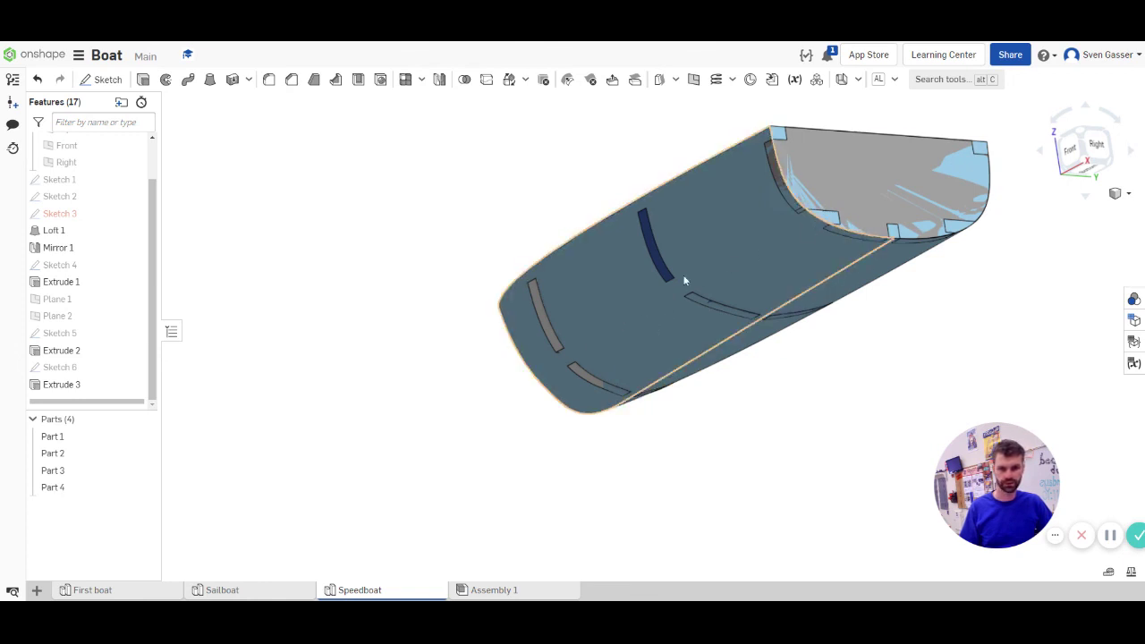
right_click_drag(607, 359, 577, 369)
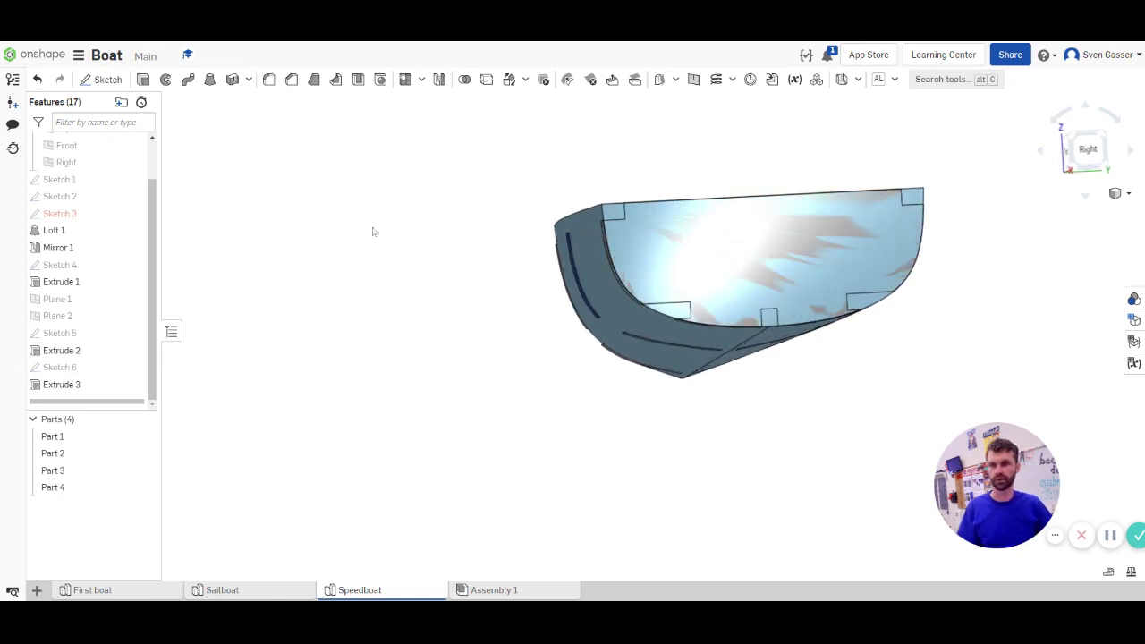